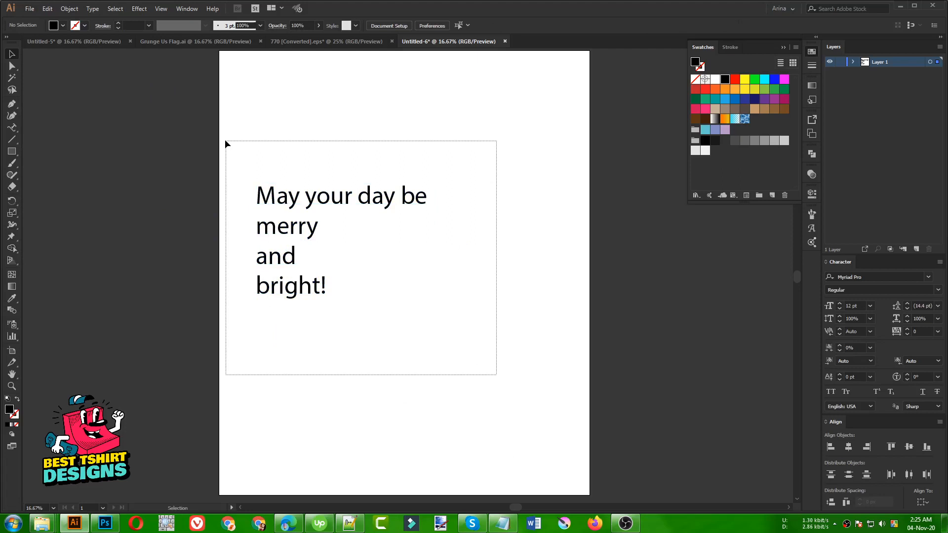
# Switch to the browser and examine the Merry Christmas leopard plaid trees shirt's product images and print on Amazon.
pyautogui.moveTo(226, 143); pyautogui.dragTo(226, 143)
pyautogui.click(354, 152)
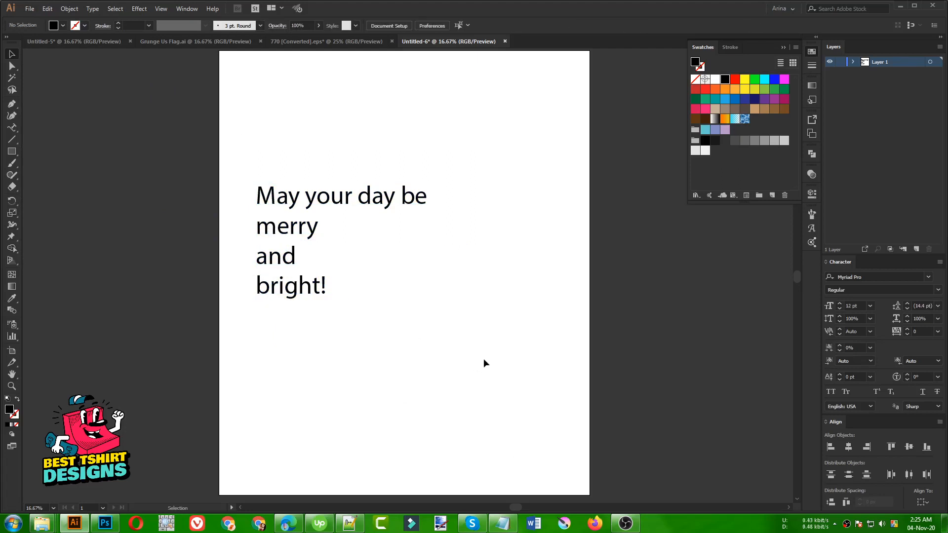
pyautogui.click(289, 524)
pyautogui.moveTo(238, 247)
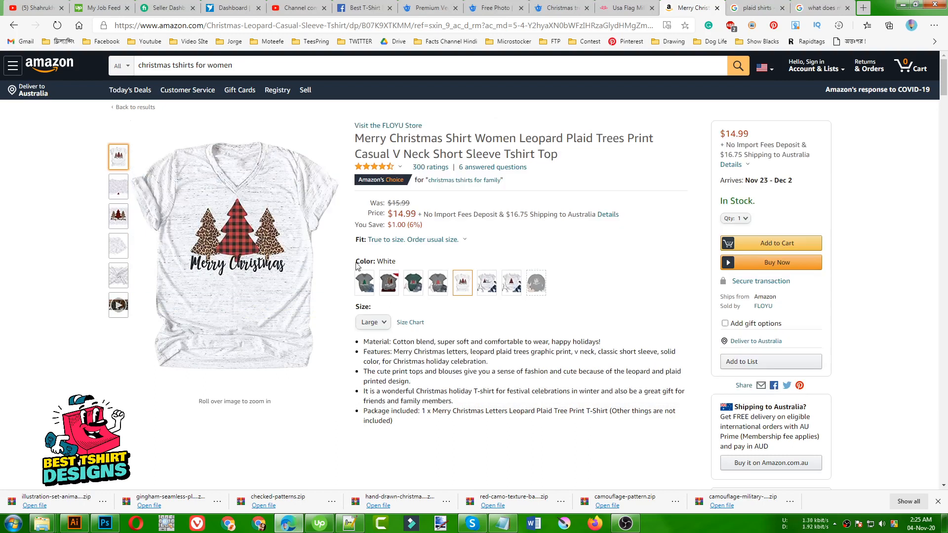
pyautogui.moveTo(118, 245)
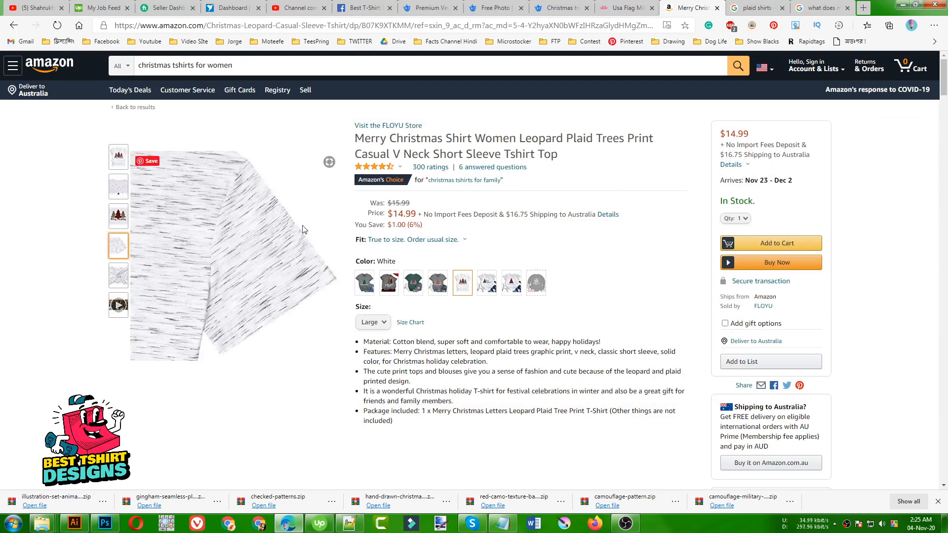
pyautogui.moveTo(118, 157)
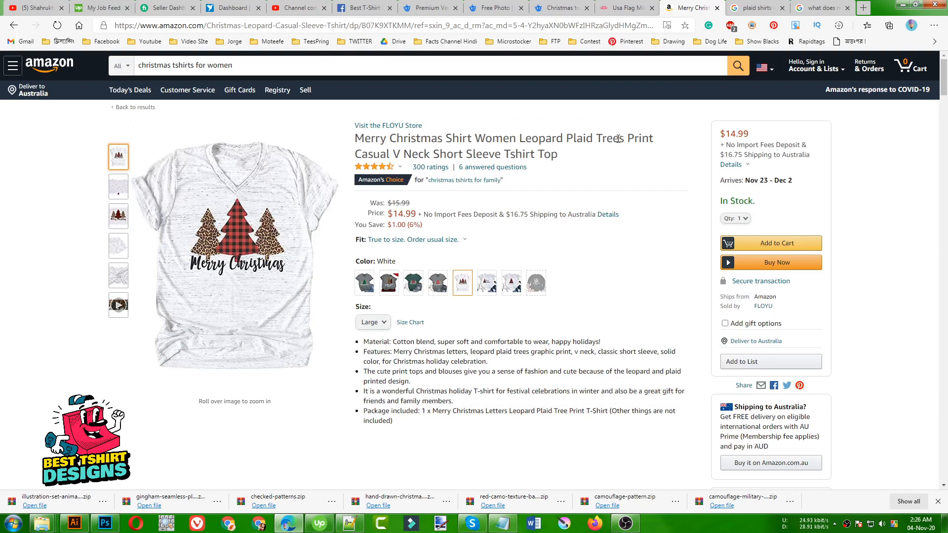
pyautogui.moveTo(271, 239)
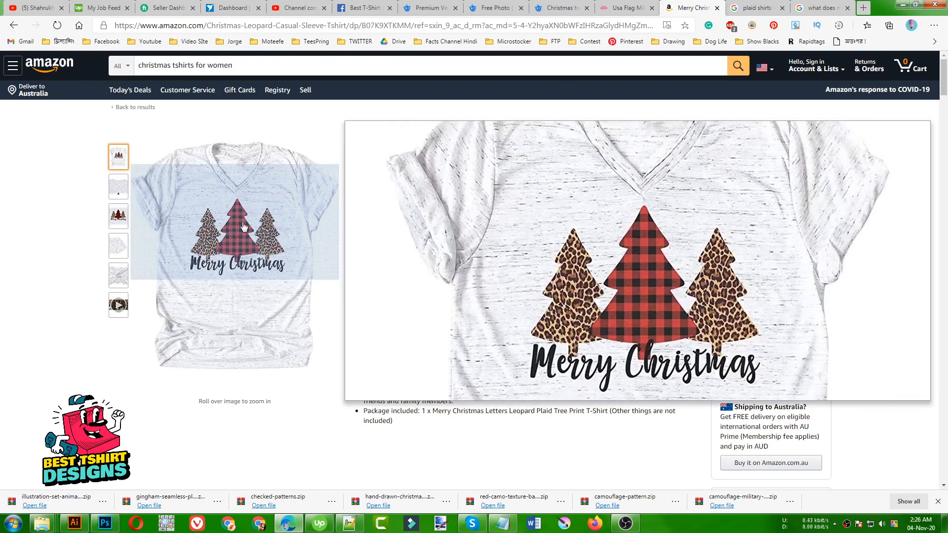
# Search the web for the word "Plaid" from the shirt's title and look over the plaid pattern images.
pyautogui.moveTo(569, 140); pyautogui.dragTo(594, 141)
pyautogui.rightClick(592, 138)
pyautogui.click(614, 166)
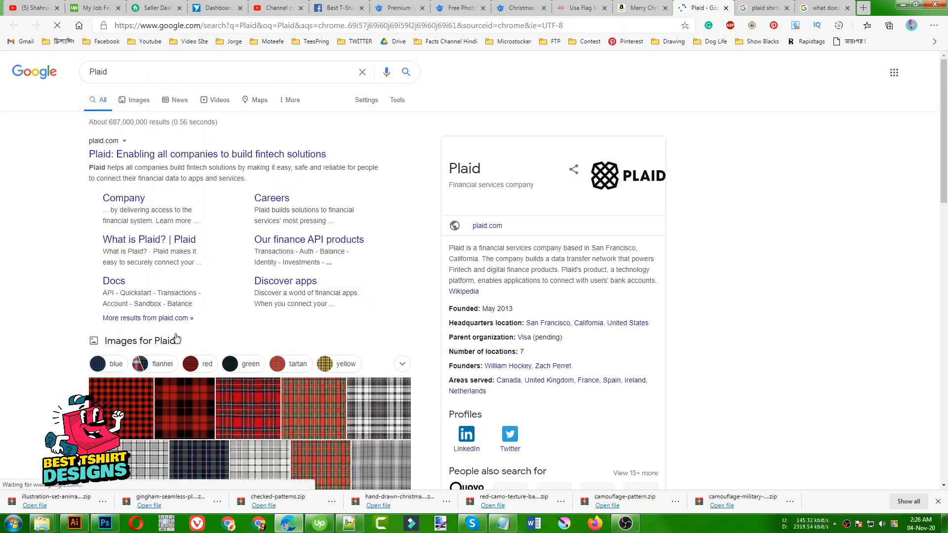
pyautogui.scroll(-2, 213, 252)
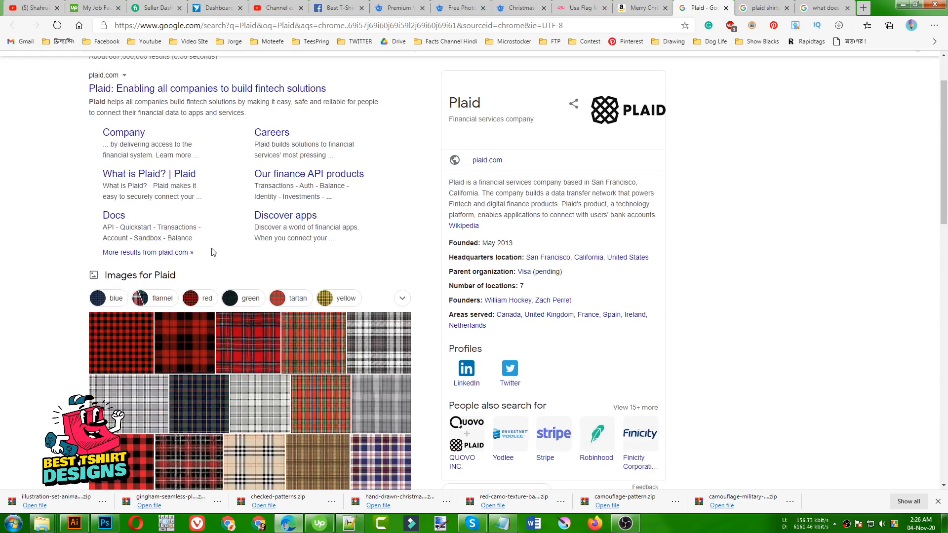
pyautogui.scroll(-4, 159, 347)
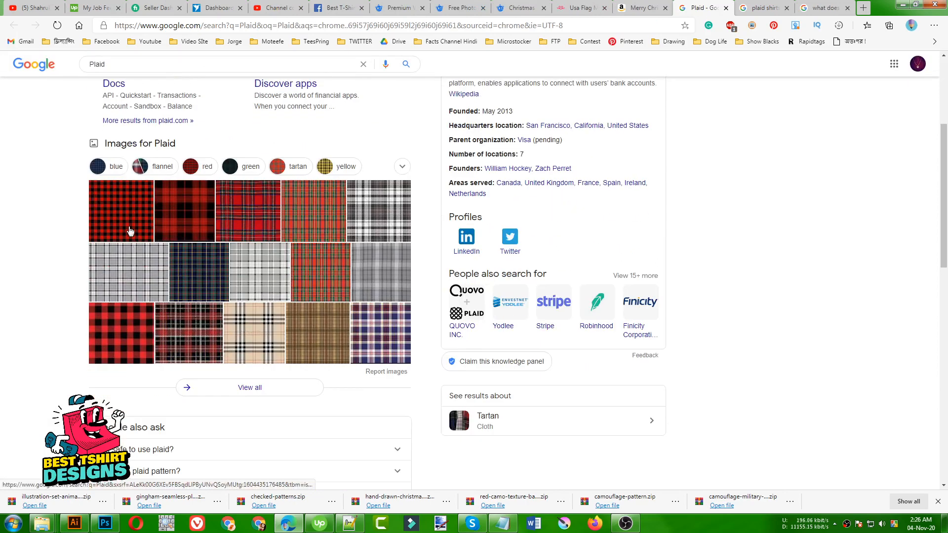
pyautogui.scroll(5, 461, 200)
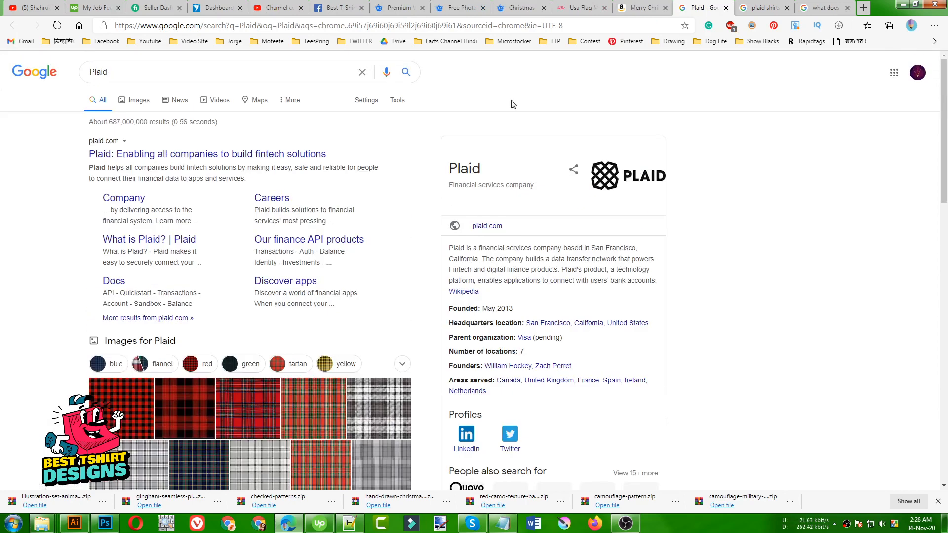
# Look through the open Freepik pages for animal prints, the checked shirt photo and Christmas trees.
pyautogui.click(399, 7)
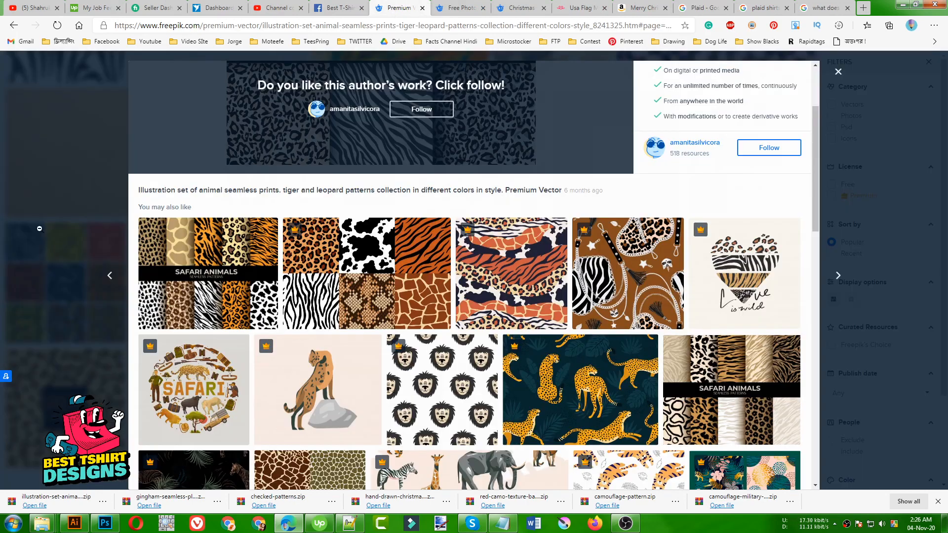
pyautogui.click(458, 8)
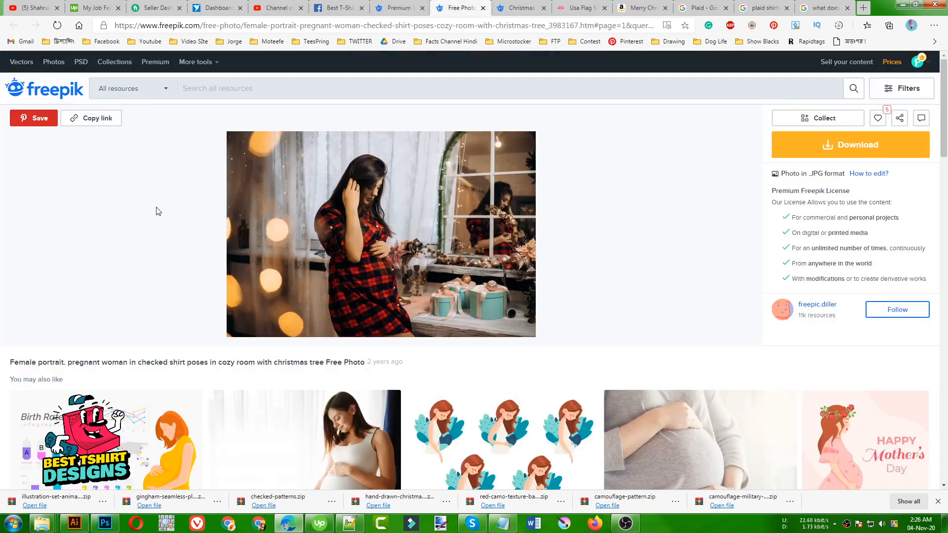
pyautogui.click(517, 7)
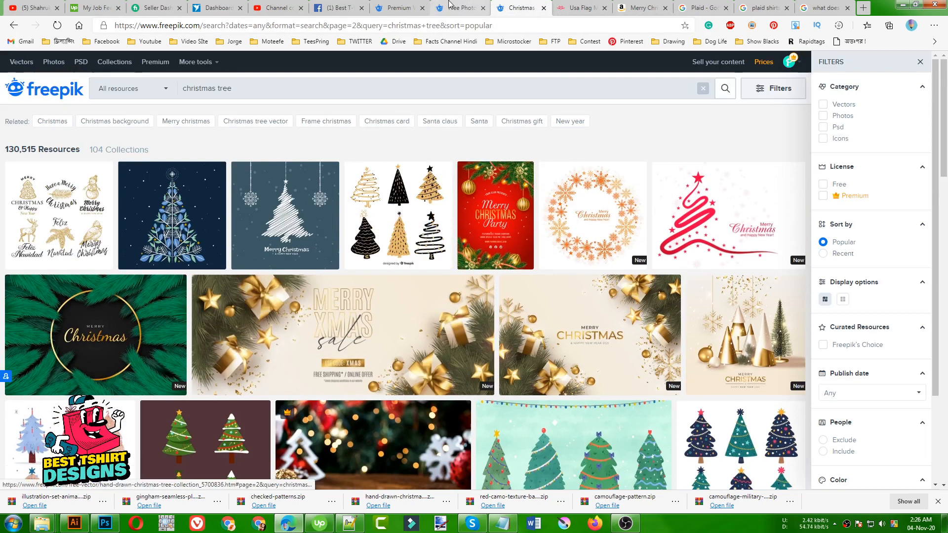
pyautogui.click(451, 5)
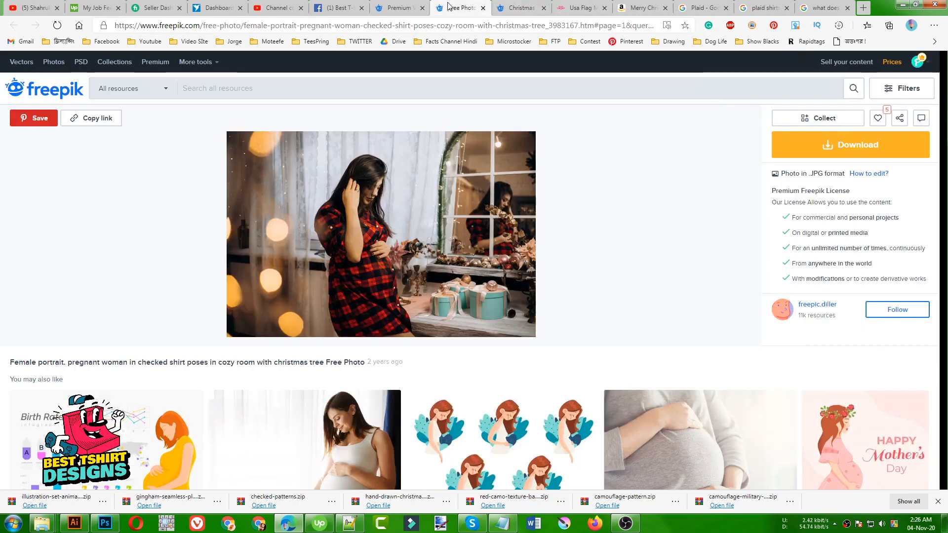
pyautogui.click(402, 9)
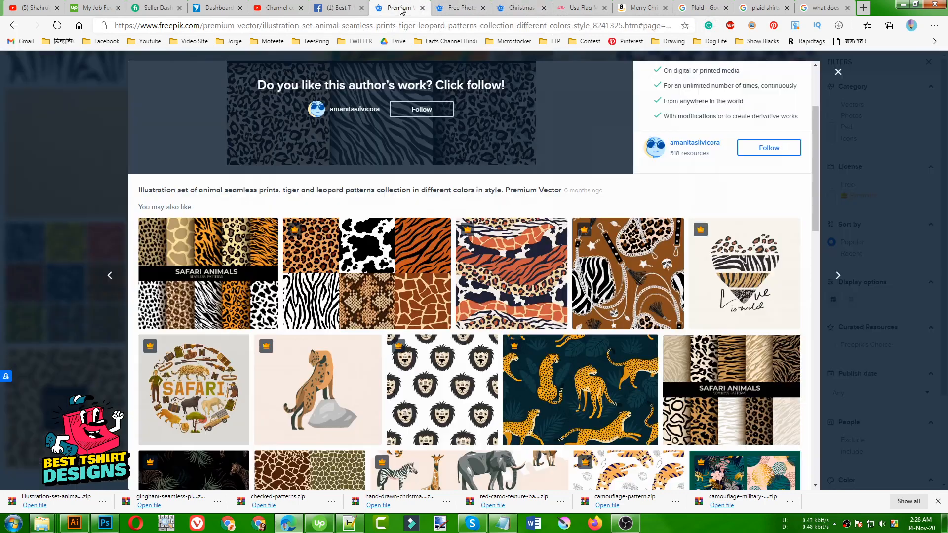
# Close the animal prints vector preview and browse the Freepik results for "animal skin patterns".
pyautogui.click(838, 72)
pyautogui.scroll(10, 360, 223)
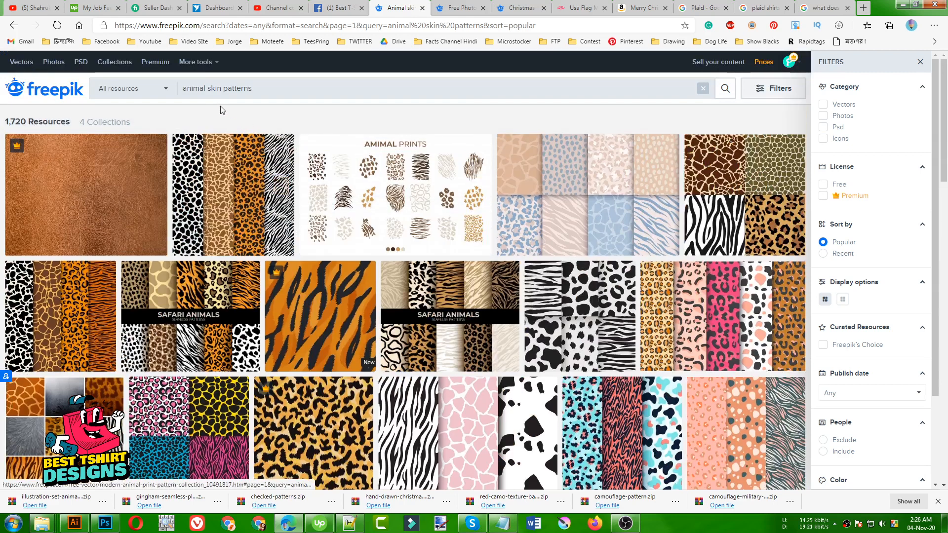
pyautogui.scroll(-5, 212, 222)
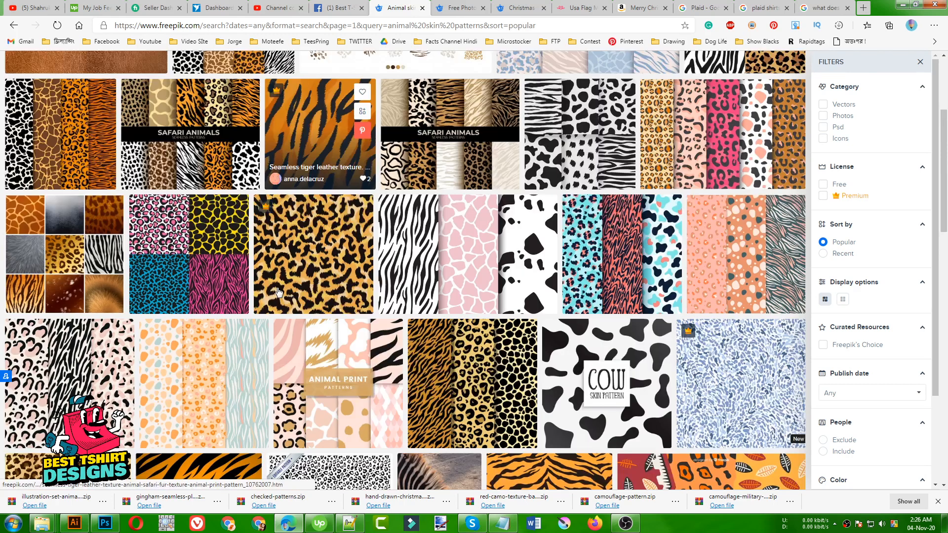
pyautogui.scroll(3, 207, 241)
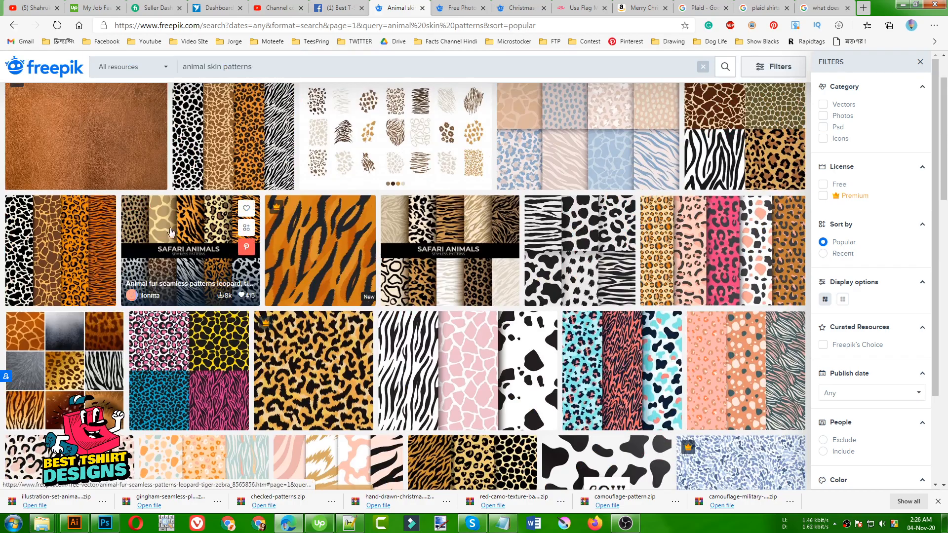
pyautogui.scroll(-10, 188, 251)
pyautogui.scroll(10, 267, 255)
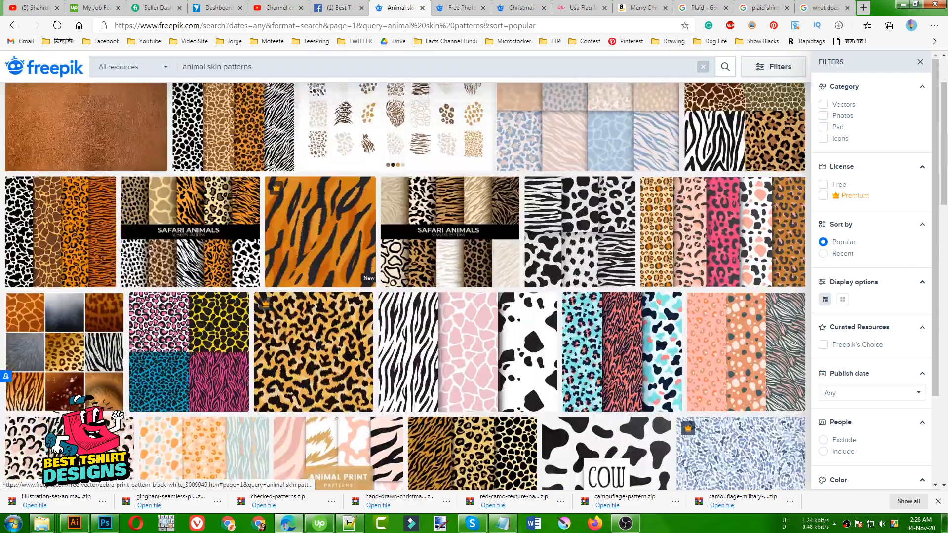
pyautogui.scroll(-7, 346, 256)
pyautogui.scroll(-10, 346, 257)
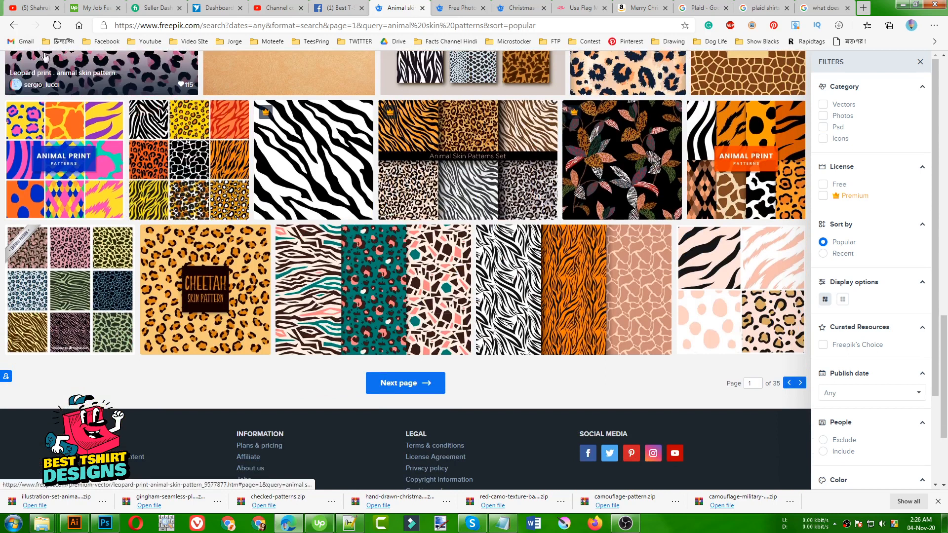
# Return to the earlier Freepik search for "plaid" and look through the checked and gingham patterns.
pyautogui.click(13, 25)
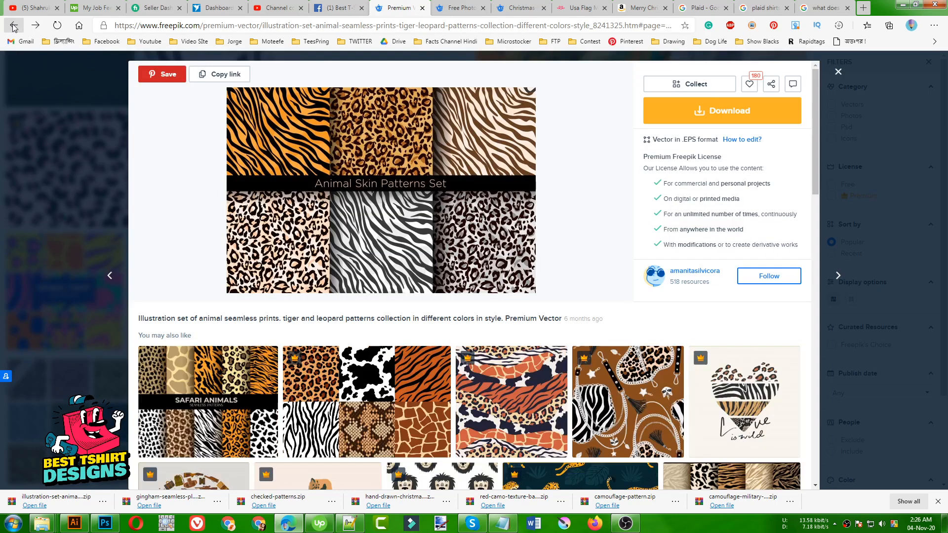
pyautogui.click(14, 25)
pyautogui.click(13, 25)
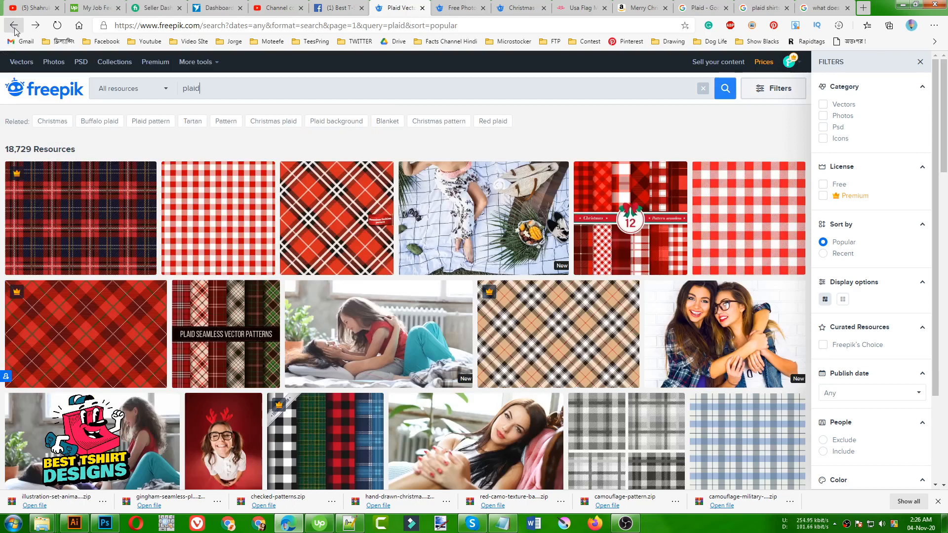
pyautogui.scroll(-5, 99, 222)
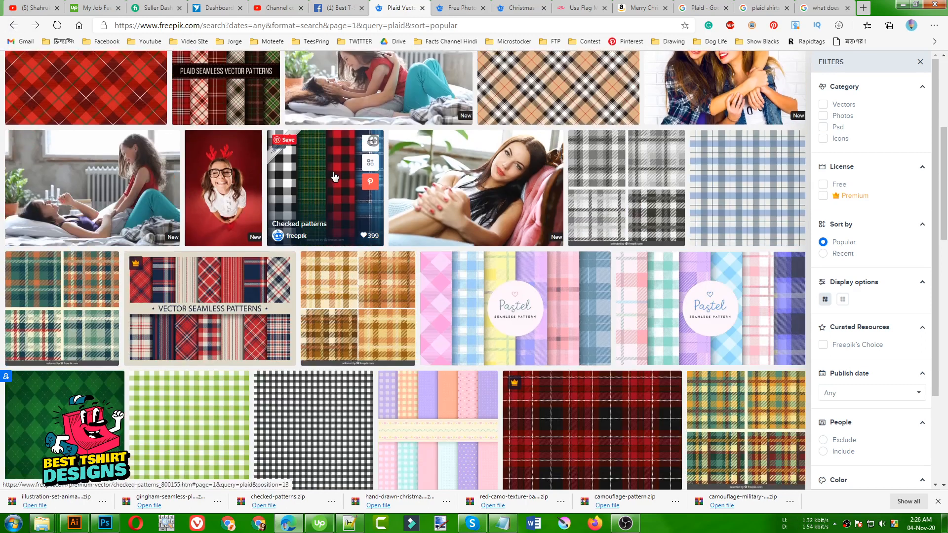
pyautogui.scroll(-5, 335, 177)
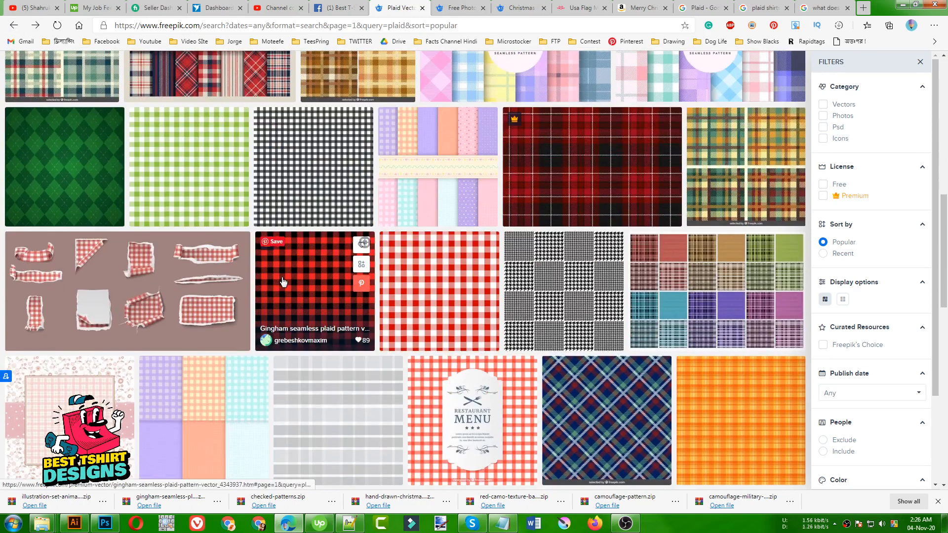
pyautogui.scroll(3, 283, 282)
pyautogui.scroll(-2, 283, 282)
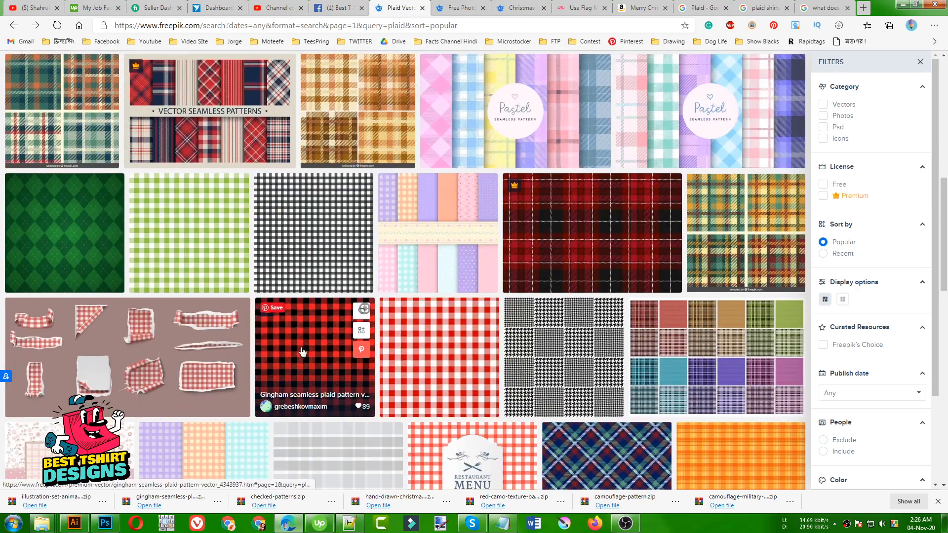
# Switch to Illustrator and check the "May your day be merry and bright!" text block on the artboard.
pyautogui.click(74, 524)
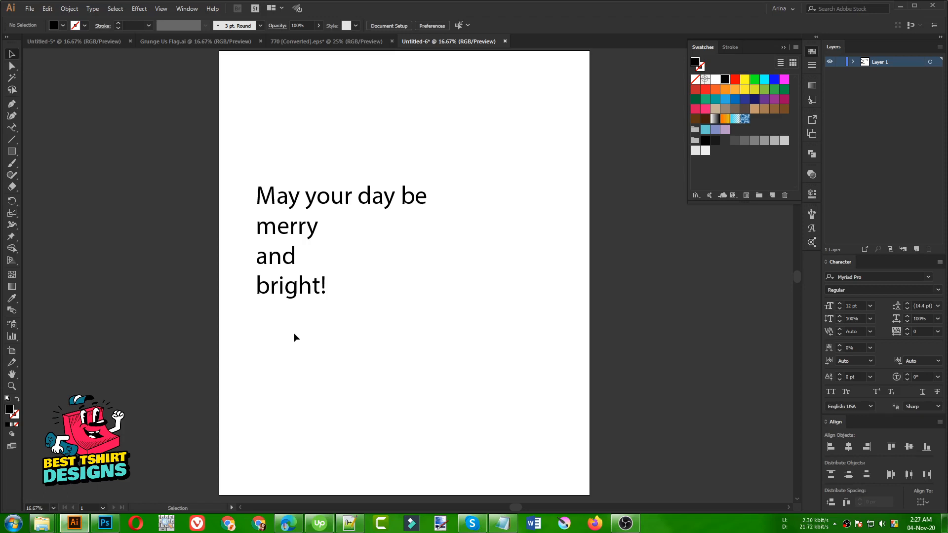
pyautogui.moveTo(415, 356); pyautogui.dragTo(229, 130)
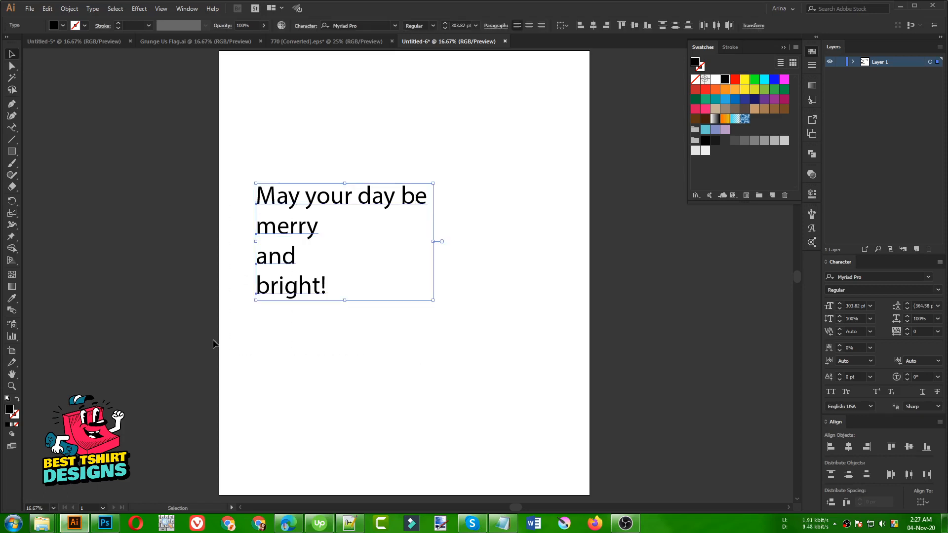
pyautogui.click(298, 463)
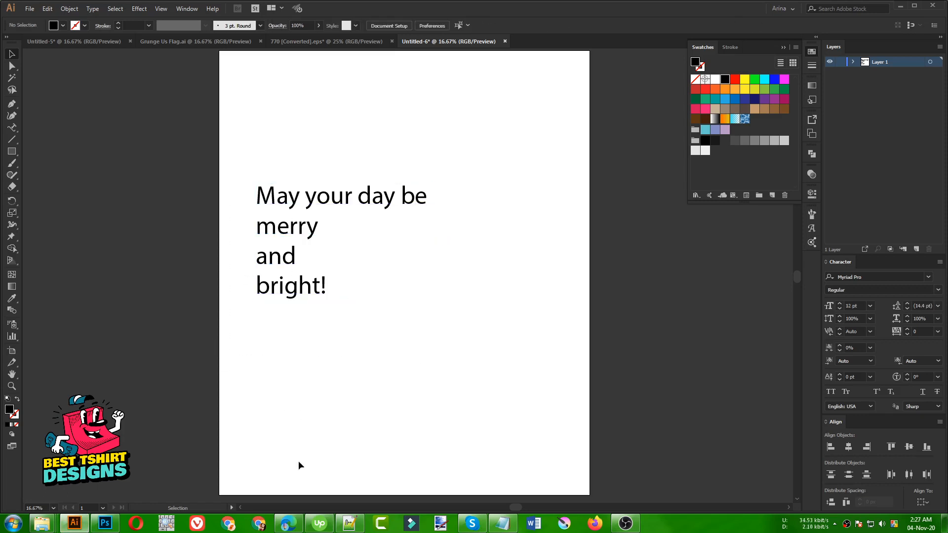
# Switch back to the Merry Christmas shirt page in the browser and examine its three-tree print enlarged.
pyautogui.click(288, 524)
pyautogui.click(644, 8)
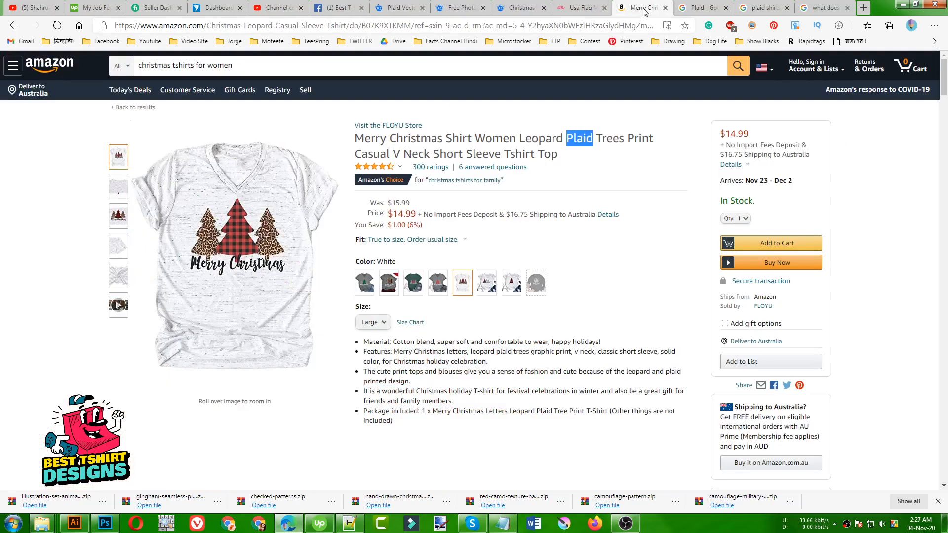
pyautogui.click(504, 139)
pyautogui.moveTo(236, 249)
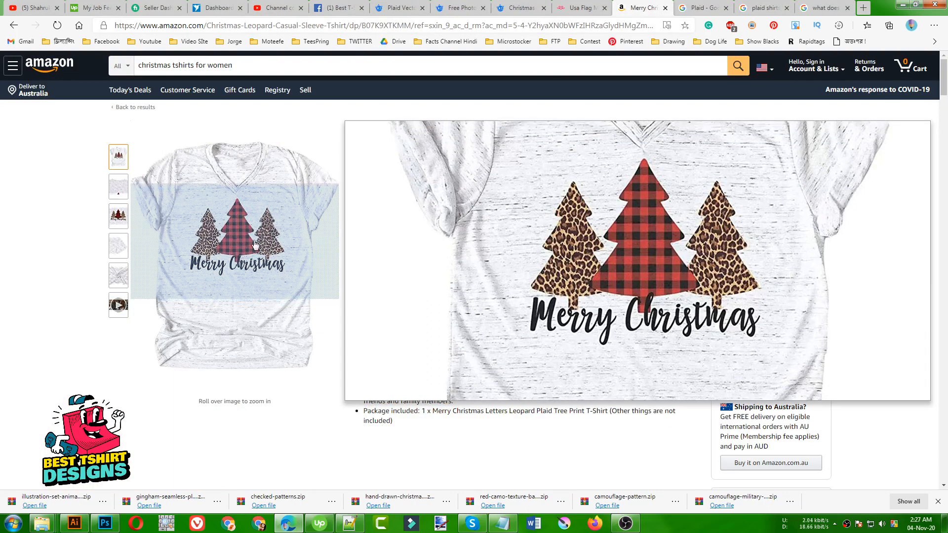
# Search Amazon for "christmas tshirts for women" and browse the shirt designs in the results.
pyautogui.click(300, 62)
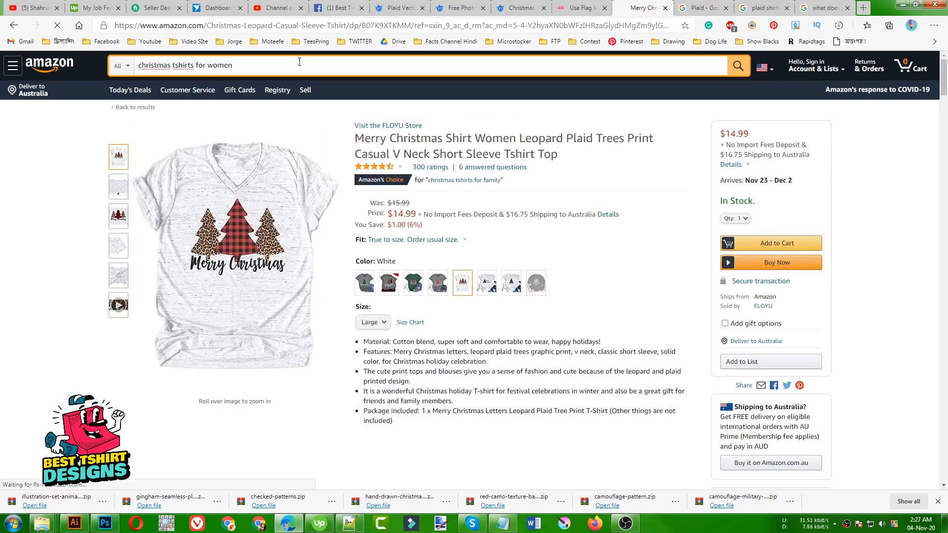
pyautogui.press('Return')
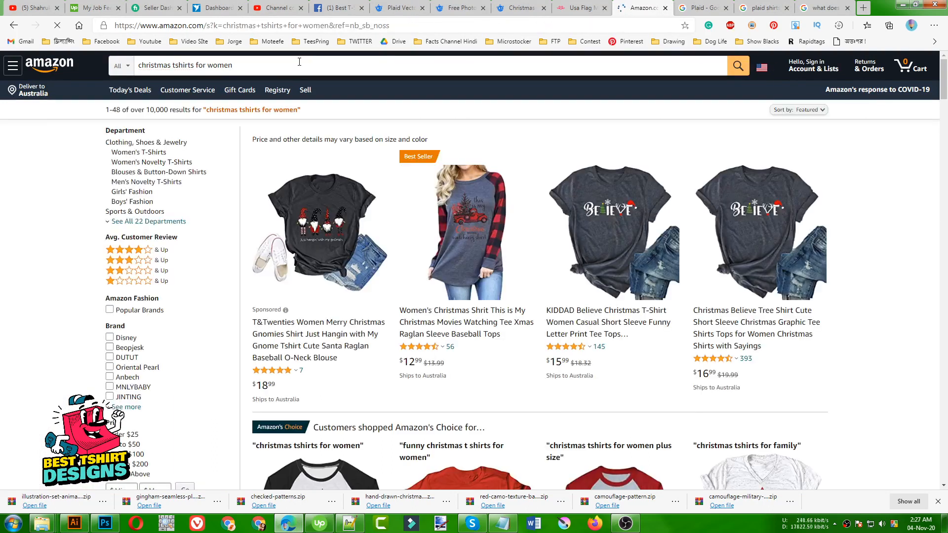
pyautogui.scroll(-5, 415, 192)
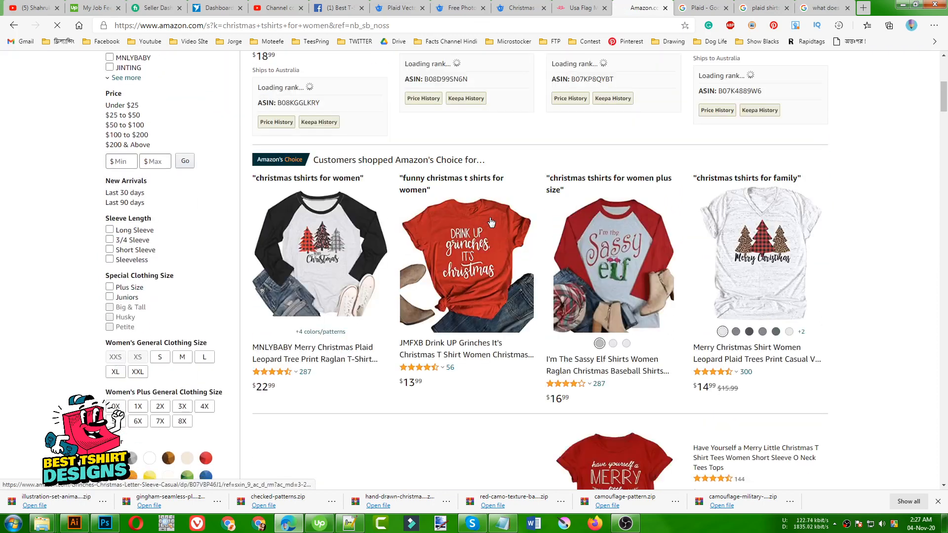
pyautogui.scroll(-1, 491, 223)
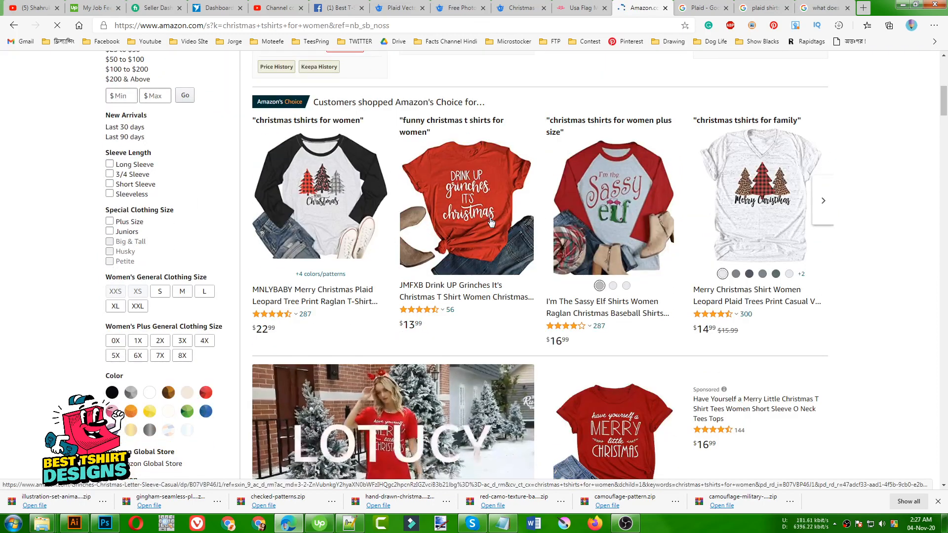
pyautogui.scroll(-9, 492, 222)
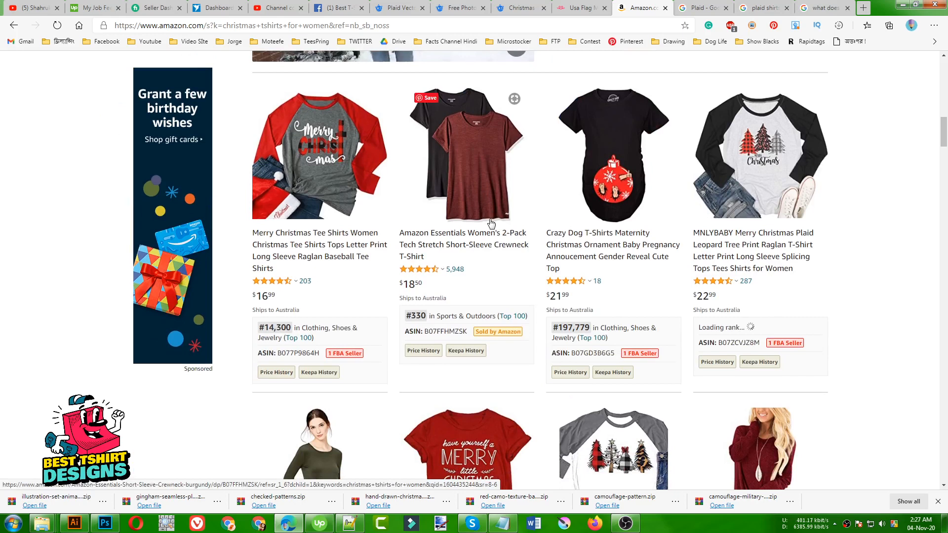
pyautogui.scroll(-4, 474, 232)
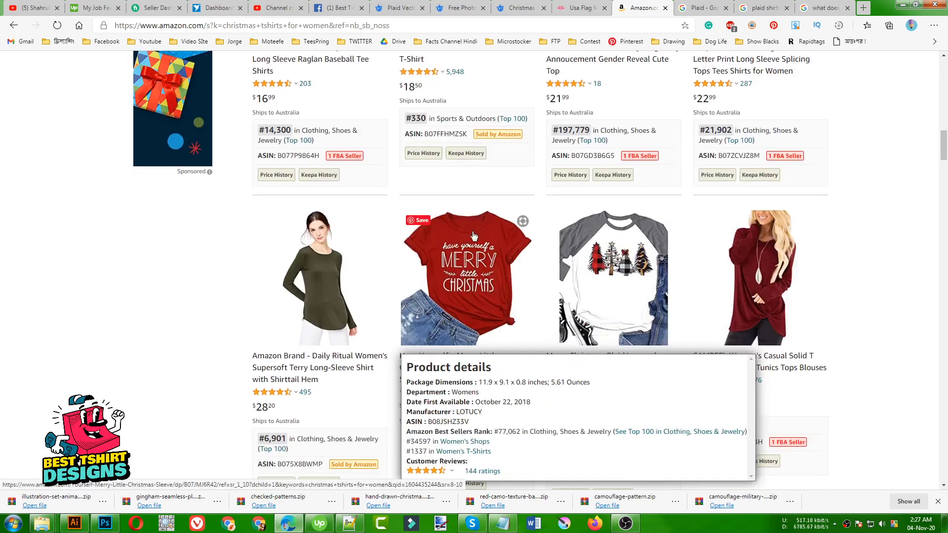
# Look through more Amazon Christmas shirts and copy the phrase "May your day be merry and bright!" from the Google answer.
pyautogui.scroll(-13, 473, 236)
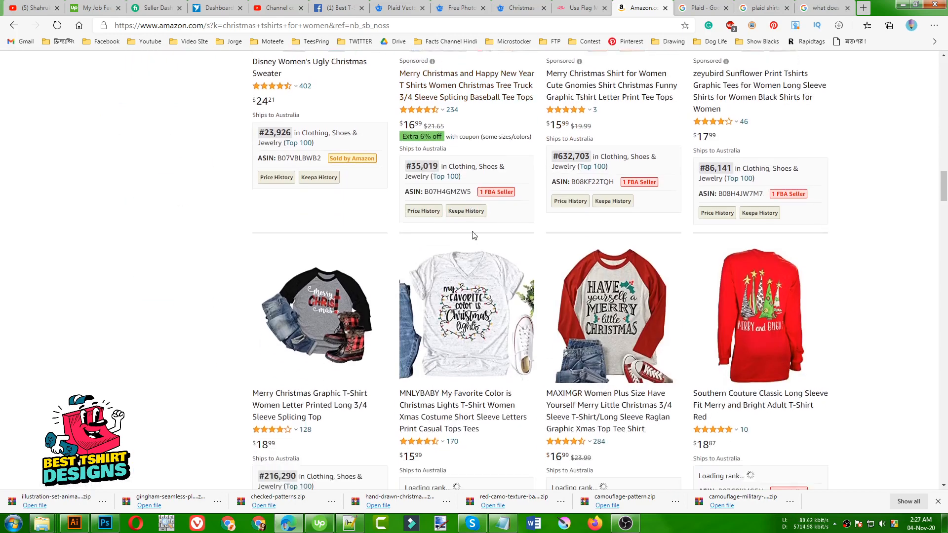
pyautogui.scroll(-1, 473, 235)
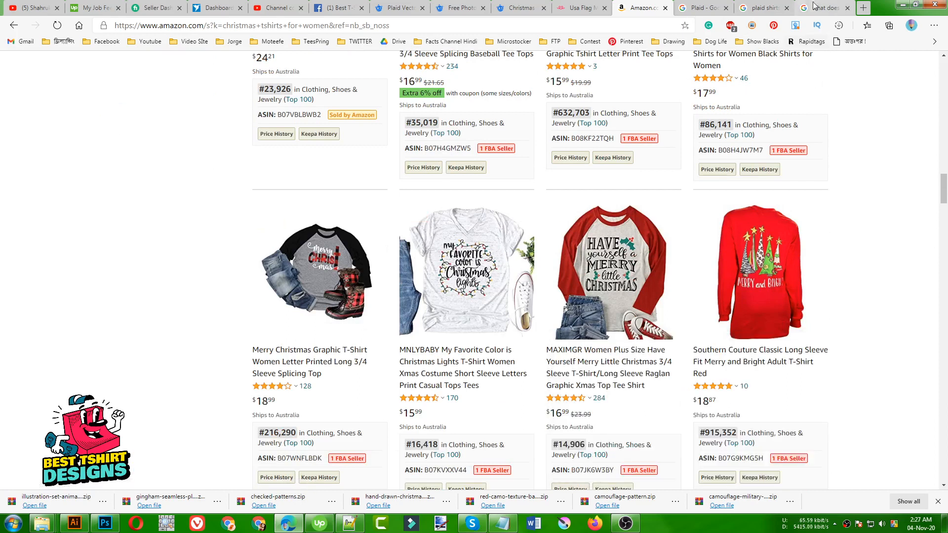
pyautogui.click(761, 7)
pyautogui.click(824, 8)
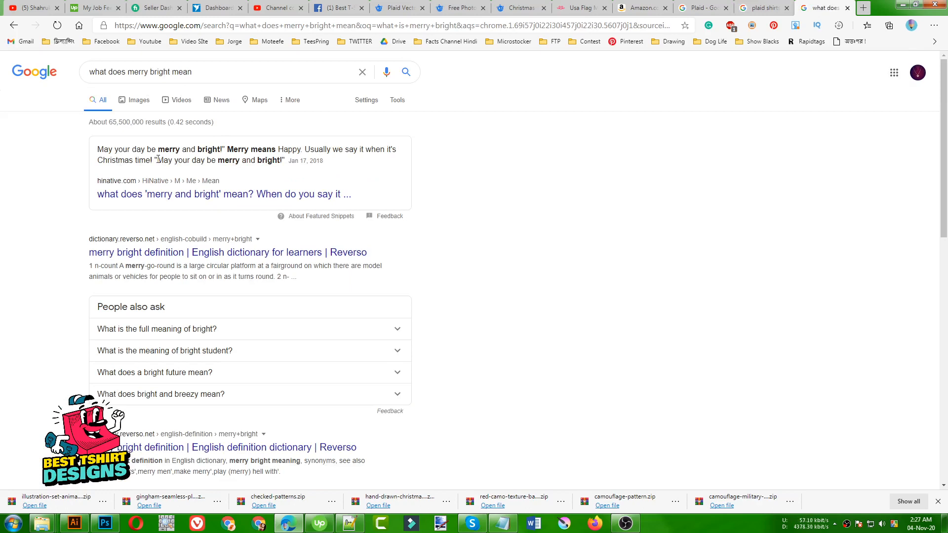
pyautogui.moveTo(159, 160); pyautogui.dragTo(281, 160)
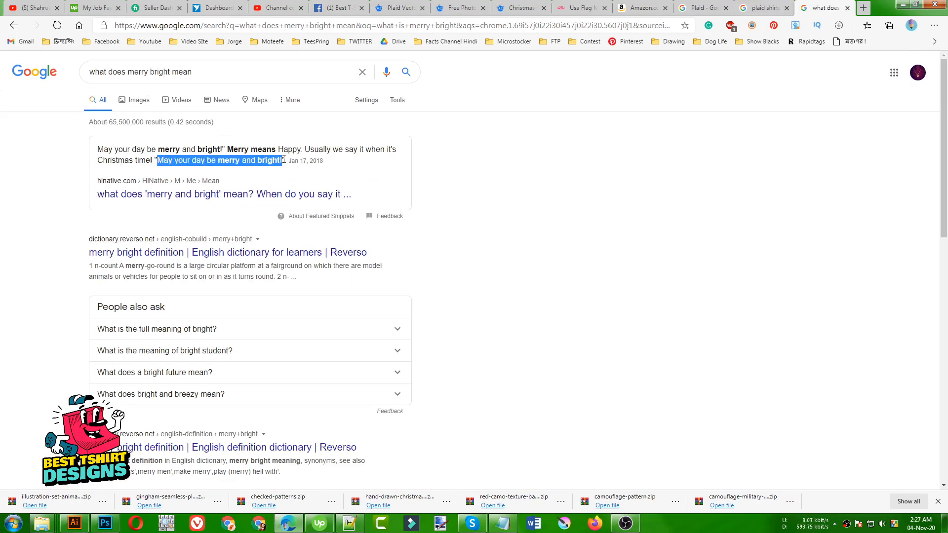
pyautogui.click(329, 30)
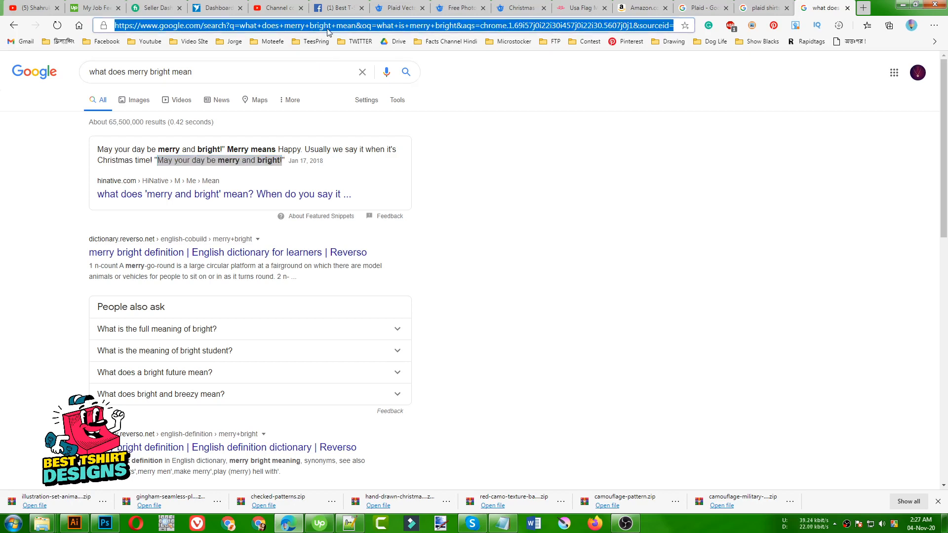
pyautogui.write('merch')
pyautogui.press('Return')
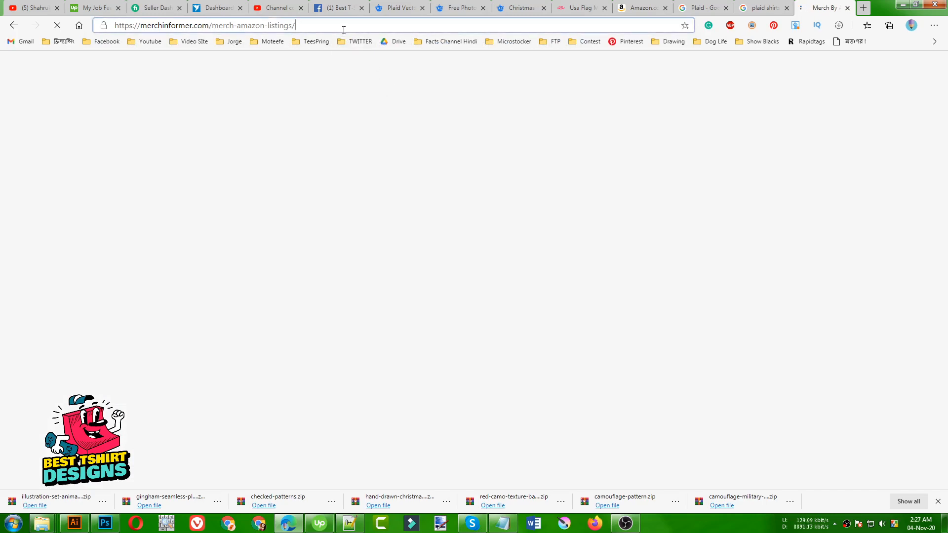
# Search Trademarkia for the phrase "may your day be merry and bright" and check whether it is trademarked.
pyautogui.click(344, 30)
pyautogui.write('tradem')
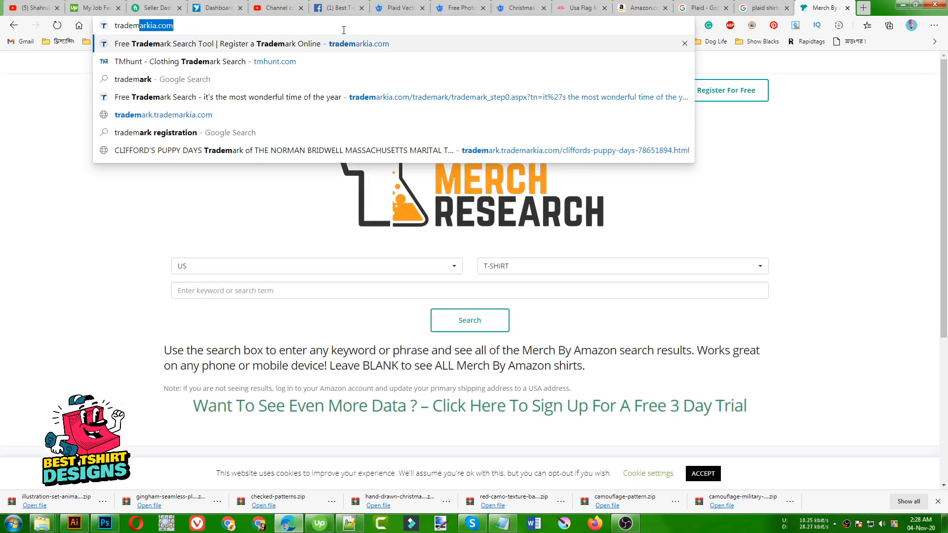
pyautogui.press('Return')
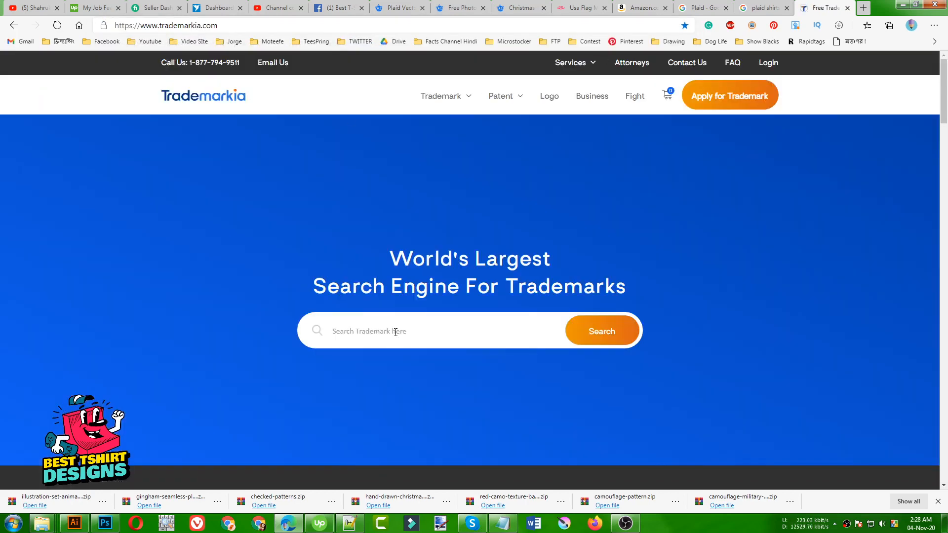
pyautogui.write('May your day be merry and bright!')
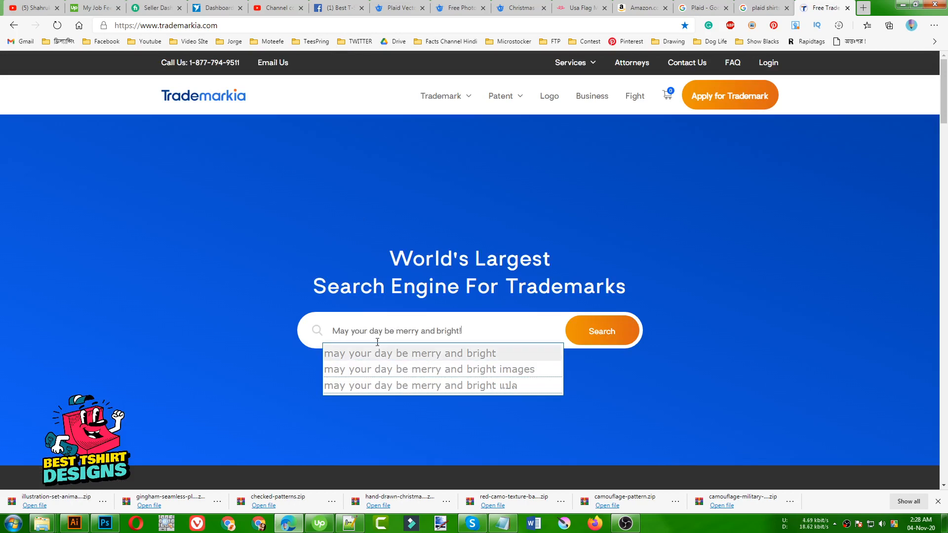
pyautogui.click(394, 353)
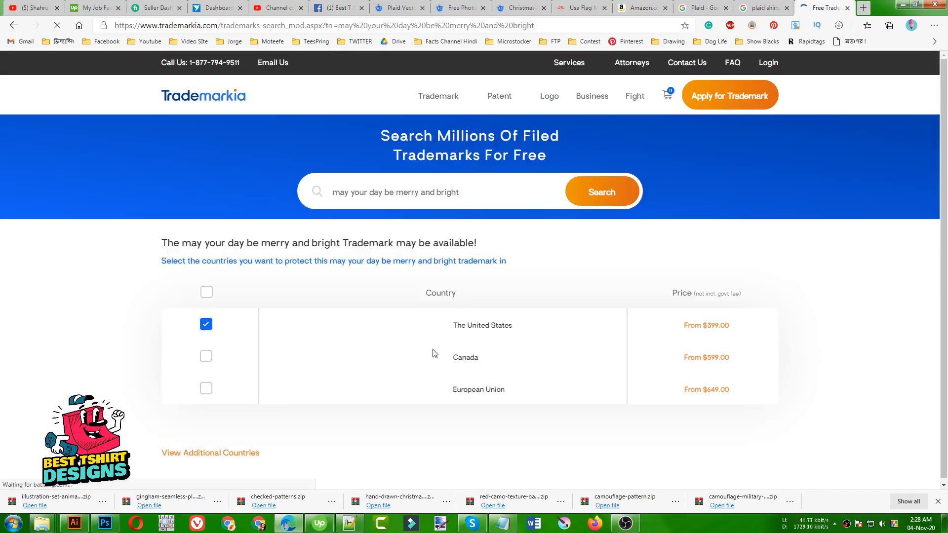
pyautogui.scroll(-1, 431, 289)
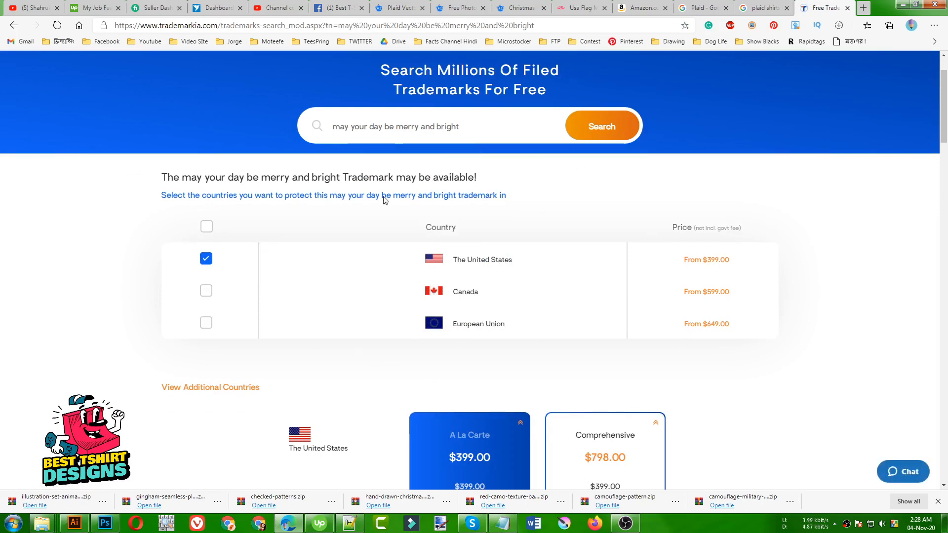
# Switch to Illustrator and move the "May your day be merry and bright!" text block to the upper-left area of the artboard.
pyautogui.click(74, 523)
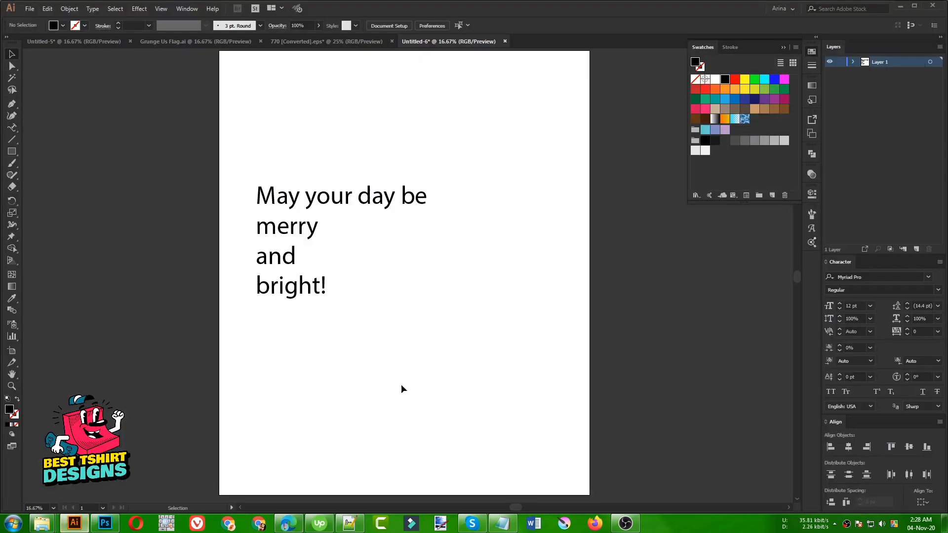
pyautogui.moveTo(244, 147); pyautogui.dragTo(426, 420)
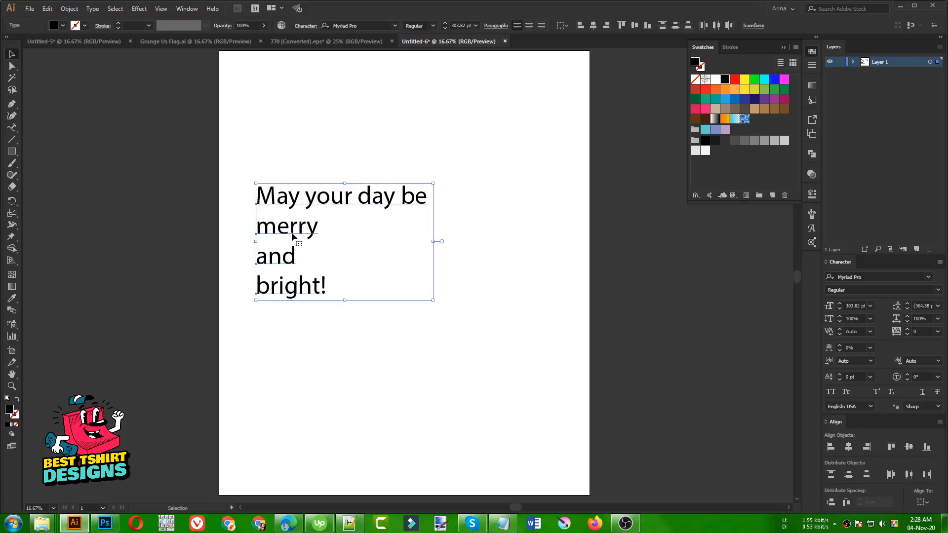
pyautogui.moveTo(282, 230); pyautogui.dragTo(377, 281)
pyautogui.click(467, 357)
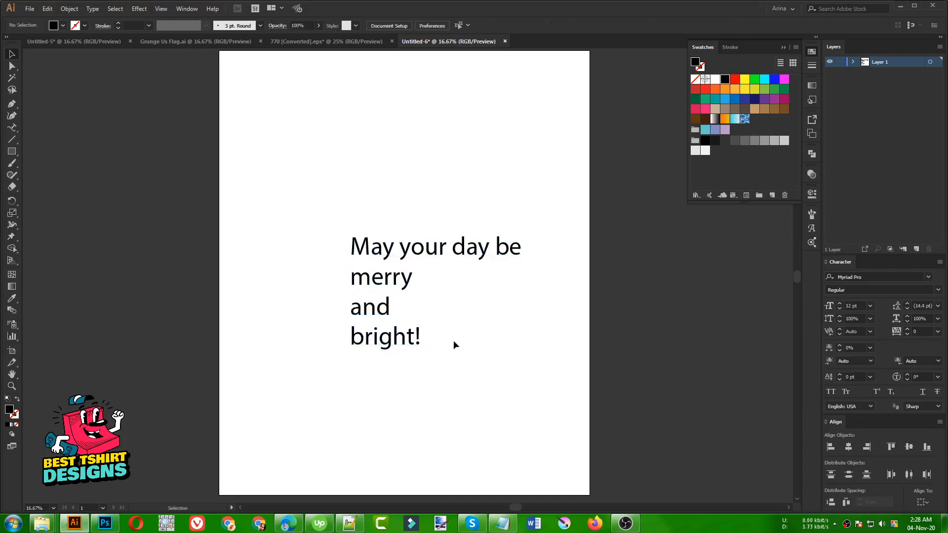
pyautogui.moveTo(341, 208); pyautogui.dragTo(430, 366)
pyautogui.click(319, 344)
pyautogui.moveTo(312, 186); pyautogui.dragTo(431, 406)
pyautogui.moveTo(384, 256); pyautogui.dragTo(300, 144)
pyautogui.click(414, 342)
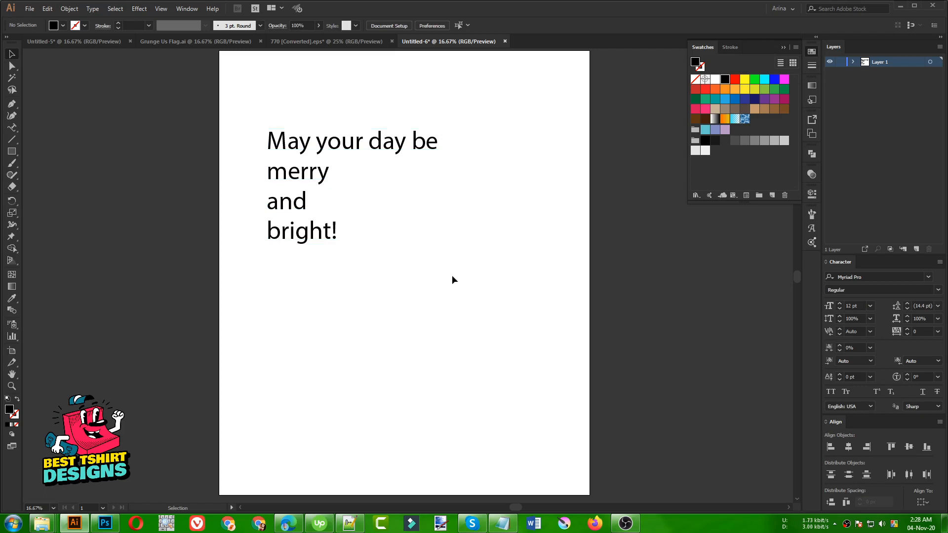
# Show the checked-patterns folder files as large thumbnails and open the Christmas tree artwork 4495157.eps.
pyautogui.hotkey('ctrl', 'o')
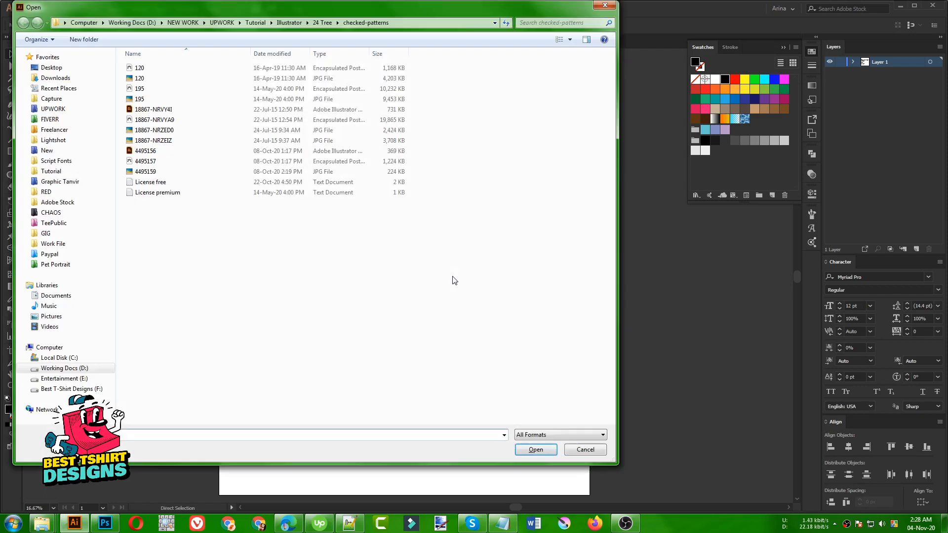
pyautogui.click(570, 40)
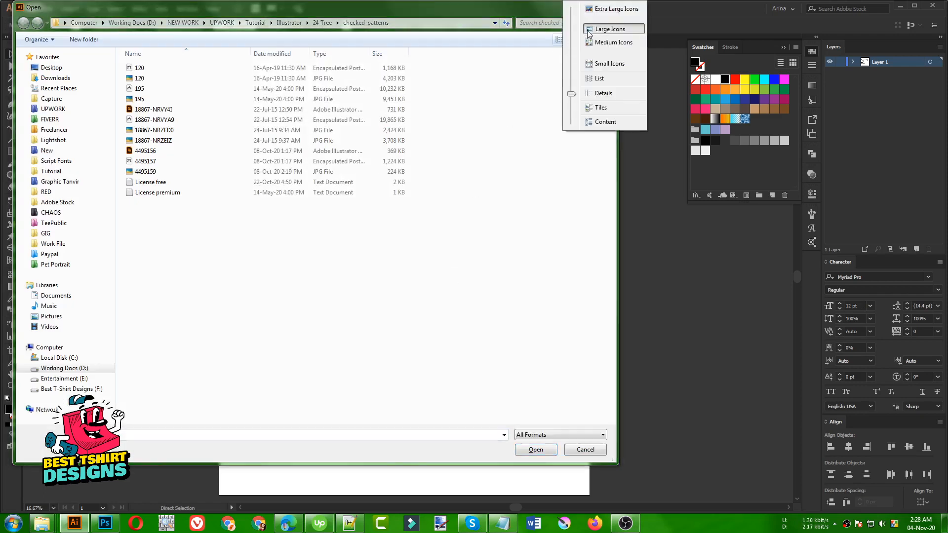
pyautogui.click(588, 31)
pyautogui.doubleClick(151, 147)
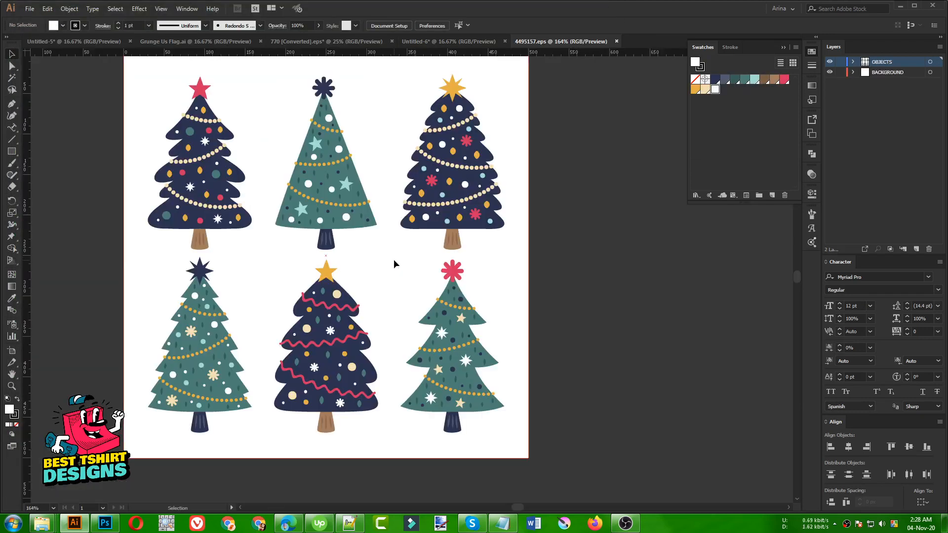
# Lock the white background behind the six Christmas trees.
pyautogui.click(395, 263)
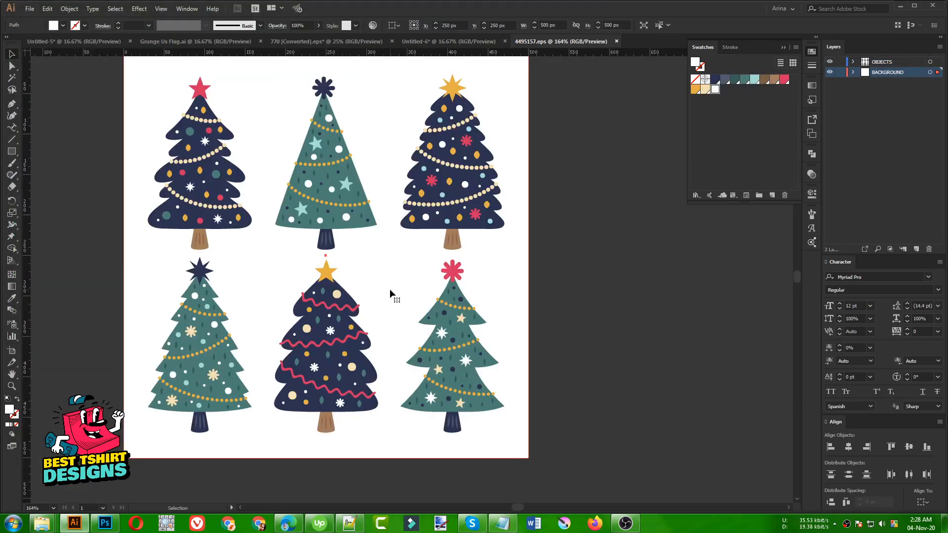
pyautogui.scroll(2, 390, 292)
pyautogui.hotkey('ctrl', '2')
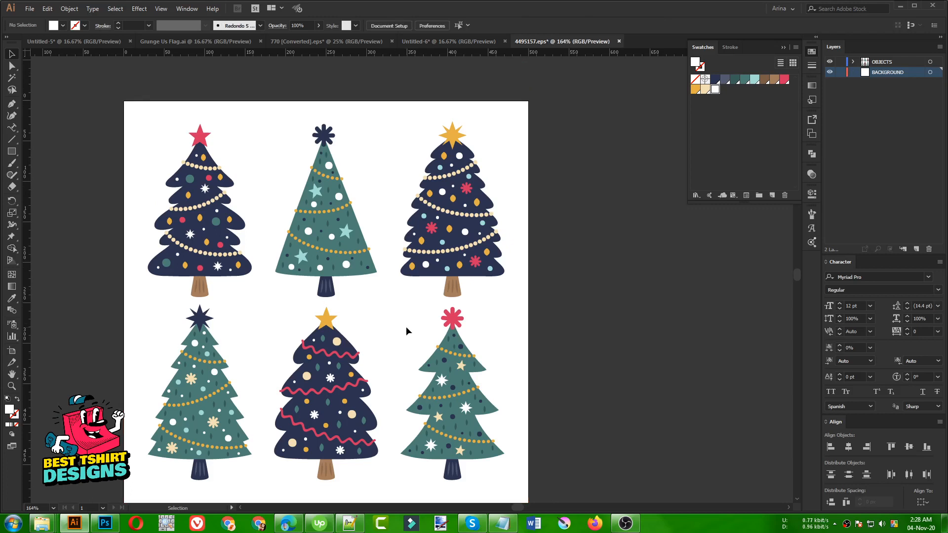
# Copy the navy tree with the red star into Untitled-6 and enlarge it to about 1435 px wide below the text.
pyautogui.click(226, 258)
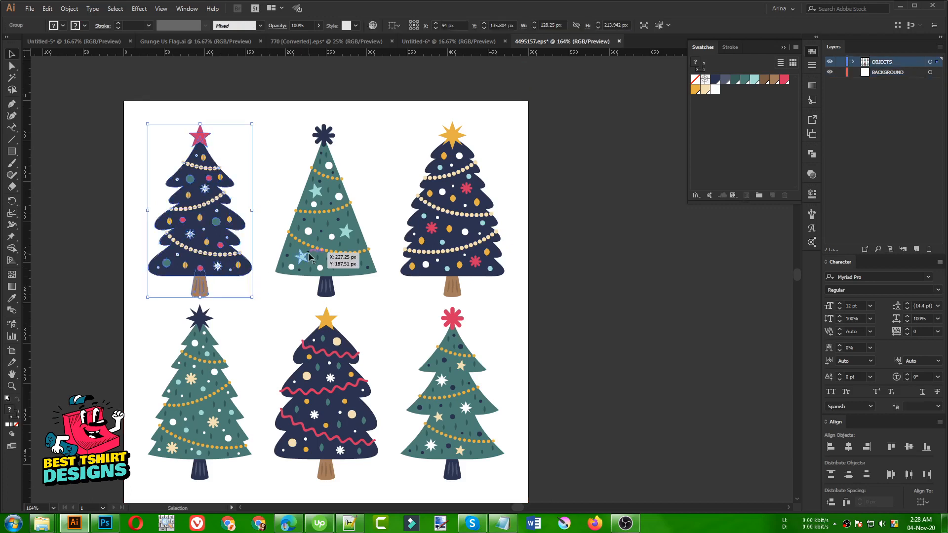
pyautogui.click(435, 42)
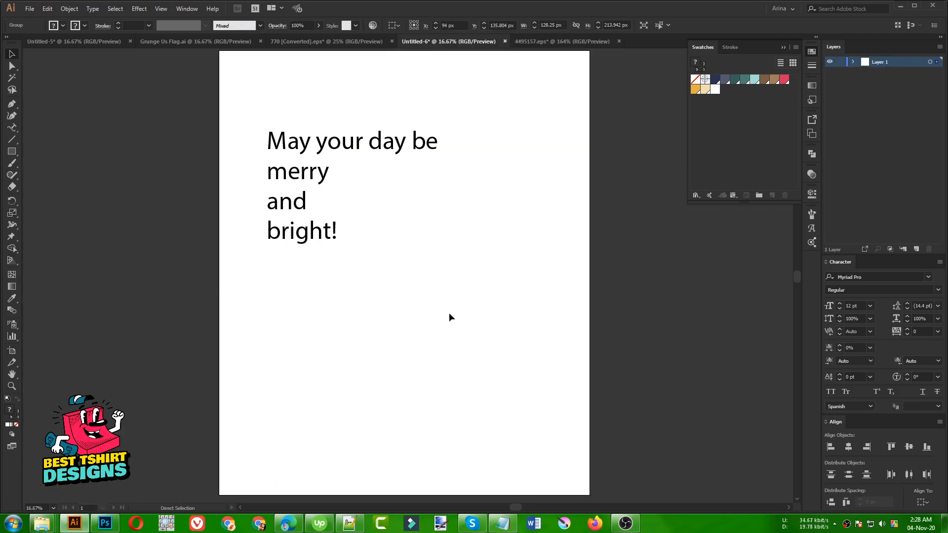
pyautogui.hotkey('ctrl', 'v')
pyautogui.moveTo(410, 289); pyautogui.dragTo(442, 375)
pyautogui.click(525, 386)
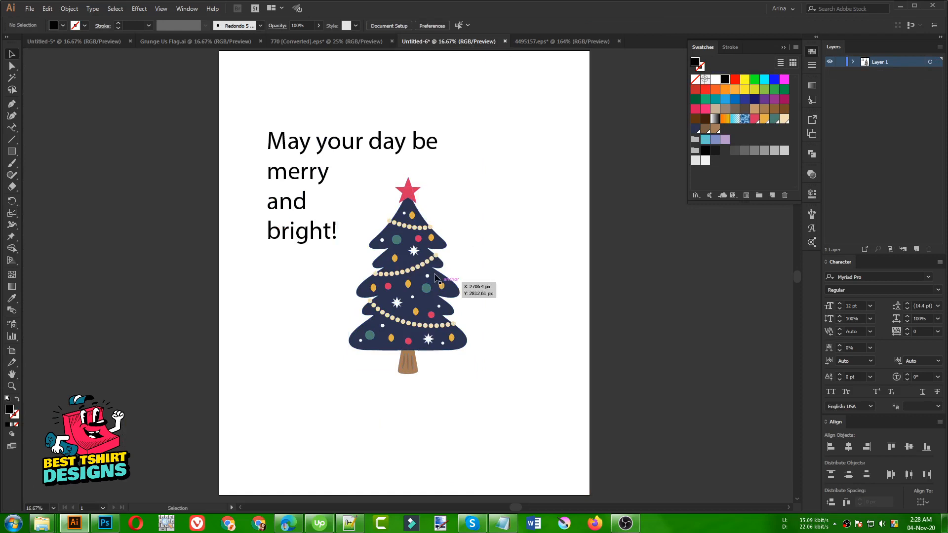
# Duplicate the tree on its right at about 1174 by 1958 px and copy that smaller tree to the left side.
pyautogui.moveTo(420, 307); pyautogui.dragTo(472, 309)
pyautogui.moveTo(519, 178); pyautogui.dragTo(498, 213)
pyautogui.moveTo(466, 299); pyautogui.dragTo(371, 302)
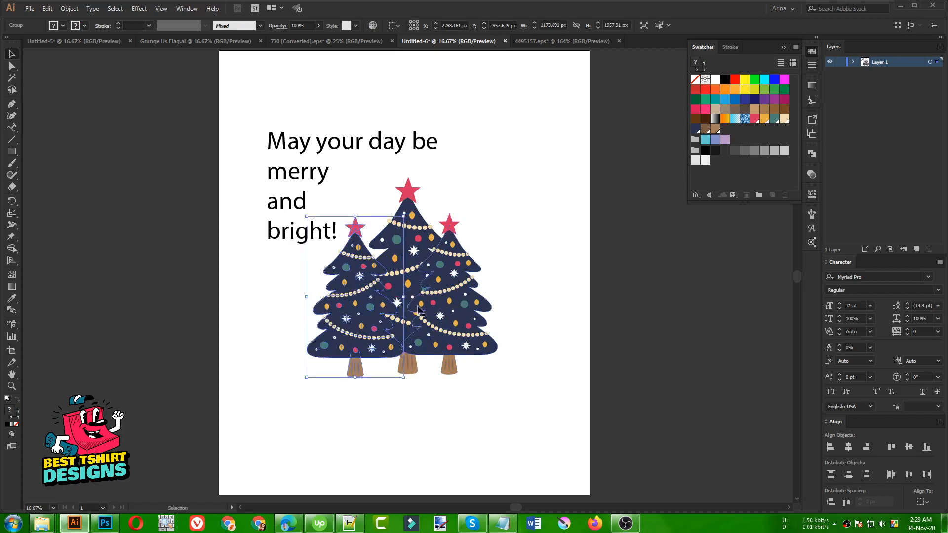
# Align the bottom edges of the three overlapping trees.
pyautogui.click(549, 321)
pyautogui.moveTo(277, 343); pyautogui.dragTo(261, 334)
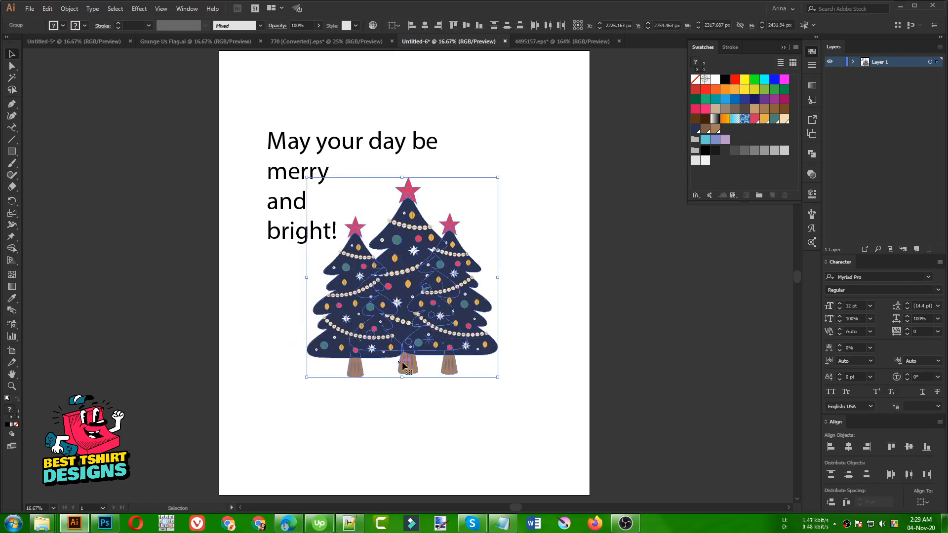
pyautogui.click(479, 28)
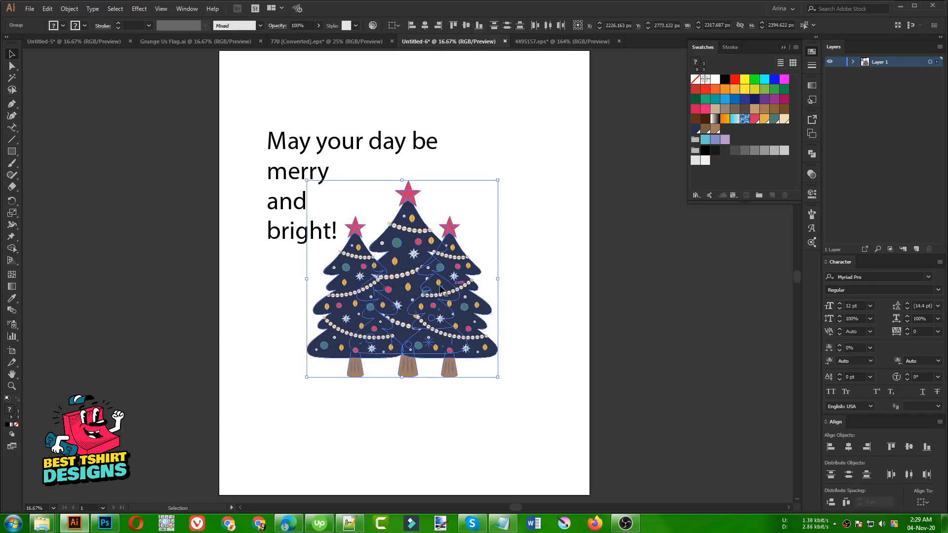
pyautogui.click(580, 295)
# Move the two smaller trees outward so they only slightly overlap the middle tree's lower branches.
pyautogui.click(412, 240)
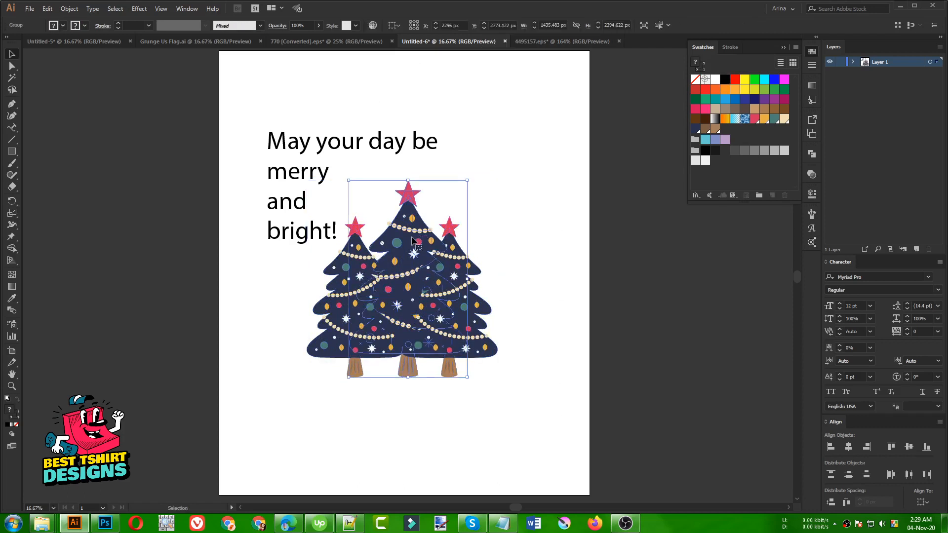
pyautogui.click(461, 252)
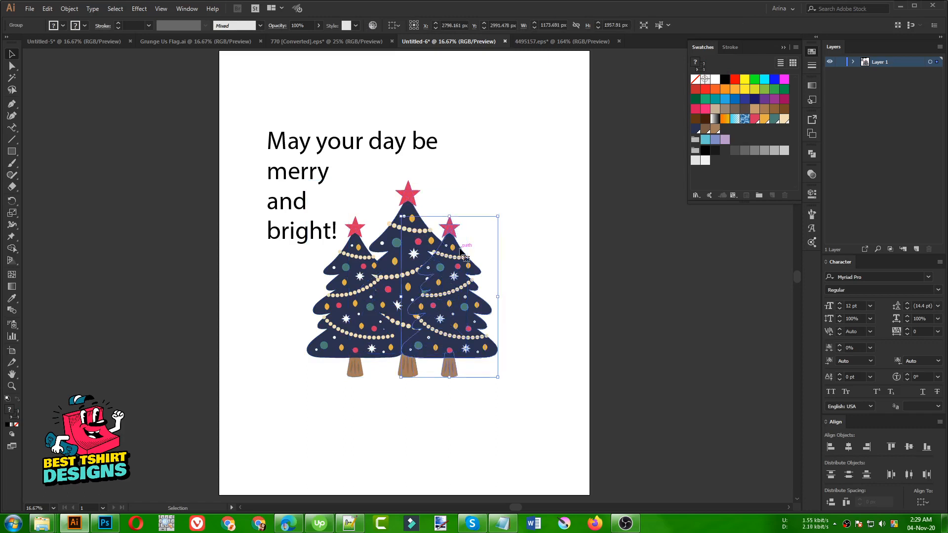
pyautogui.moveTo(461, 252); pyautogui.dragTo(473, 252)
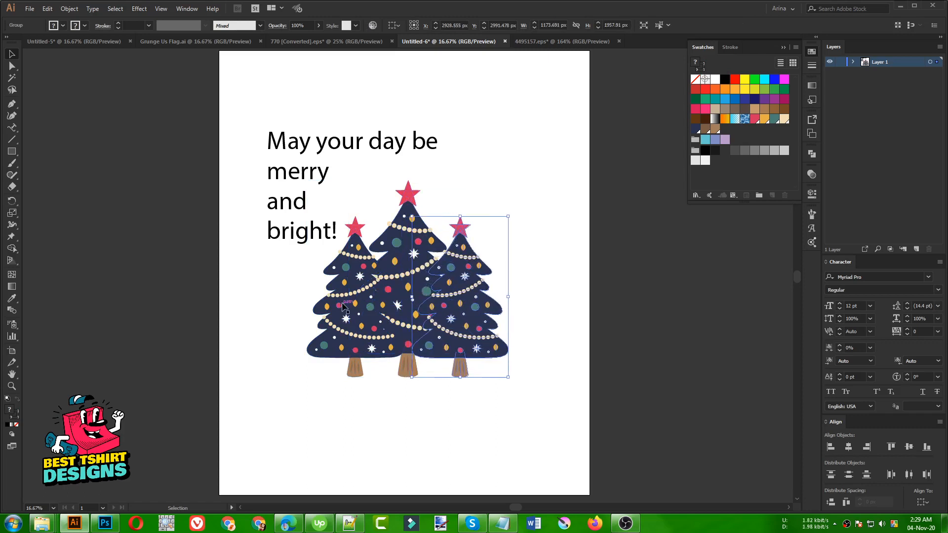
pyautogui.moveTo(345, 306); pyautogui.dragTo(309, 306)
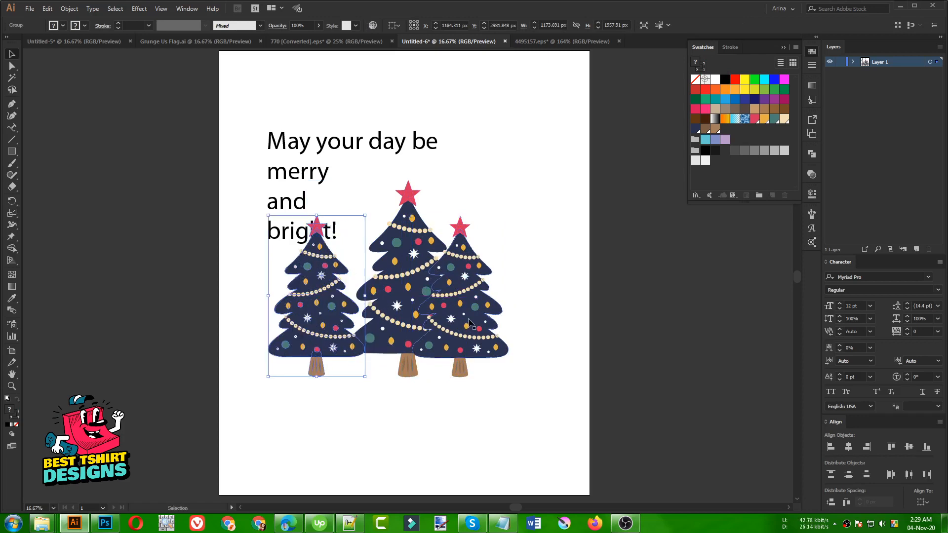
pyautogui.moveTo(470, 323); pyautogui.dragTo(503, 323)
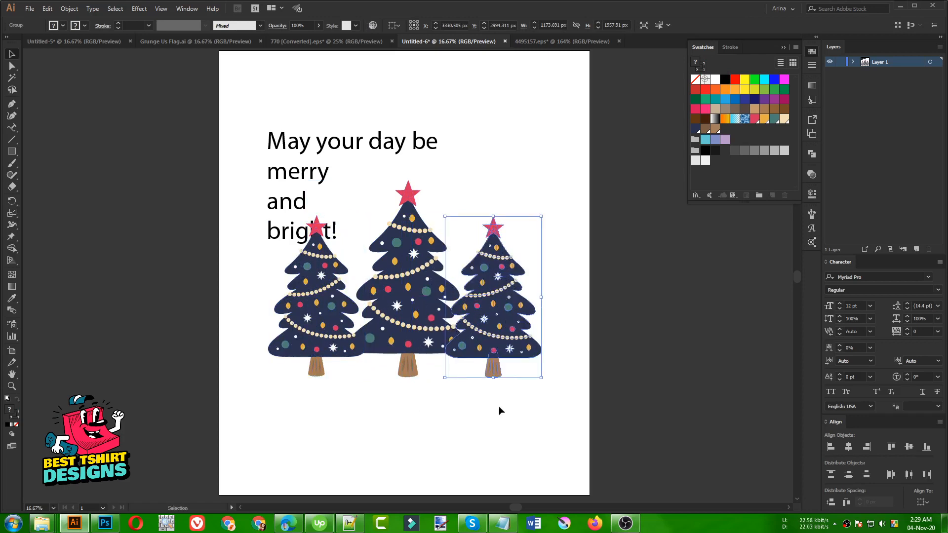
# Bottom-align the three spread-out trees and distribute them evenly by their horizontal centers, then select the middle tree.
pyautogui.moveTo(534, 408); pyautogui.dragTo(230, 328)
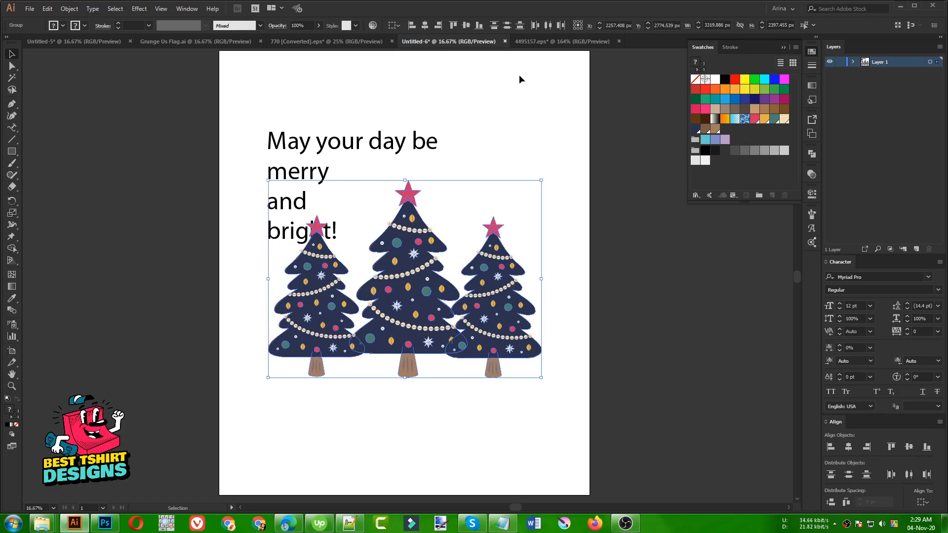
pyautogui.click(477, 26)
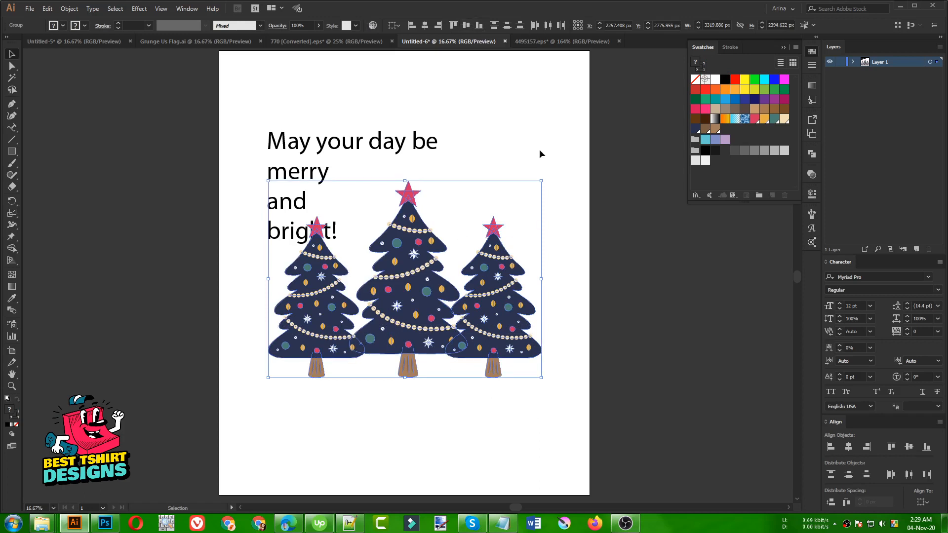
pyautogui.click(548, 27)
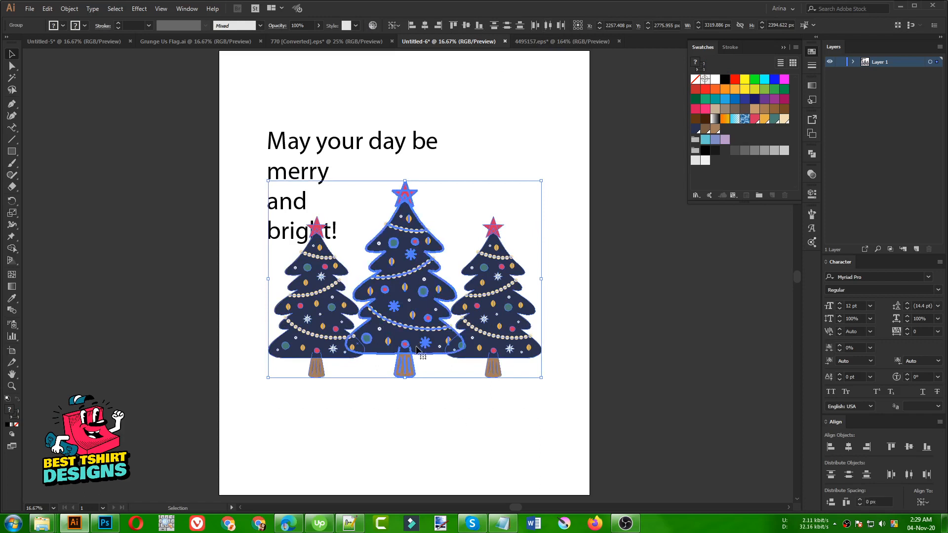
pyautogui.click(424, 416)
pyautogui.click(414, 351)
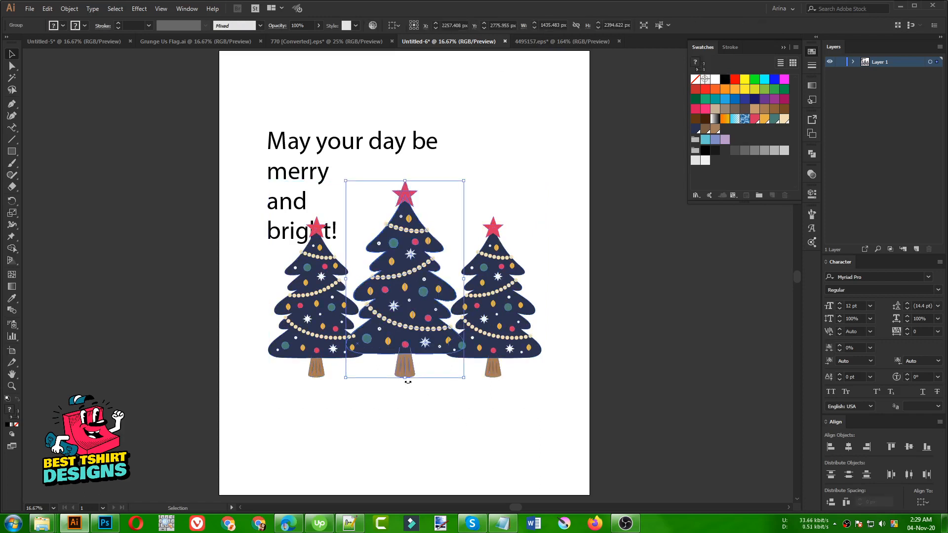
# Enlarge the middle tree to about 1562 by 2606 px.
pyautogui.moveTo(407, 382); pyautogui.dragTo(405, 395)
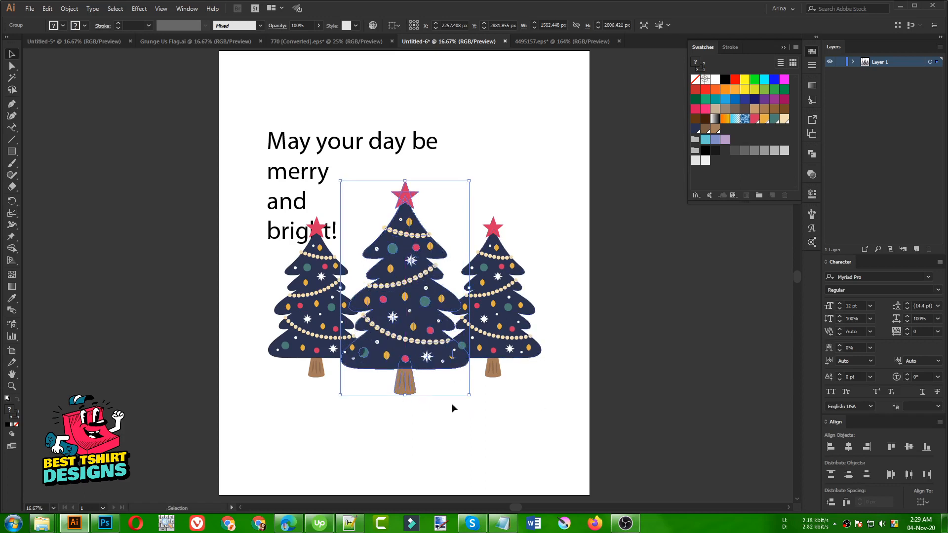
pyautogui.click(543, 434)
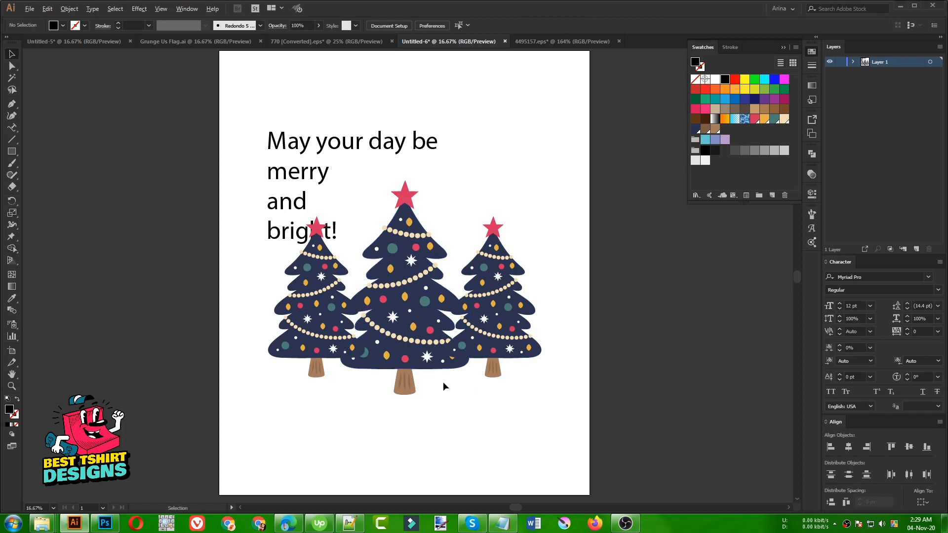
# Offset the middle tree's paths by 20 px with miter joins and copy the result, keeping the original tree without the offset.
pyautogui.scroll(1, 443, 382)
pyautogui.click(402, 360)
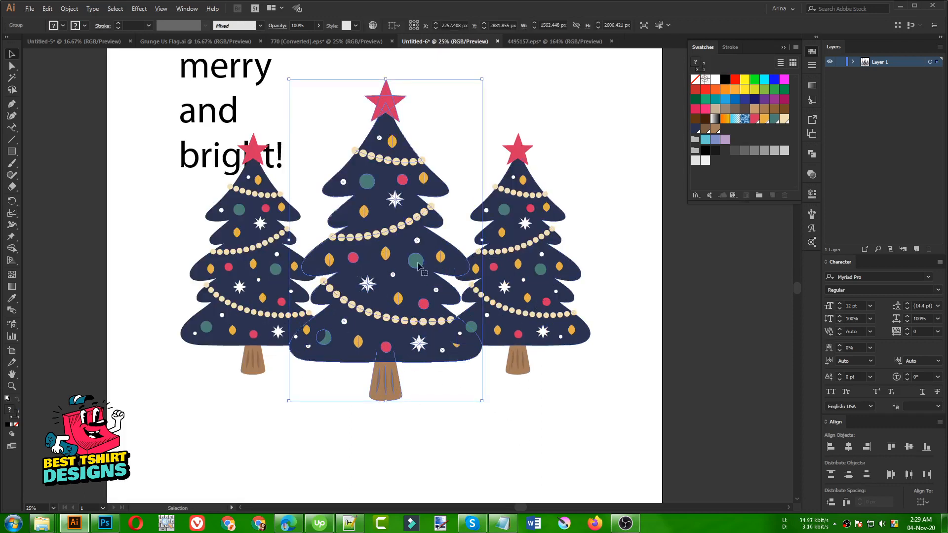
pyautogui.click(69, 9)
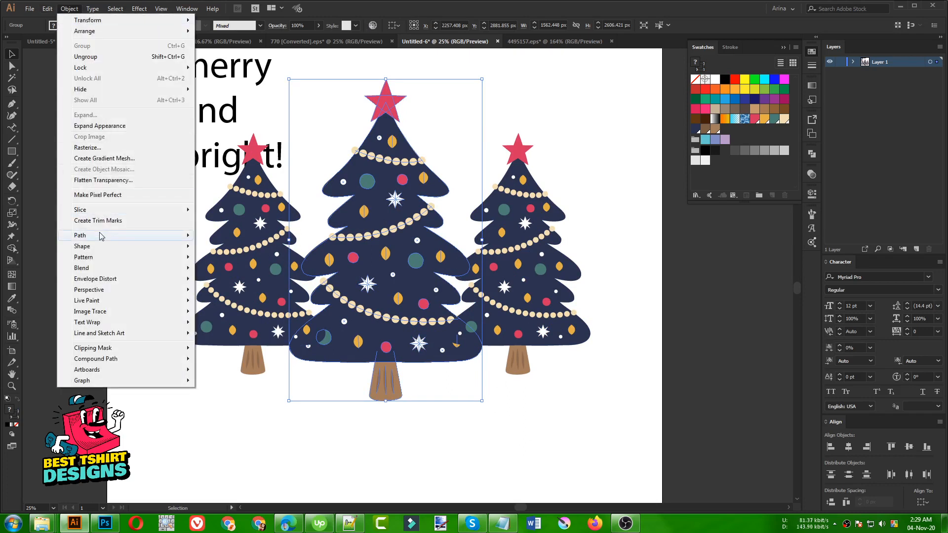
pyautogui.click(226, 272)
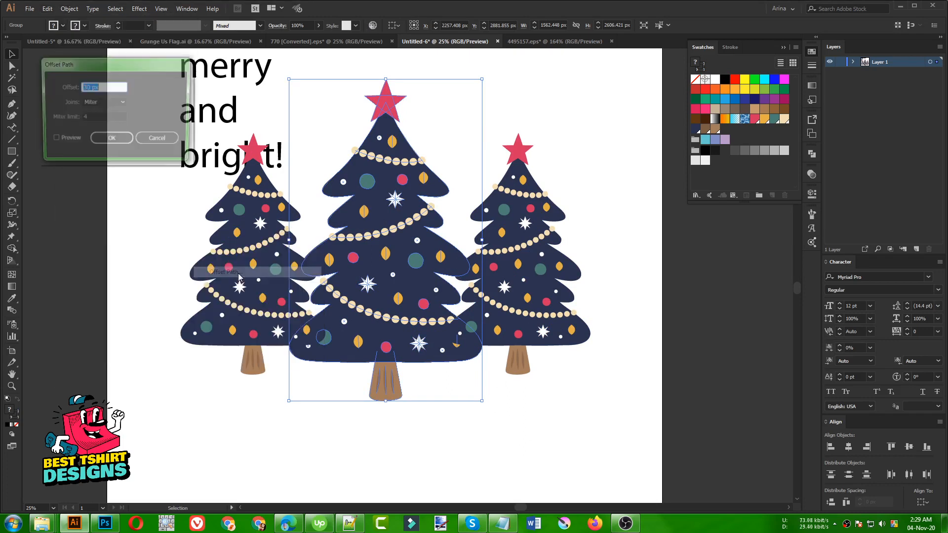
pyautogui.click(63, 141)
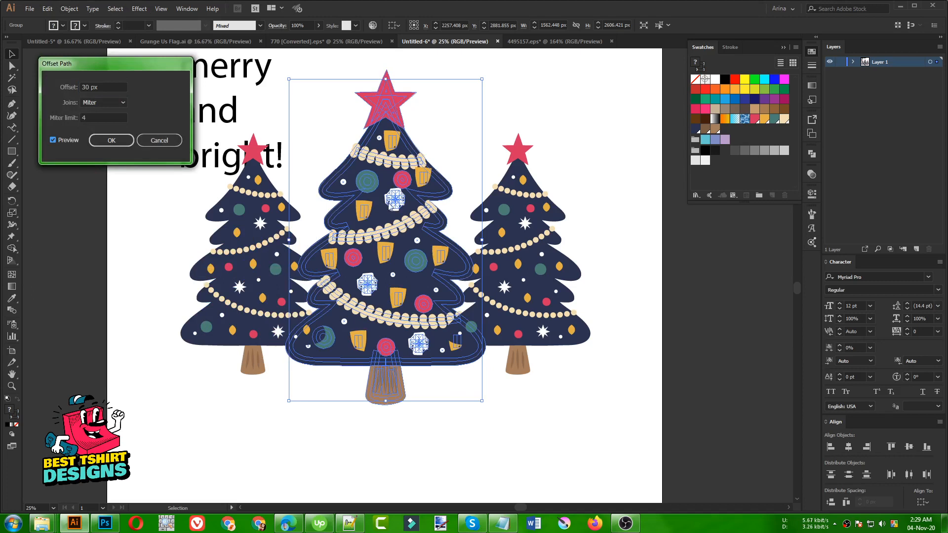
pyautogui.doubleClick(101, 89)
pyautogui.write('10')
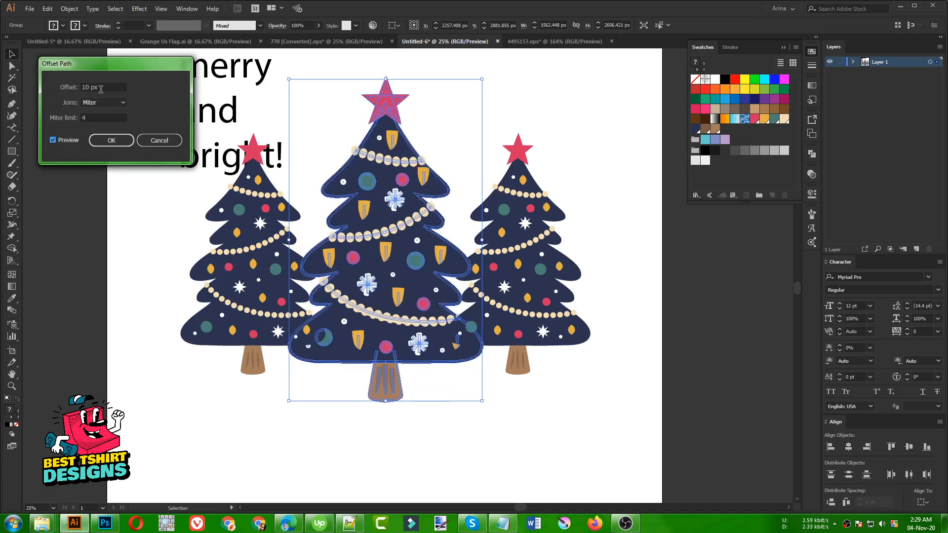
pyautogui.doubleClick(101, 89)
pyautogui.write('20')
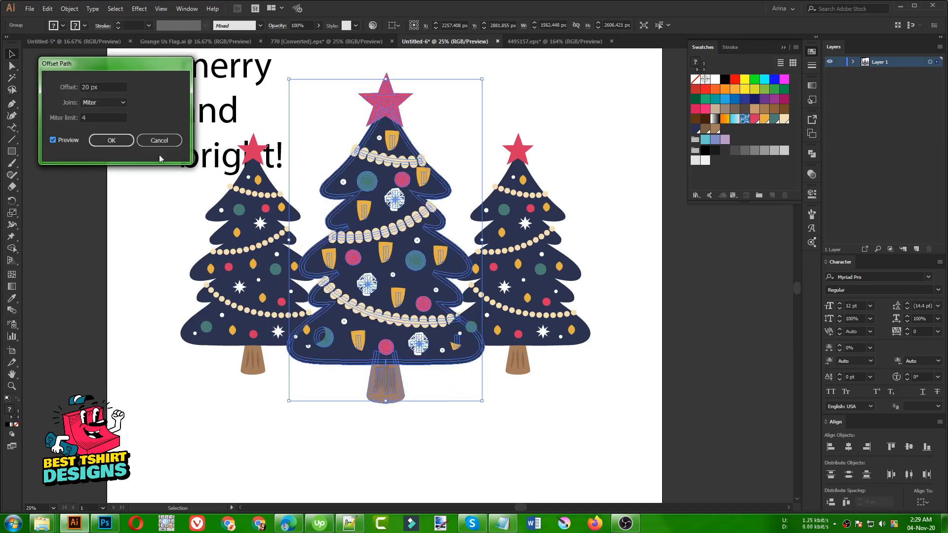
pyautogui.click(111, 140)
pyautogui.press('a')
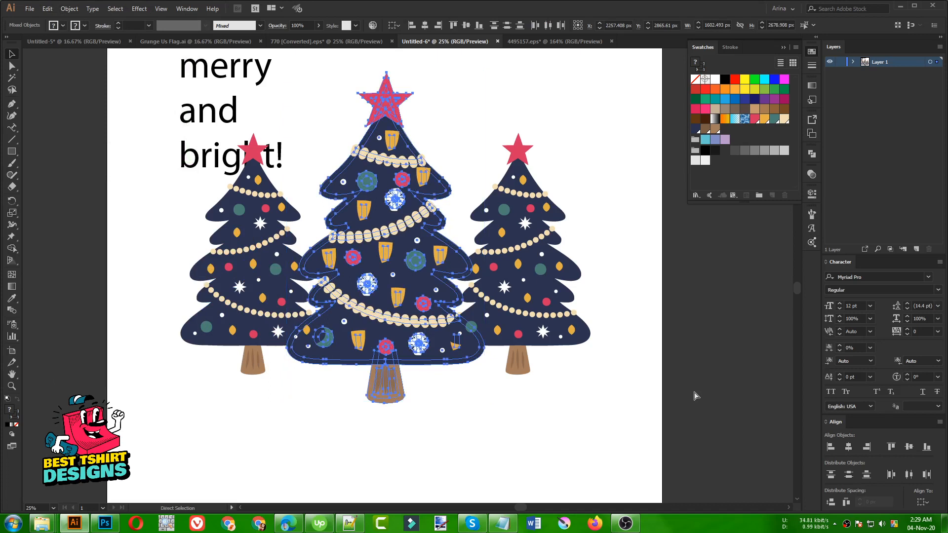
pyautogui.click(691, 394)
pyautogui.press('v')
# Group the two smaller outer trees and give the group an opacity mask with Clip turned off.
pyautogui.click(524, 256)
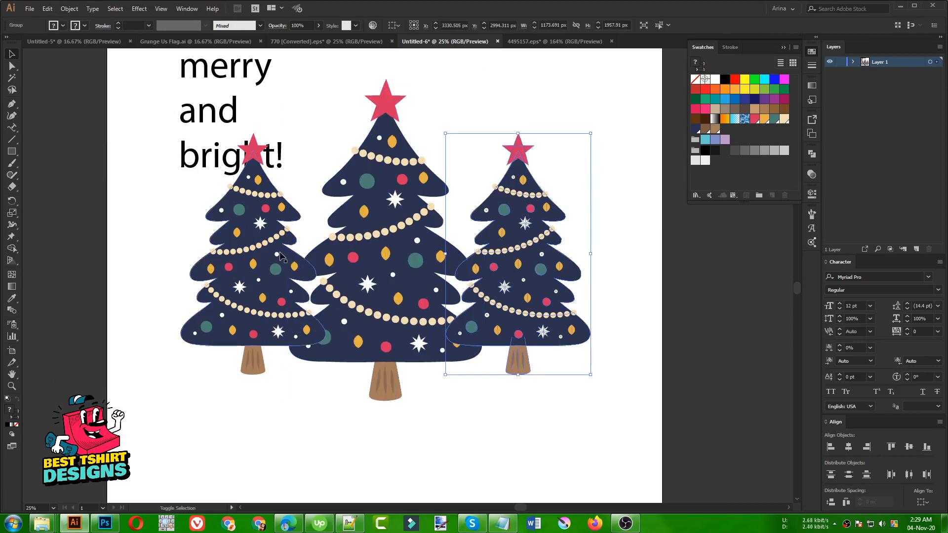
pyautogui.keyDown('shift'); pyautogui.click(280, 255); pyautogui.keyUp('shift')
pyautogui.press('a')
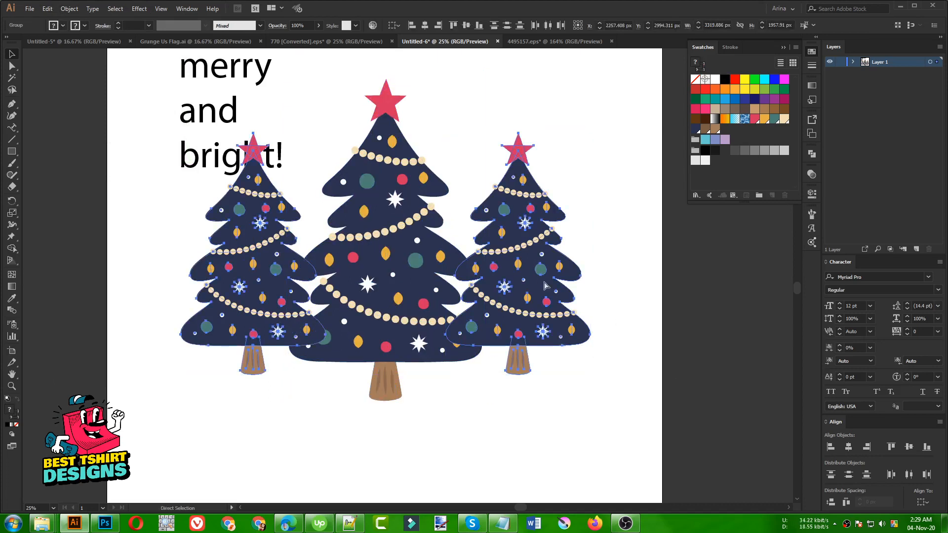
pyautogui.press('v')
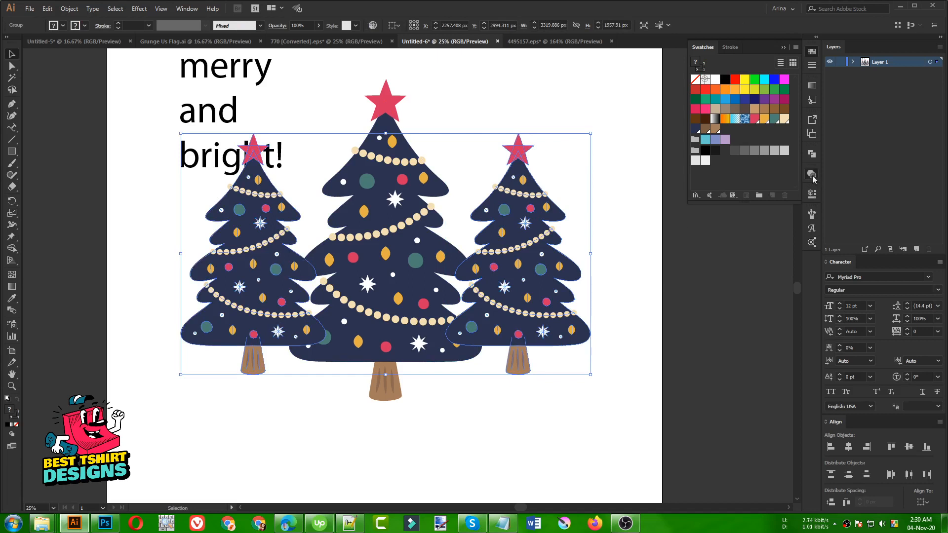
pyautogui.click(812, 174)
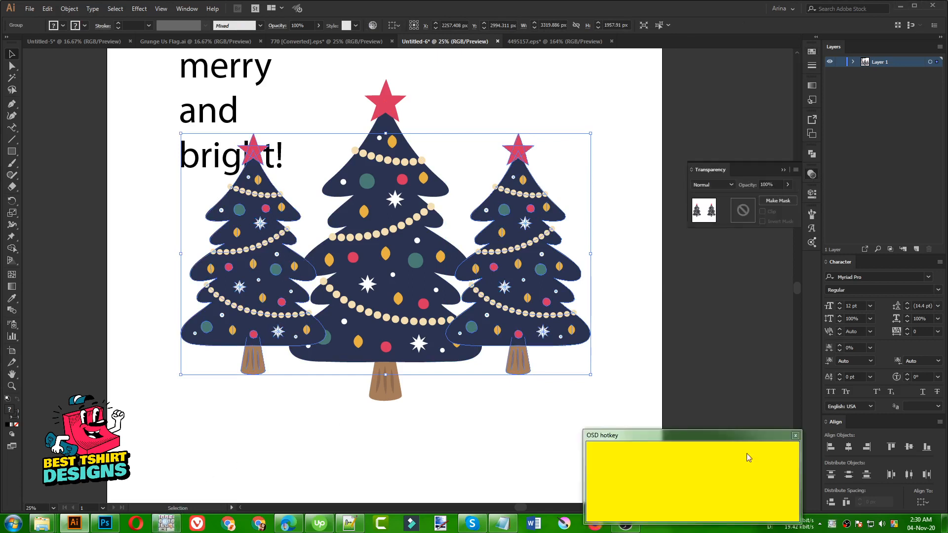
pyautogui.moveTo(742, 429); pyautogui.dragTo(744, 457)
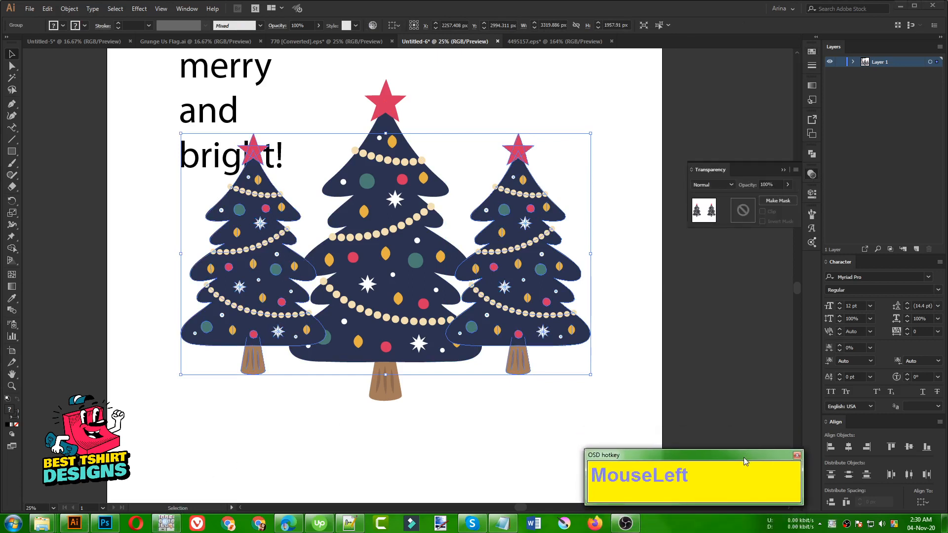
pyautogui.click(741, 213)
pyautogui.click(762, 212)
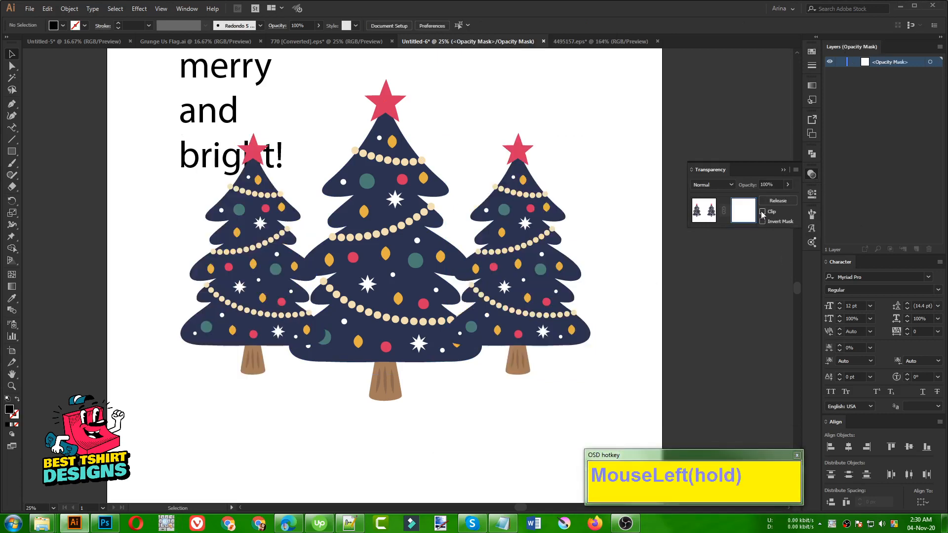
# Paste the copied offset tree in place inside the opacity mask and fill it with black.
pyautogui.hotkey('ctrl', 'f')
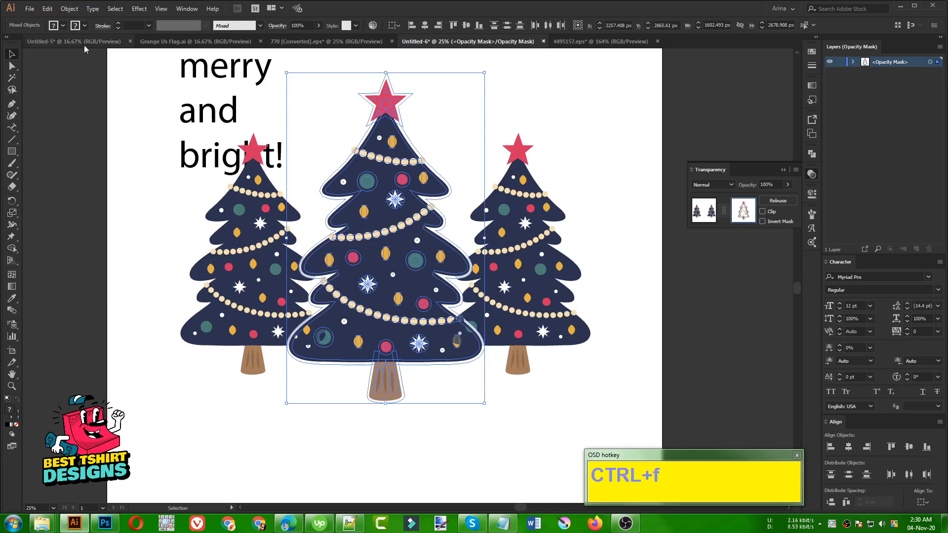
pyautogui.click(62, 26)
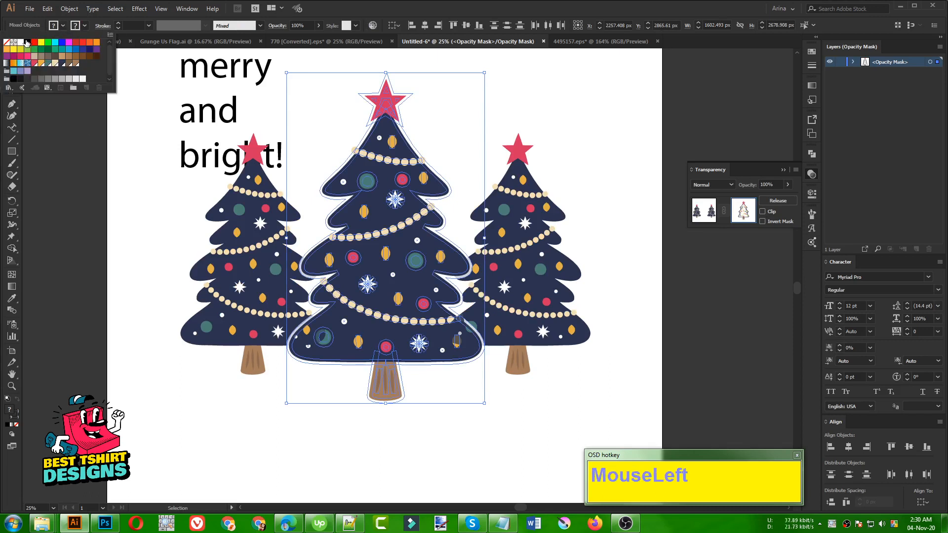
pyautogui.click(27, 42)
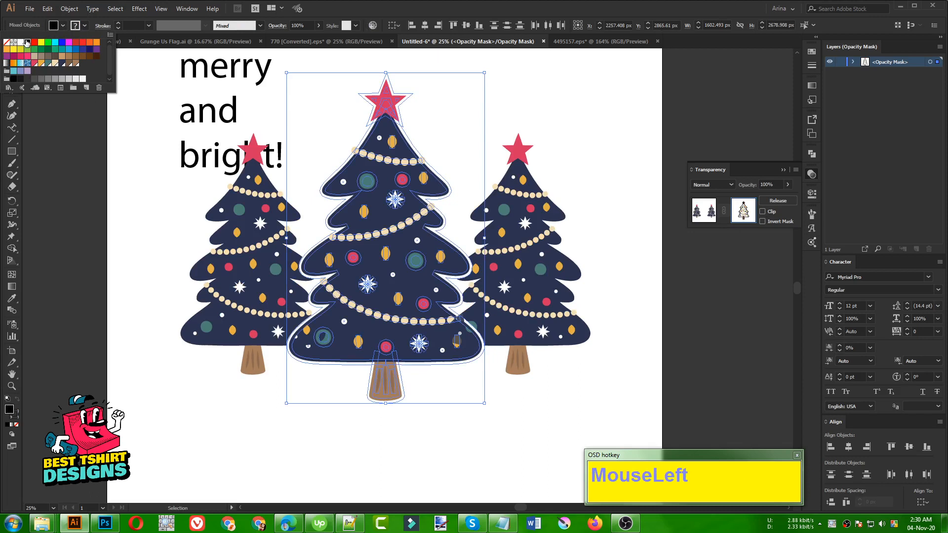
pyautogui.click(574, 379)
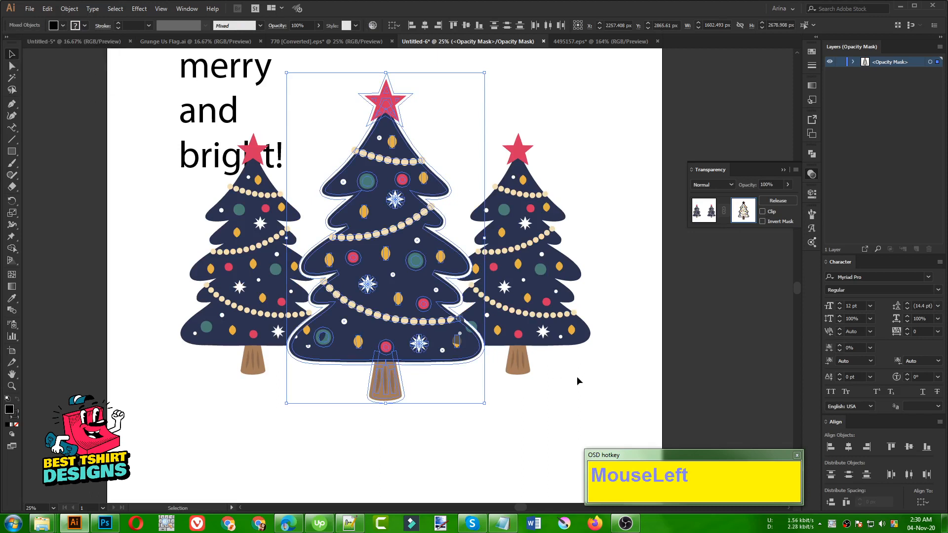
pyautogui.click(540, 405)
# Expand the appearance of all artwork in the opacity mask, including its fills and strokes.
pyautogui.scroll(3, 486, 349)
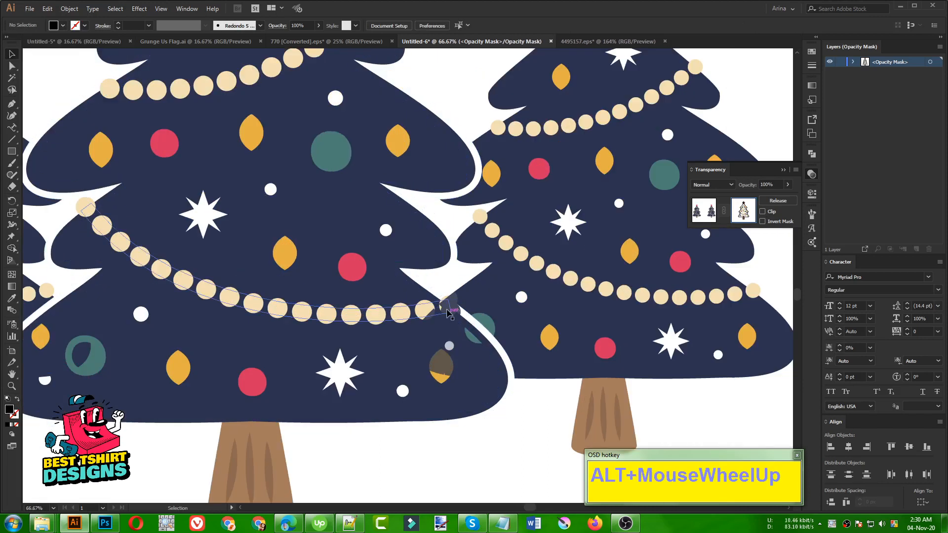
pyautogui.click(447, 309)
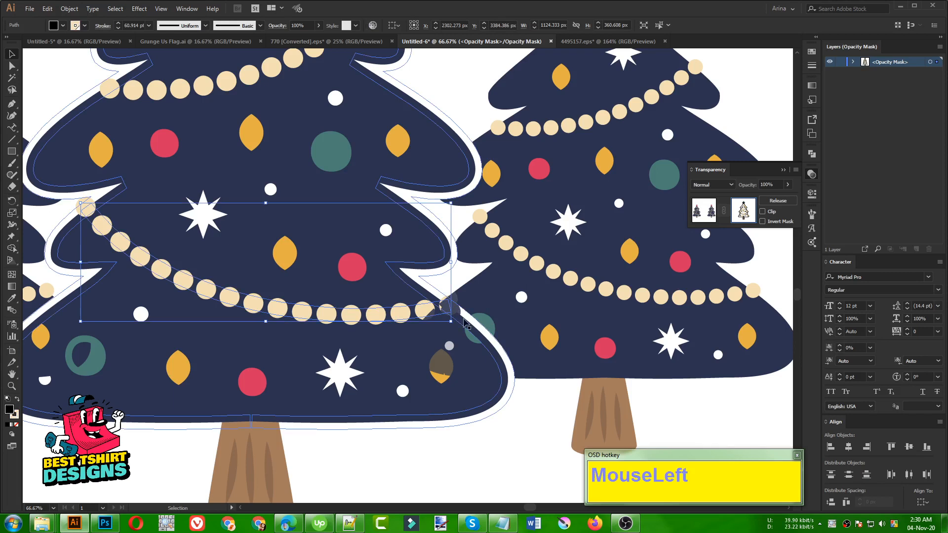
pyautogui.scroll(2, 465, 323)
pyautogui.click(470, 295)
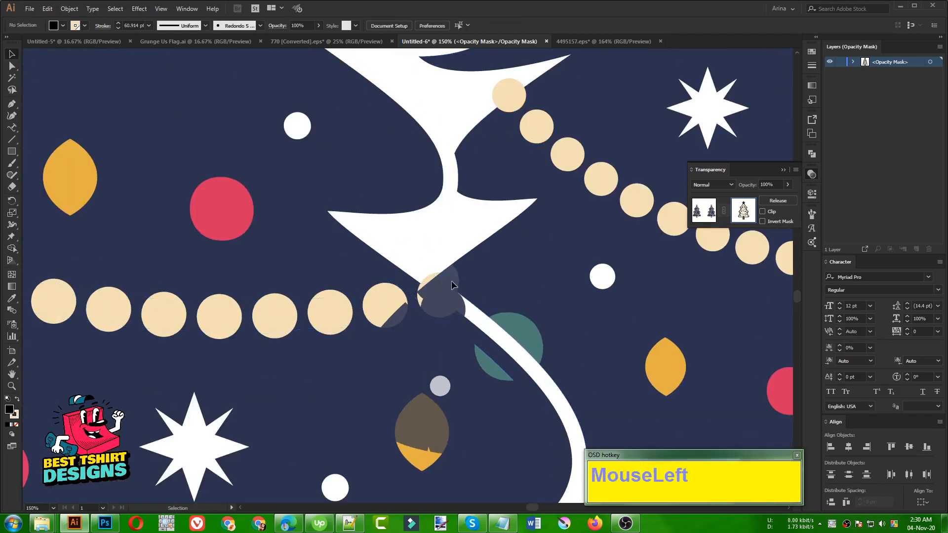
pyautogui.scroll(-5, 451, 285)
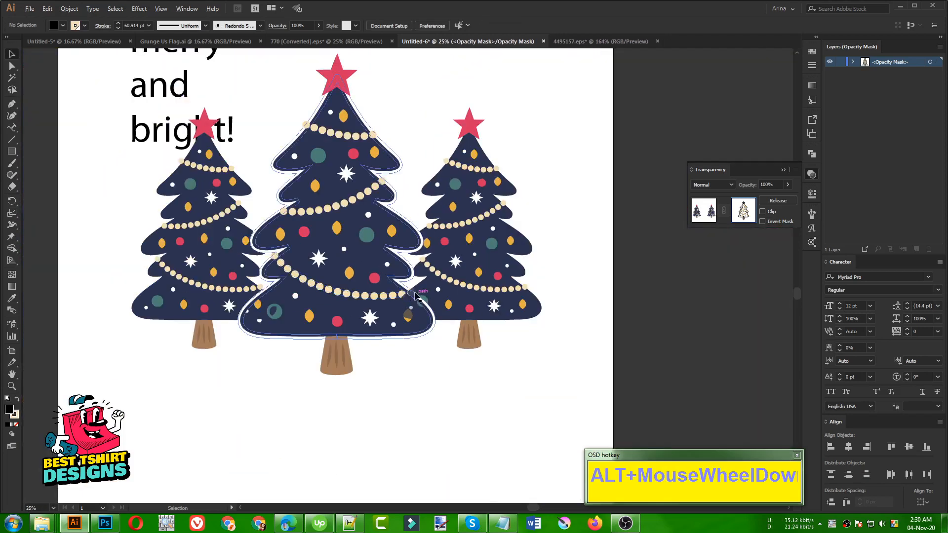
pyautogui.hotkey('ctrl', 'a')
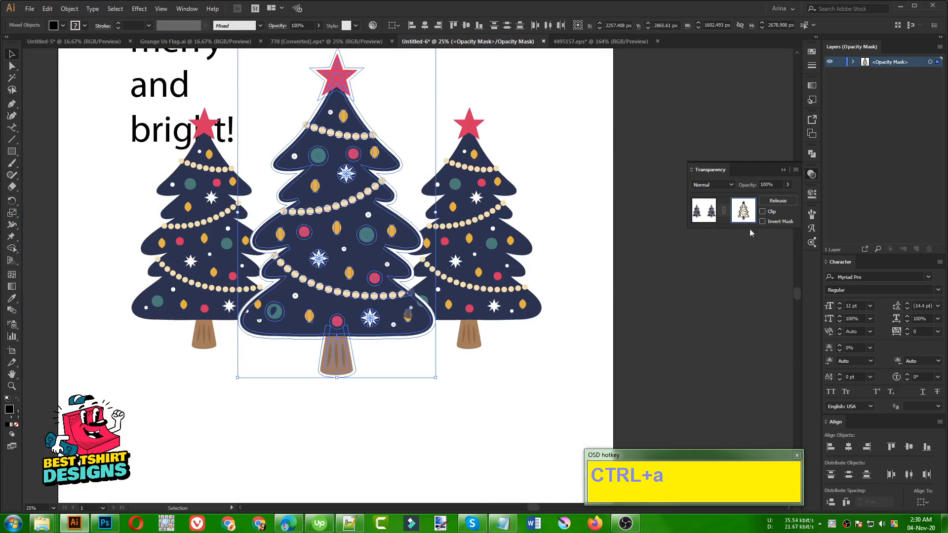
pyautogui.scroll(1, 299, 282)
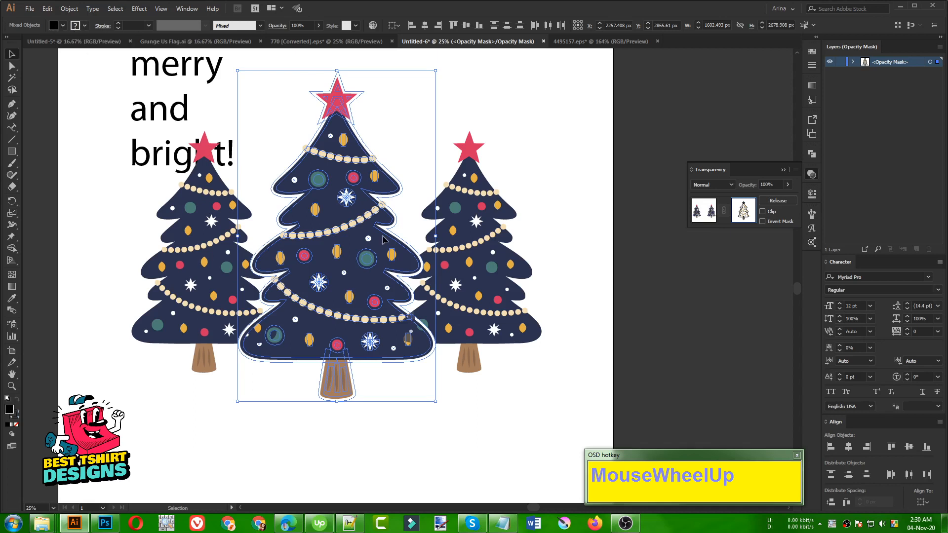
pyautogui.click(69, 8)
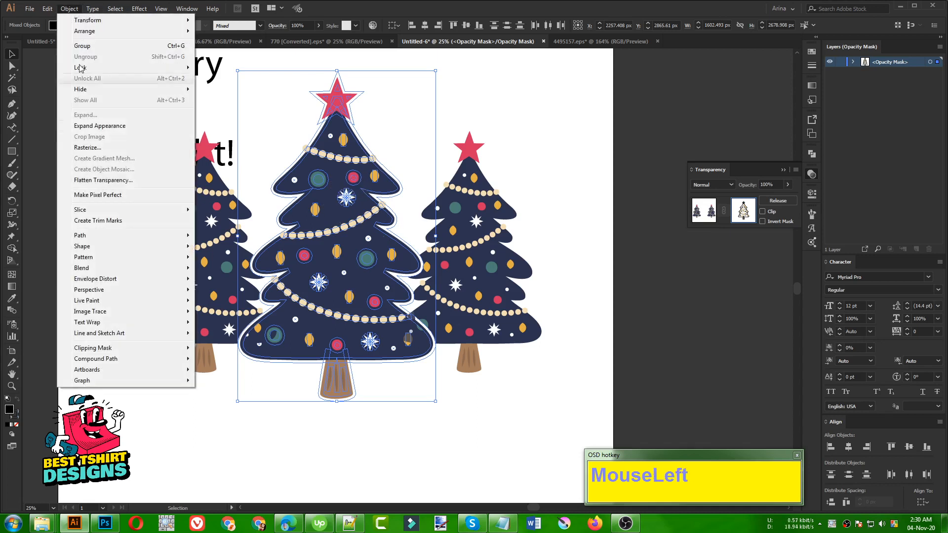
pyautogui.click(99, 126)
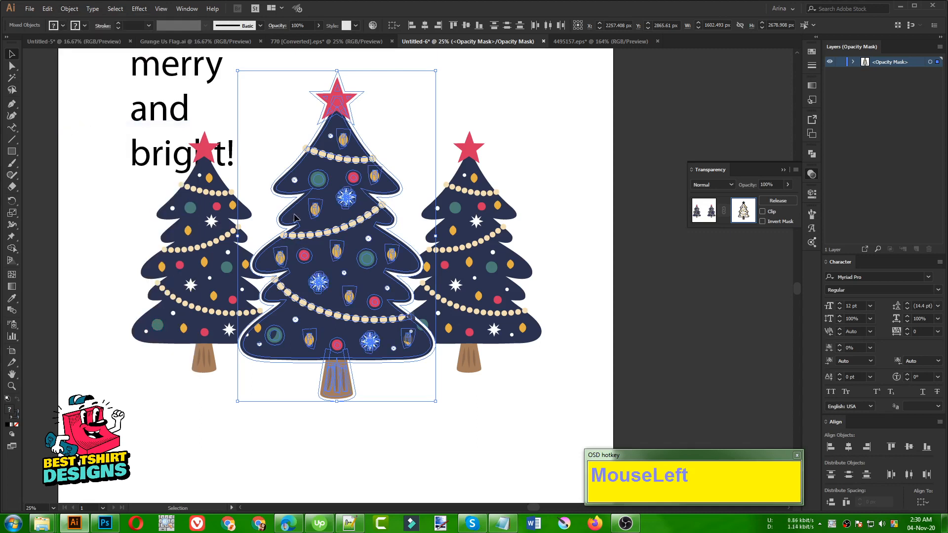
pyautogui.click(69, 9)
pyautogui.click(126, 116)
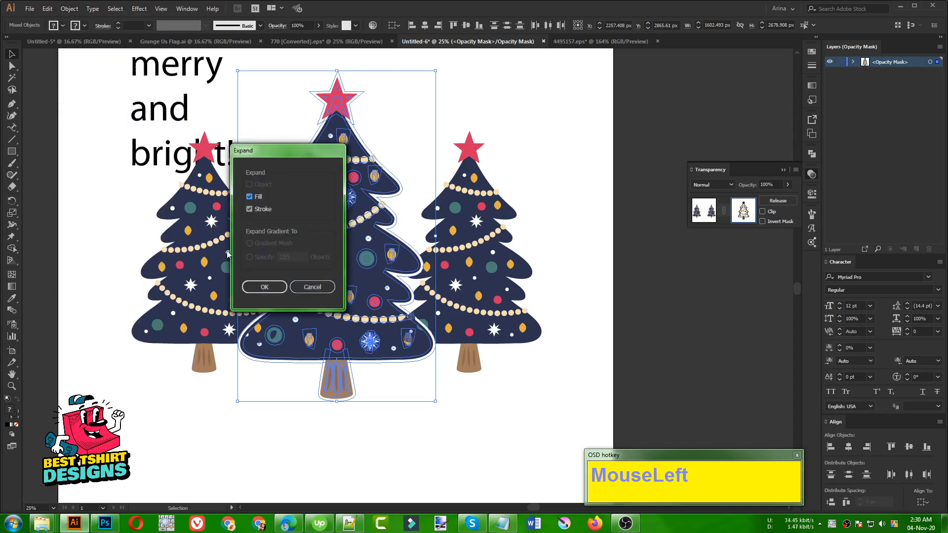
pyautogui.click(269, 288)
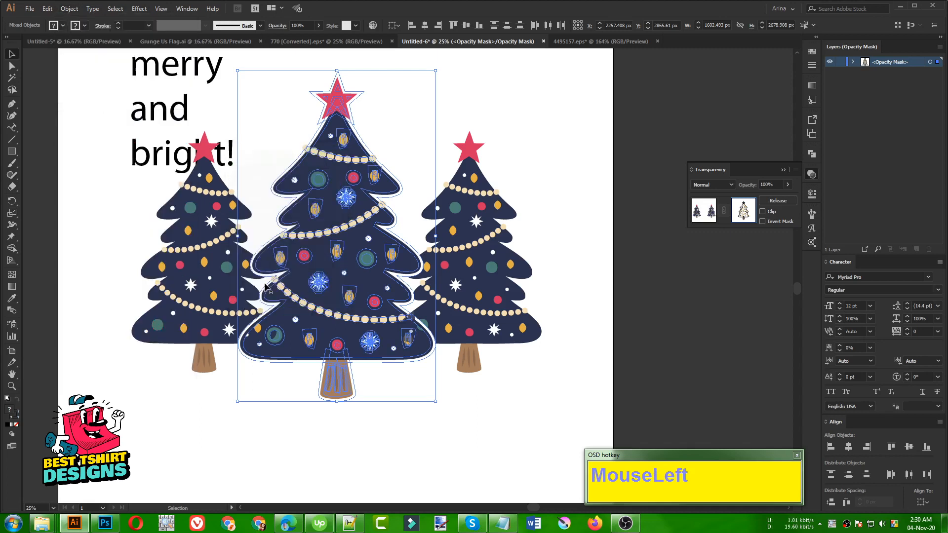
# Fill all the expanded mask artwork, including the garlands, with black.
pyautogui.click(63, 25)
pyautogui.click(28, 45)
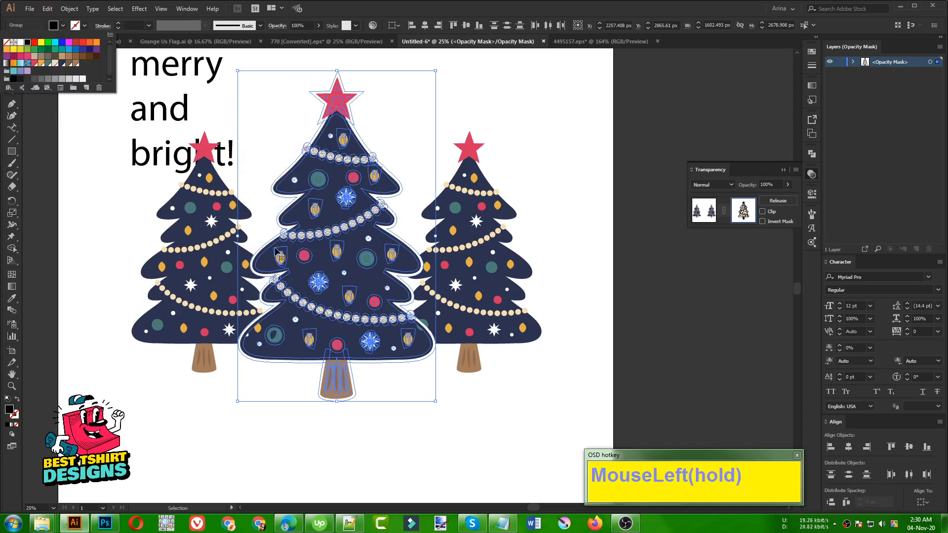
pyautogui.click(549, 370)
# Ungroup the middle tree's lower garland artwork inside the opacity mask twice to separate its circles.
pyautogui.keyDown('alt'); pyautogui.scroll(4, 422, 320); pyautogui.keyUp('alt')
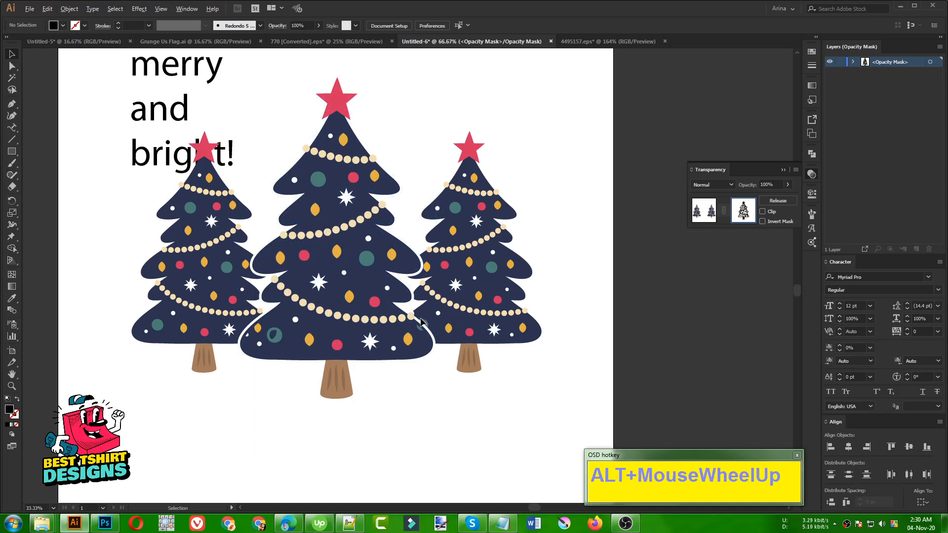
pyautogui.click(387, 299)
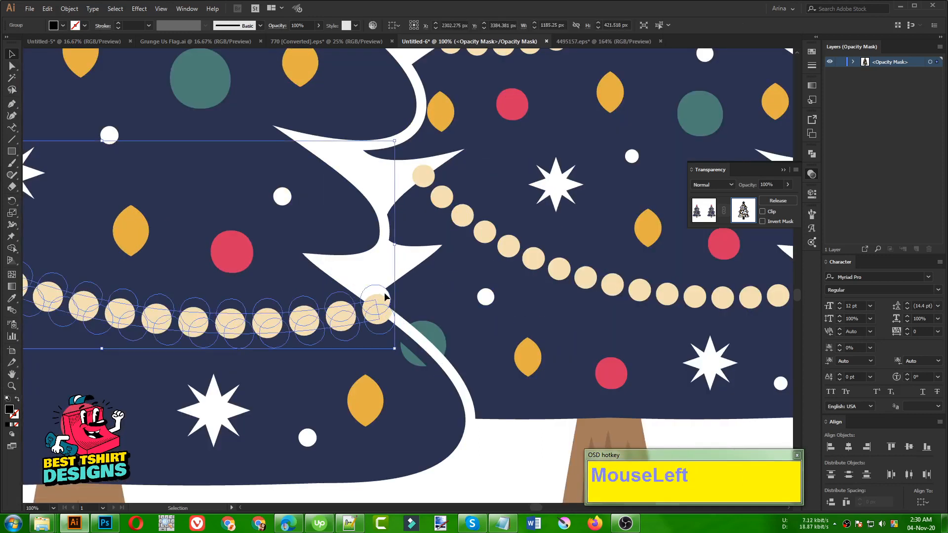
pyautogui.click(375, 286)
pyautogui.rightClick(377, 290)
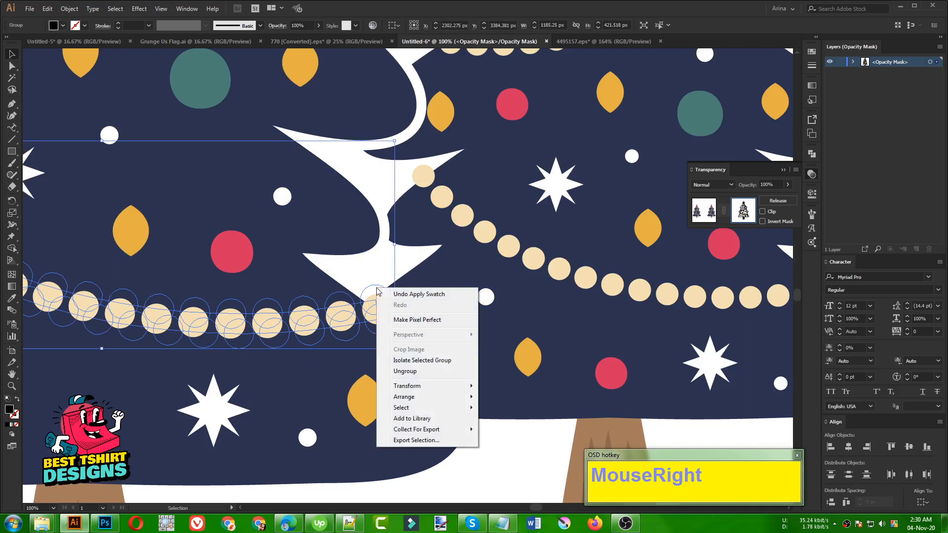
pyautogui.click(415, 372)
pyautogui.click(500, 456)
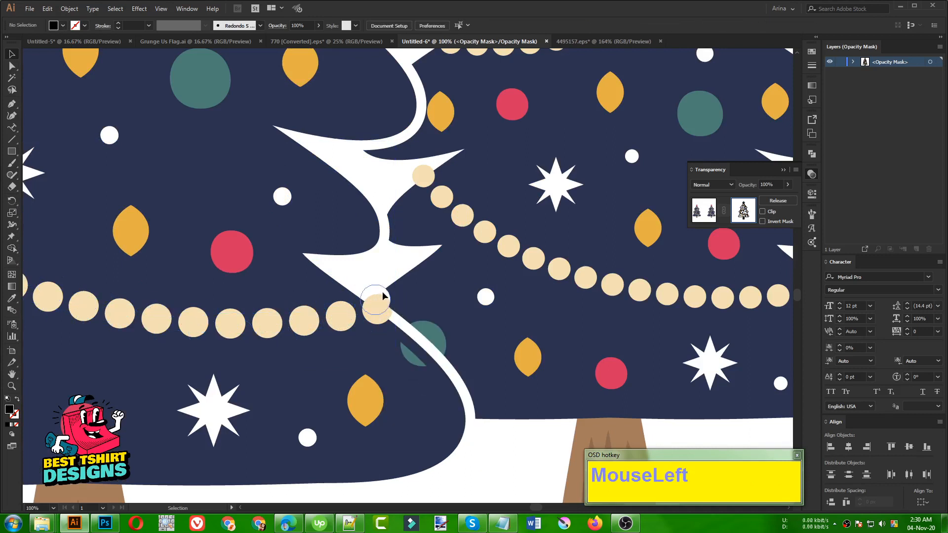
pyautogui.click(384, 297)
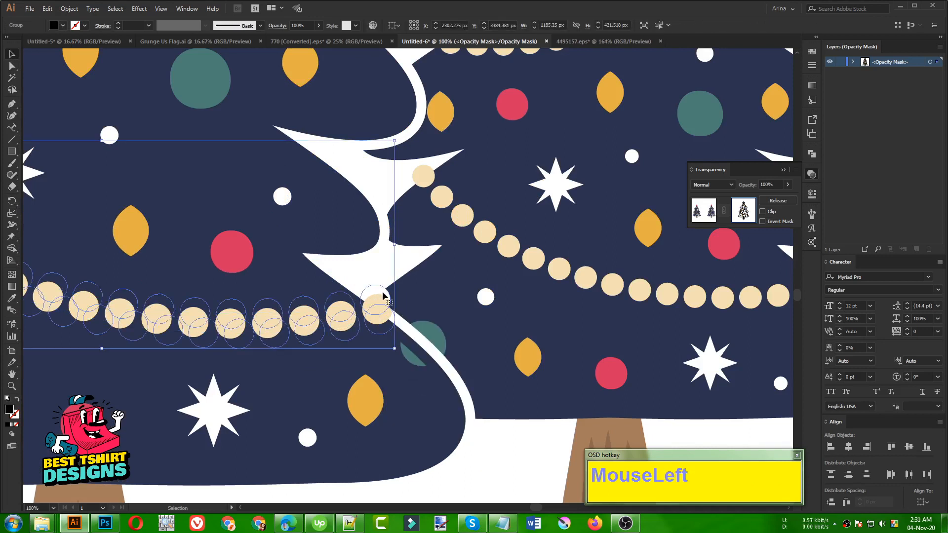
pyautogui.rightClick(383, 297)
pyautogui.click(412, 378)
pyautogui.click(548, 472)
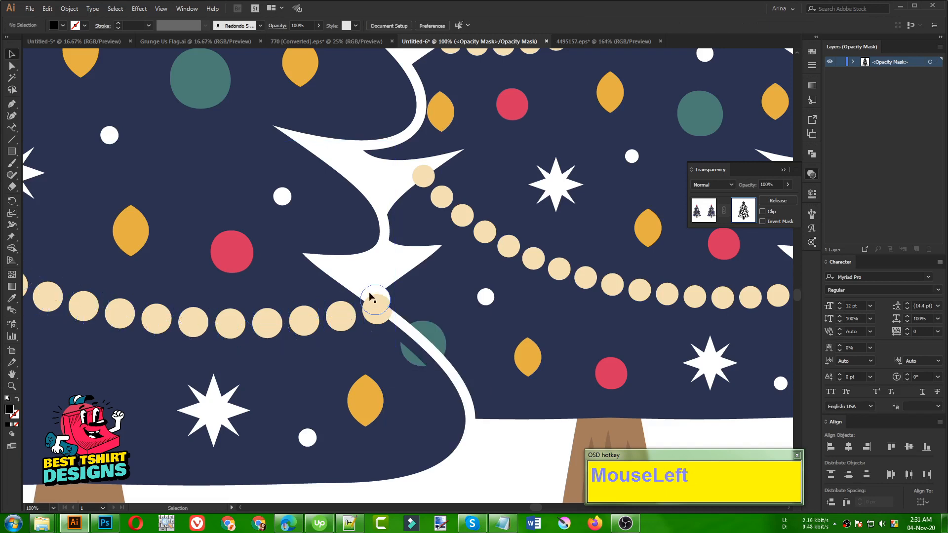
# Delete the offset circle around the end bead of the middle tree's lower garland from the opacity mask.
pyautogui.press('Delete')
pyautogui.click(373, 301)
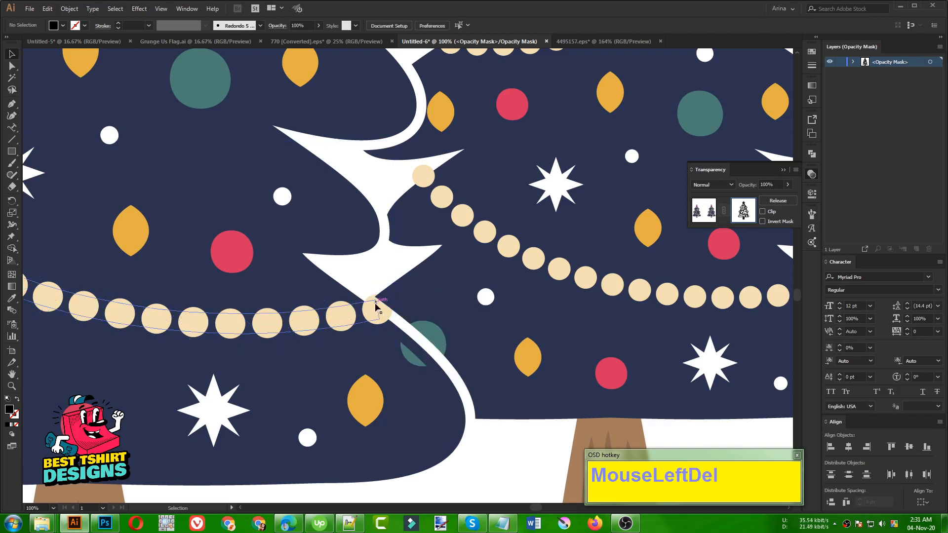
pyautogui.click(372, 302)
pyautogui.click(385, 311)
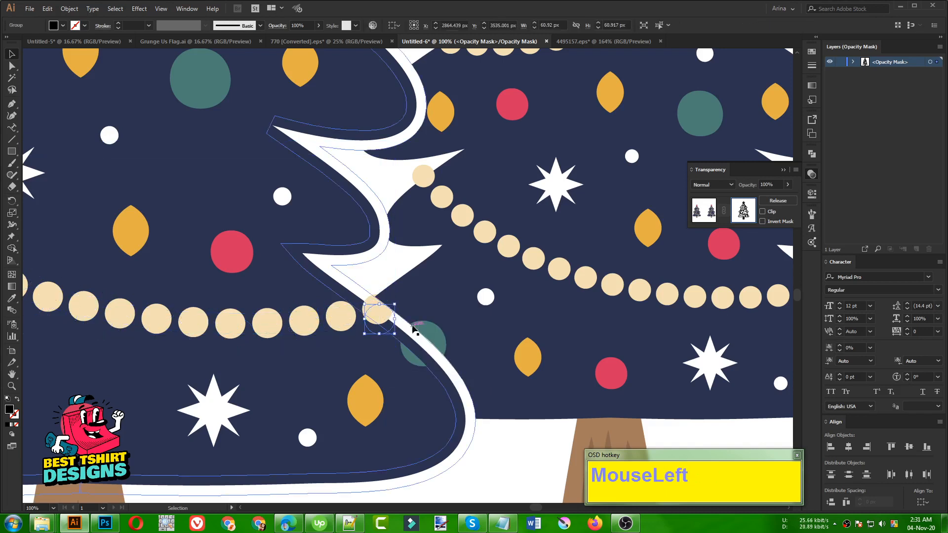
pyautogui.keyDown('alt'); pyautogui.scroll(-3, 384, 256); pyautogui.keyUp('alt')
pyautogui.click(443, 386)
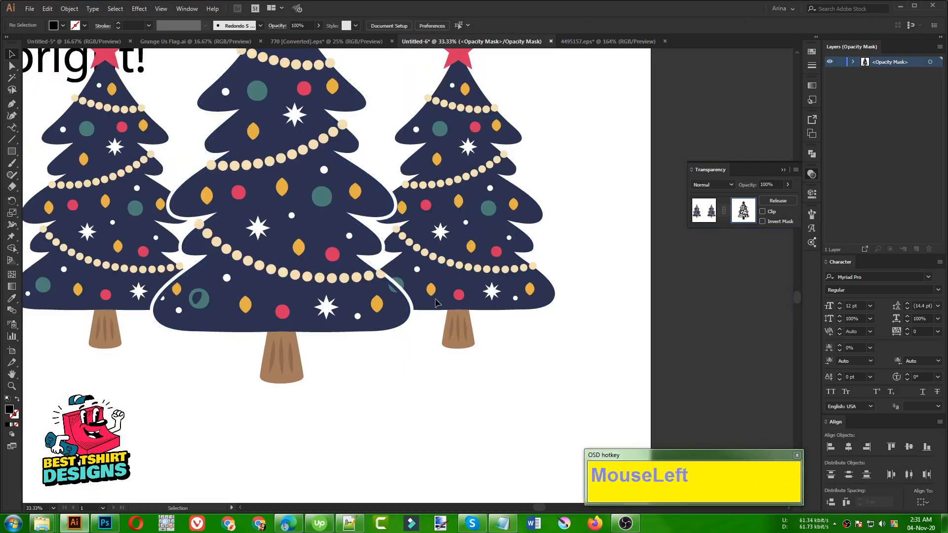
# Leave opacity mask editing and return to the main artwork with nothing selected.
pyautogui.keyDown('alt'); pyautogui.scroll(-1, 346, 295); pyautogui.keyUp('alt')
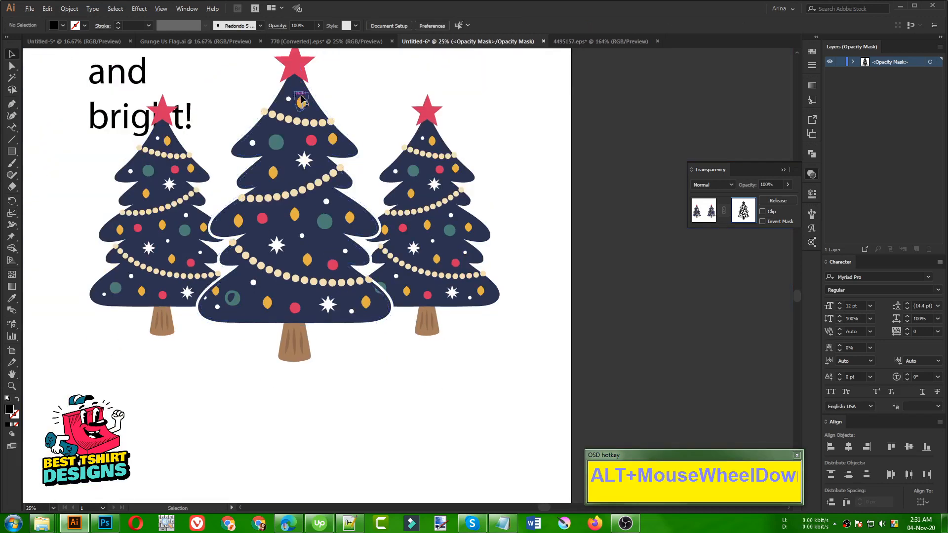
pyautogui.scroll(1, 339, 200)
pyautogui.click(704, 211)
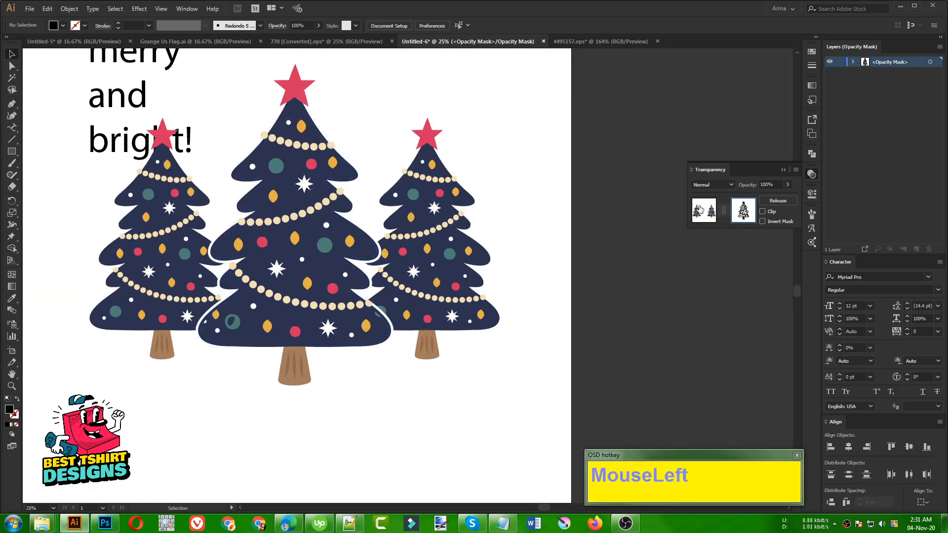
pyautogui.click(439, 381)
# Select the middle tree together with the masked outer trees and expand their fills and strokes.
pyautogui.click(307, 306)
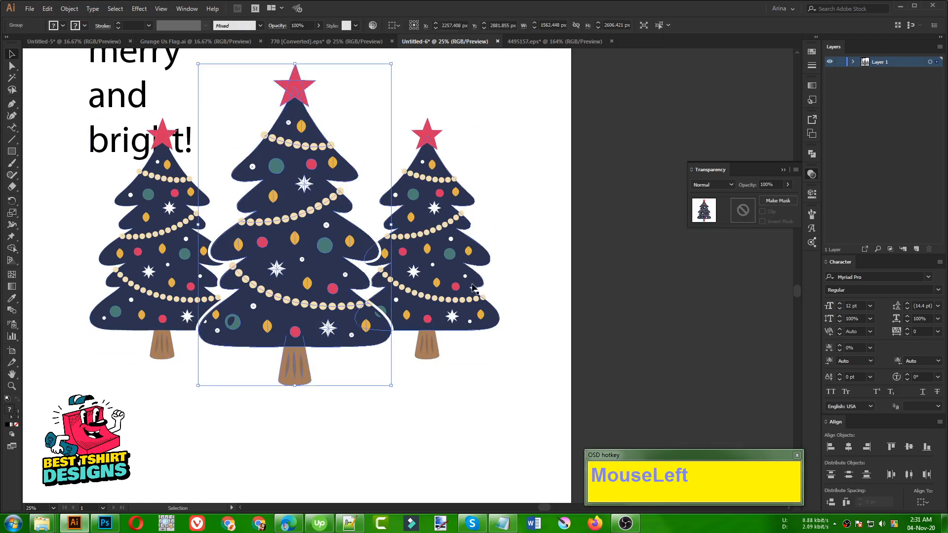
pyautogui.click(444, 273)
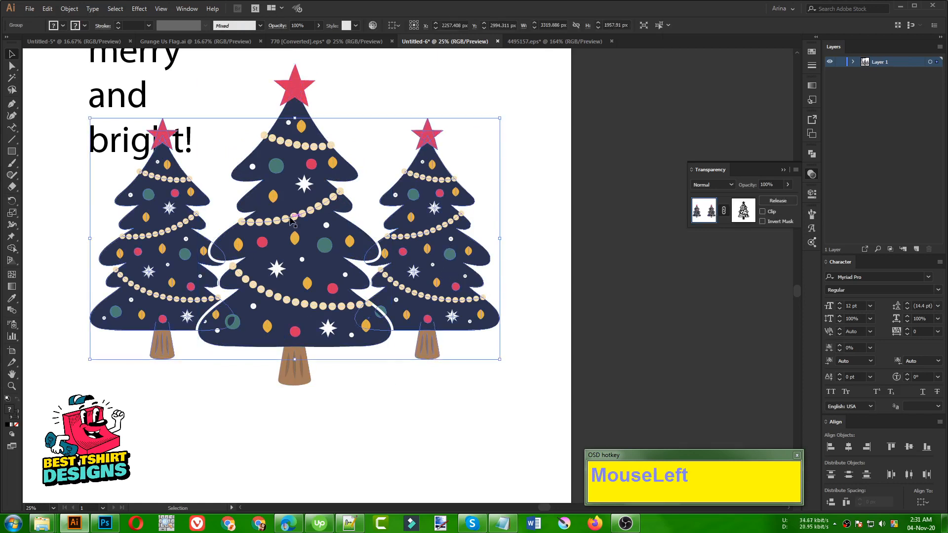
pyautogui.keyDown('shift'); pyautogui.click(344, 225); pyautogui.keyUp('shift')
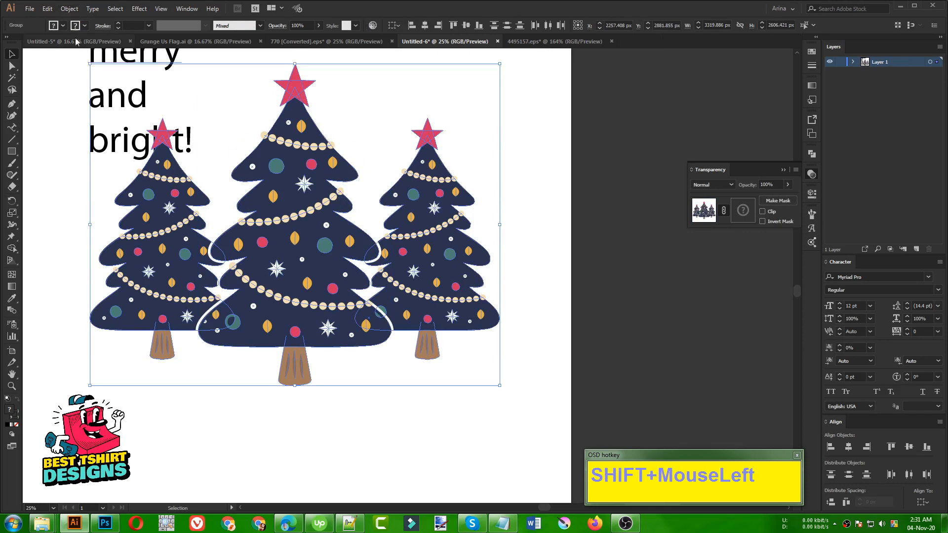
pyautogui.click(69, 8)
pyautogui.click(69, 8)
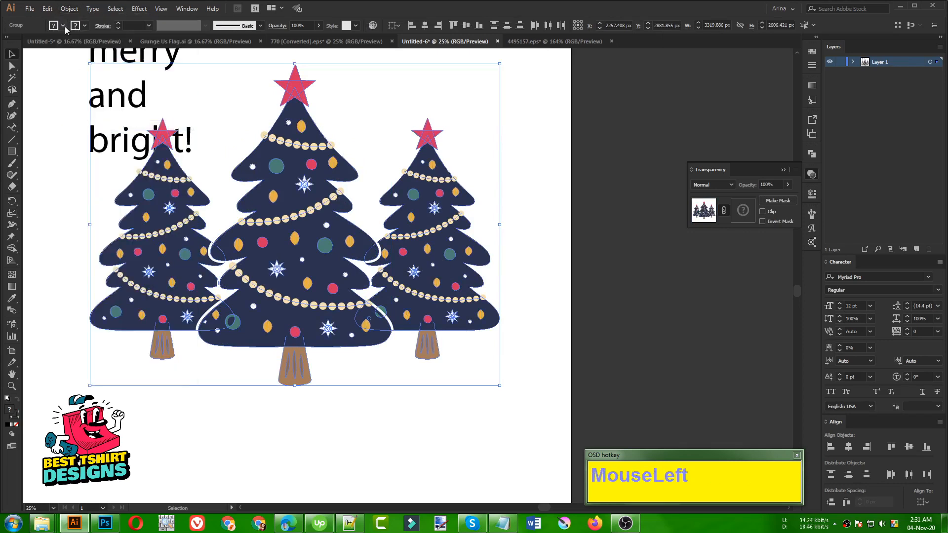
pyautogui.click(70, 9)
pyautogui.click(86, 115)
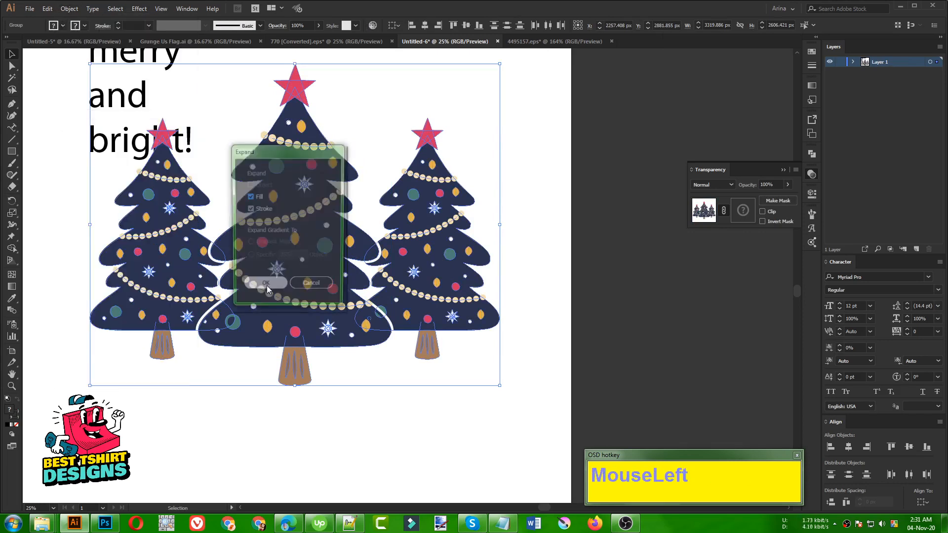
pyautogui.click(275, 289)
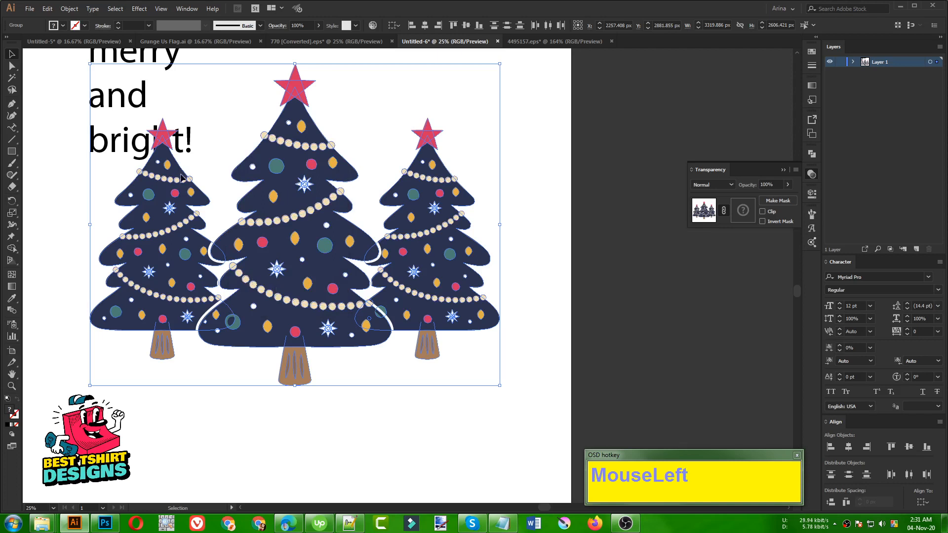
pyautogui.click(439, 409)
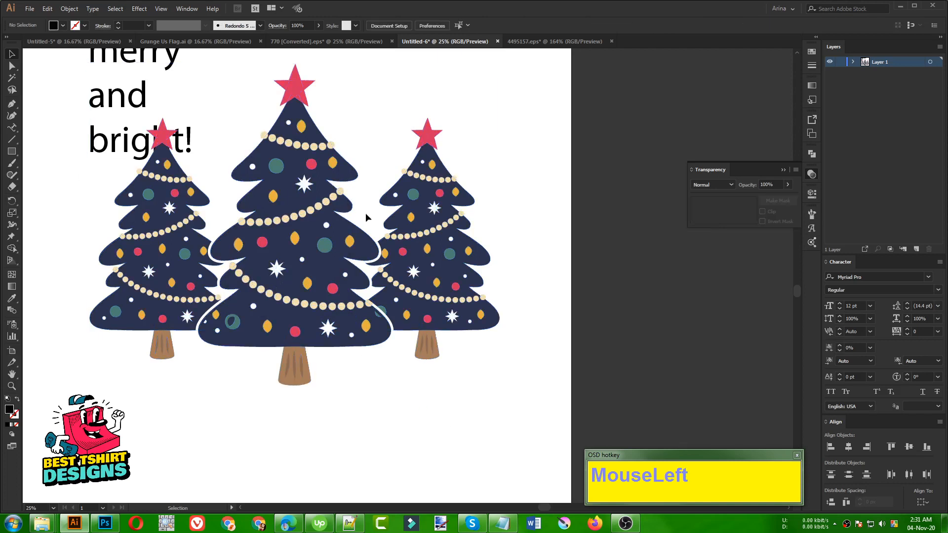
pyautogui.click(431, 227)
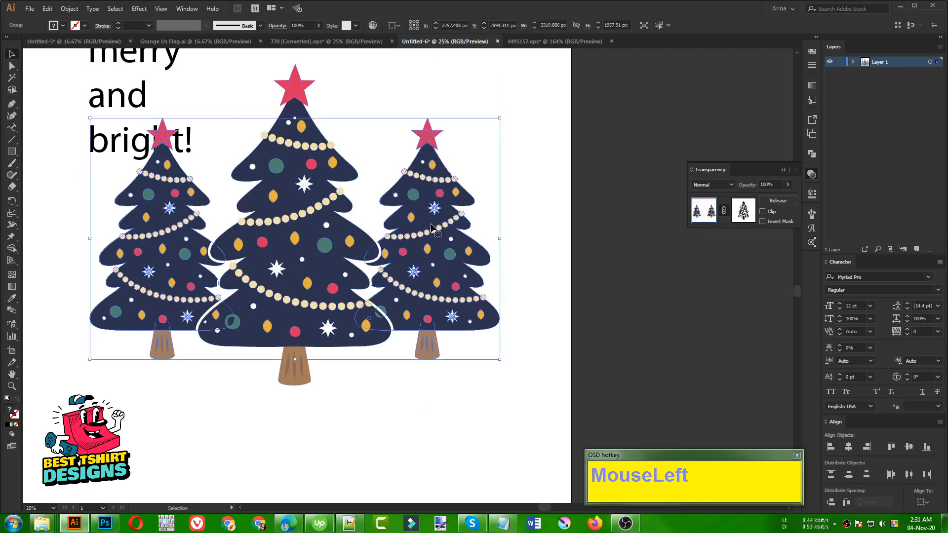
pyautogui.click(573, 260)
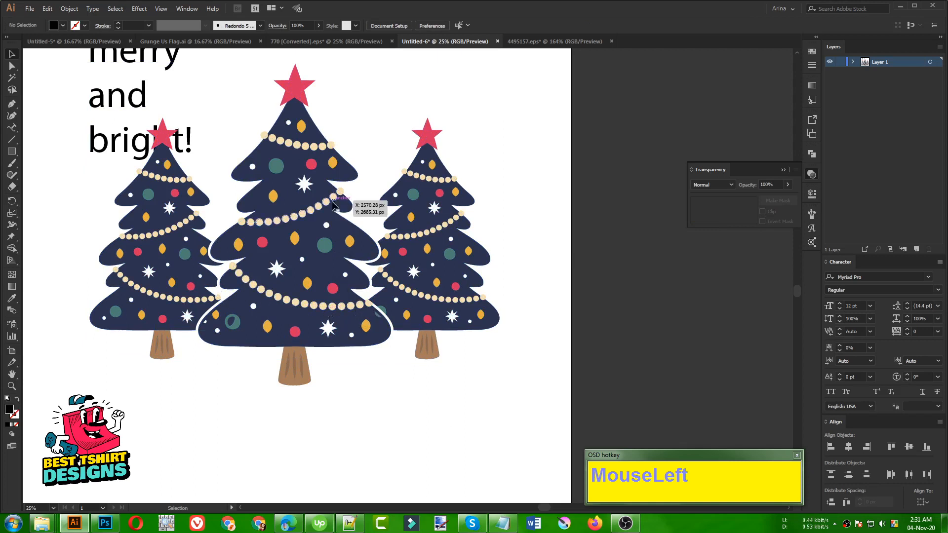
# Trim the garland end beads overhanging the middle tree's outline with the Shape Builder tool.
pyautogui.scroll(1, 329, 200)
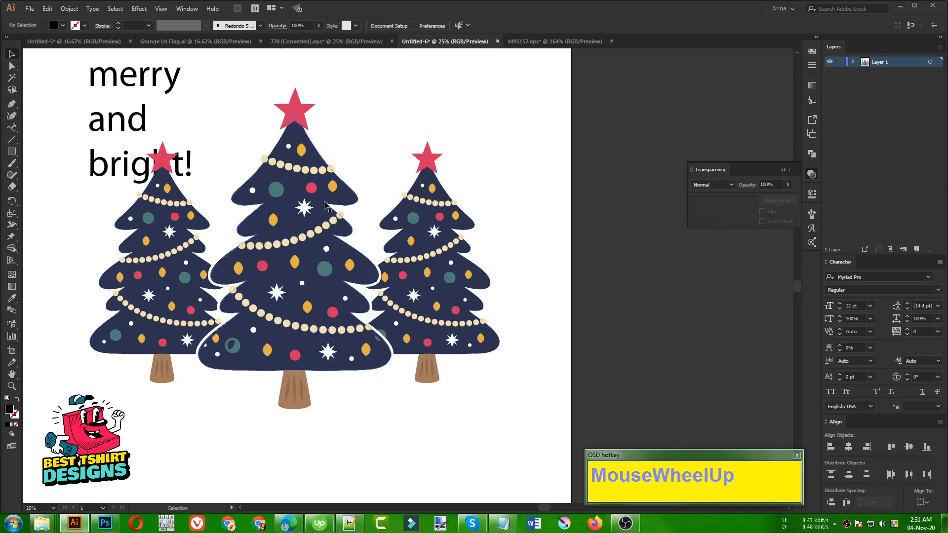
pyautogui.click(311, 187)
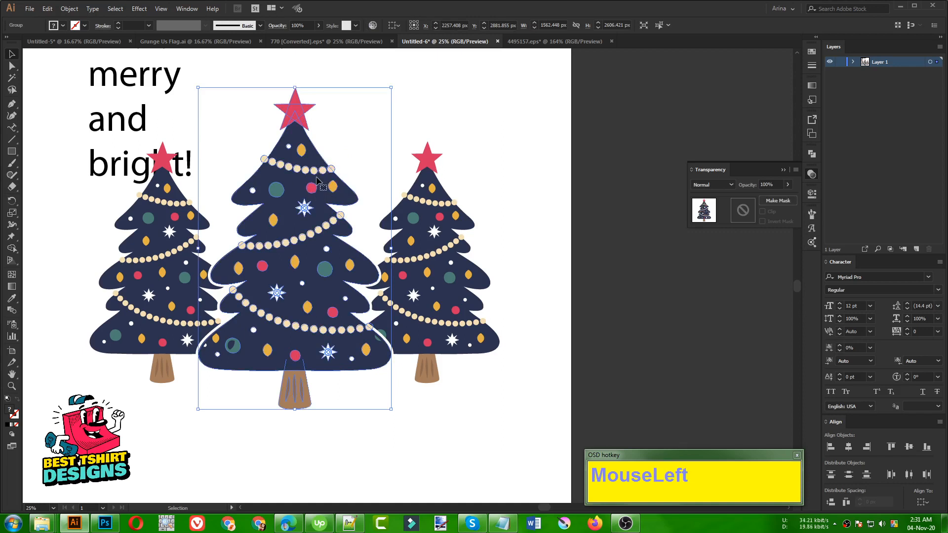
pyautogui.hotkey('shift', 'm')
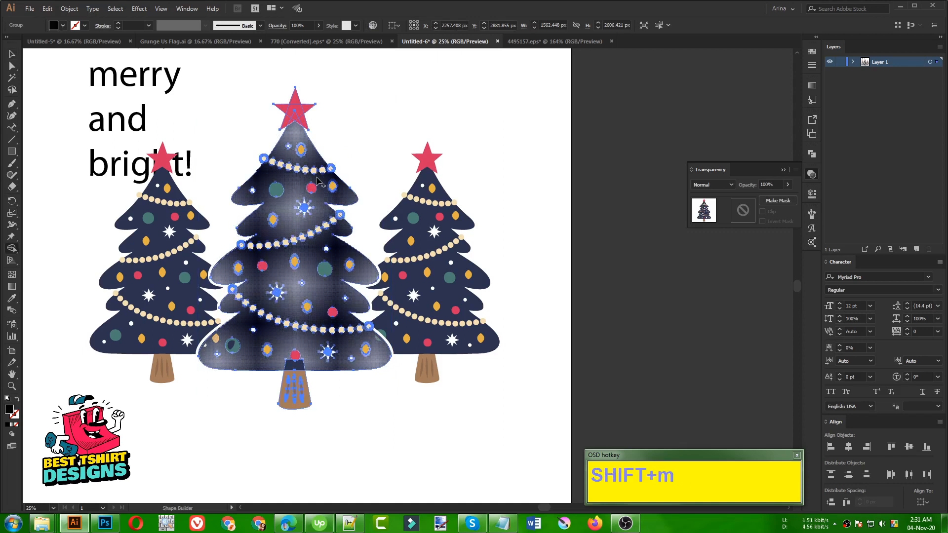
pyautogui.scroll(3, 317, 181)
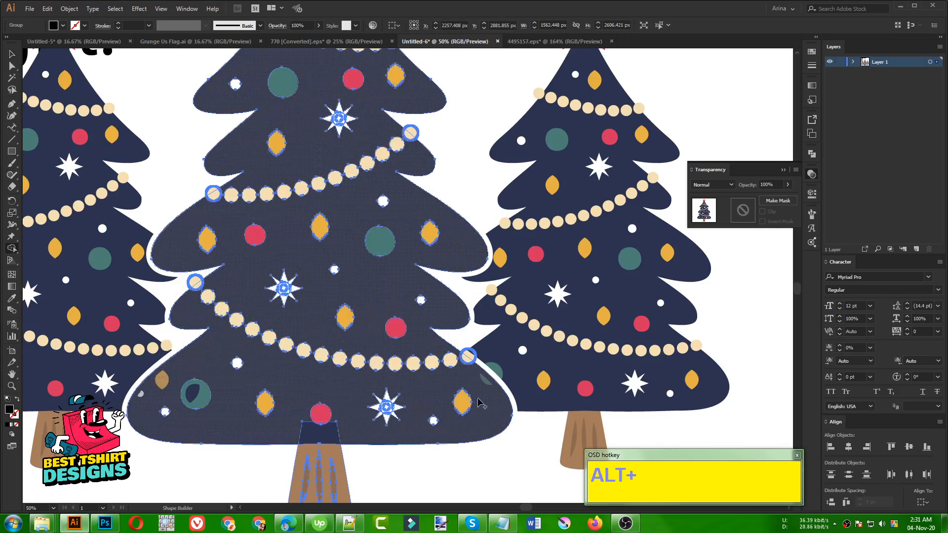
pyautogui.scroll(3, 393, 370)
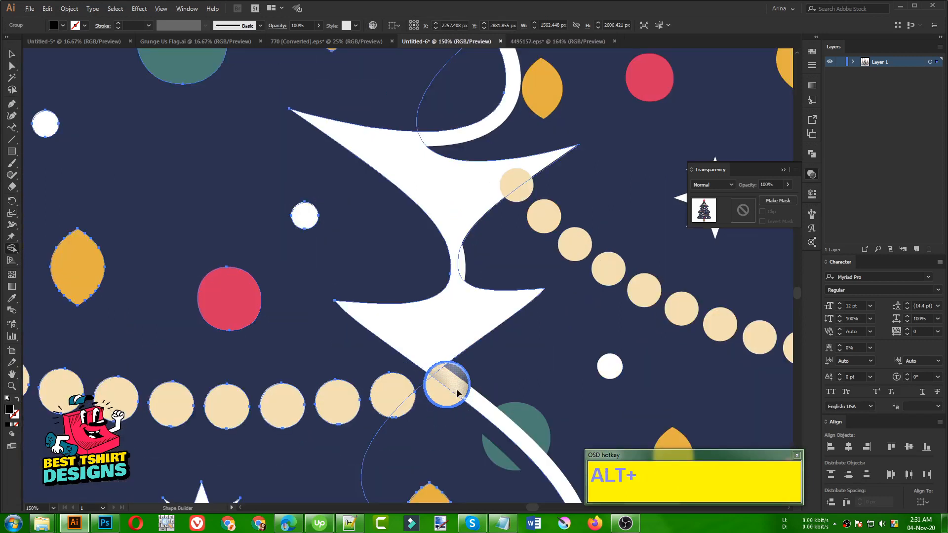
pyautogui.keyDown('alt'); pyautogui.click(458, 393); pyautogui.keyUp('alt')
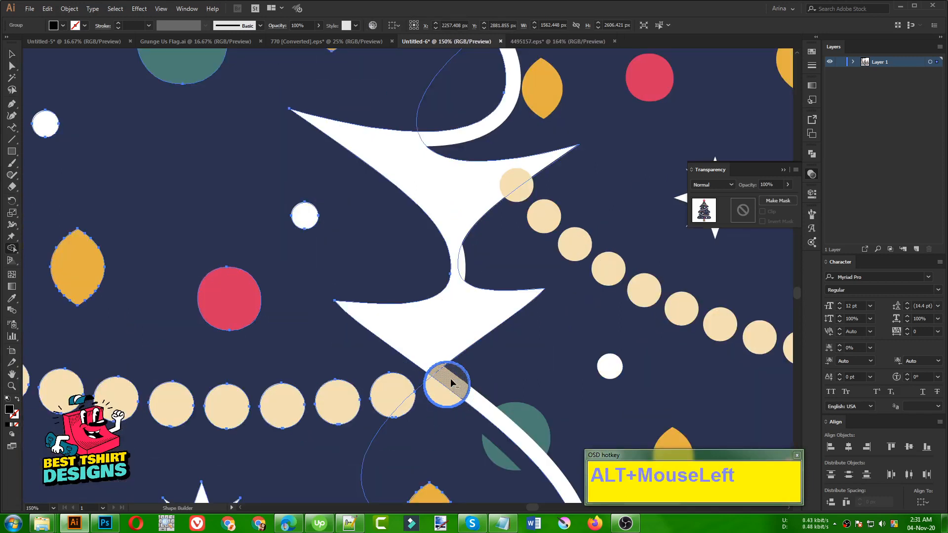
pyautogui.scroll(-2, 504, 347)
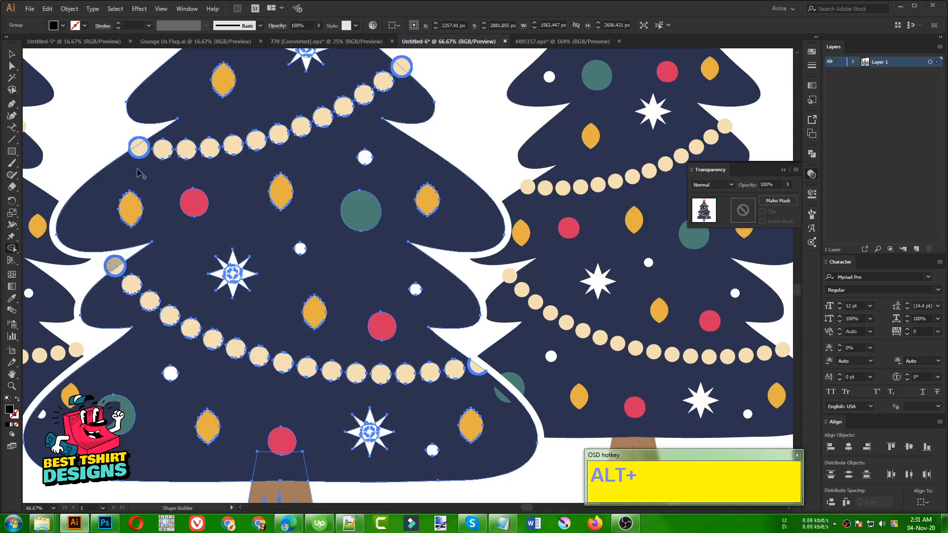
pyautogui.scroll(2, 346, 198)
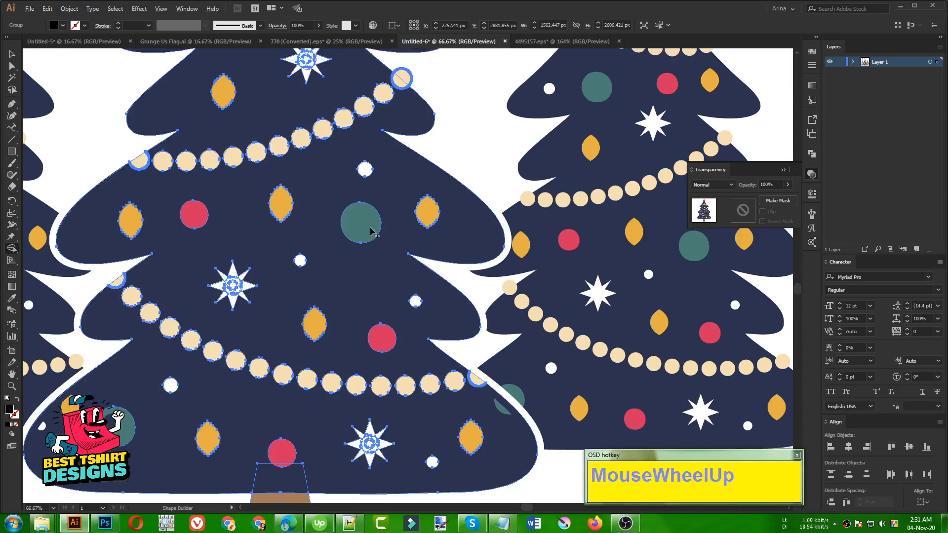
pyautogui.scroll(3, 405, 175)
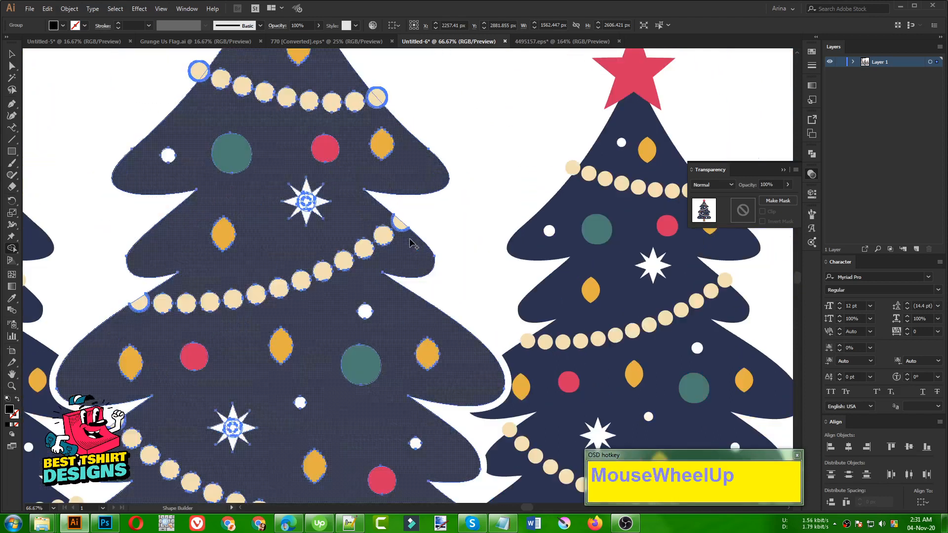
pyautogui.keyDown('alt'); pyautogui.click(380, 181); pyautogui.keyUp('alt')
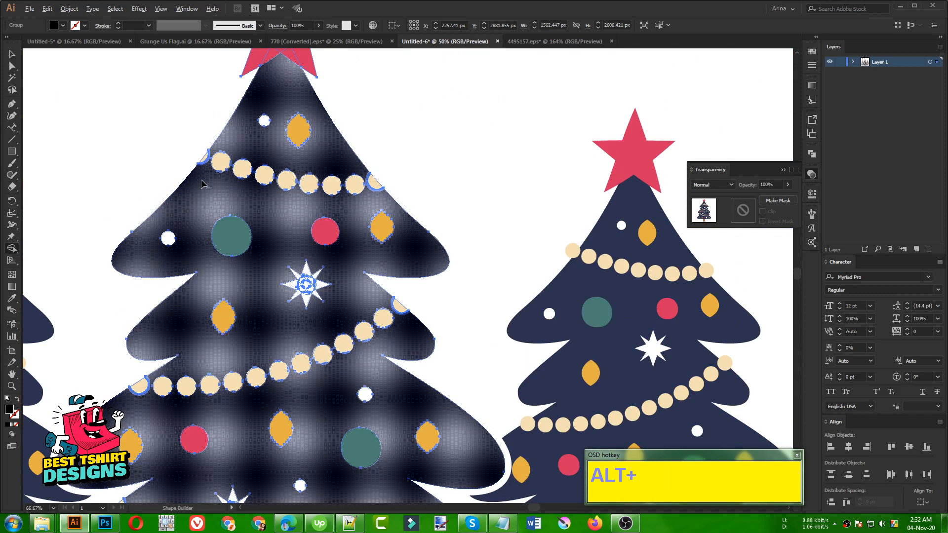
pyautogui.scroll(-4, 202, 170)
pyautogui.hotkey('alt', 'v')
pyautogui.click(387, 264)
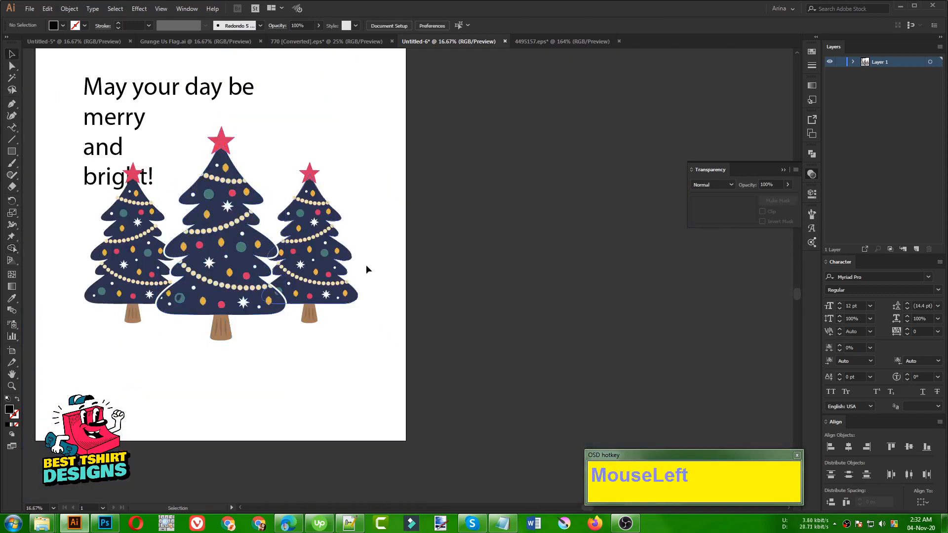
# Trim the garland end beads overhanging the right tree's outline with the Shape Builder tool and clear the selection.
pyautogui.click(335, 232)
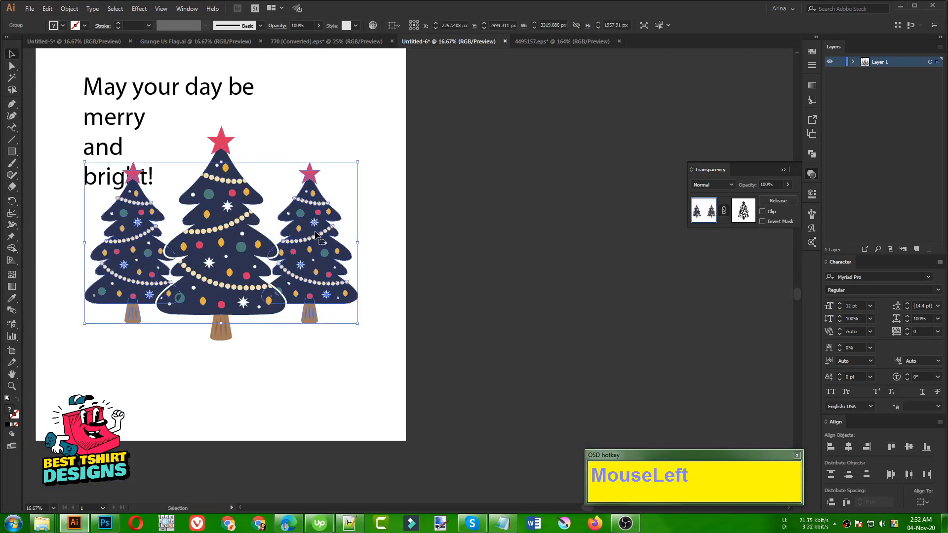
pyautogui.hotkey('shift', 'm')
pyautogui.scroll(5, 341, 201)
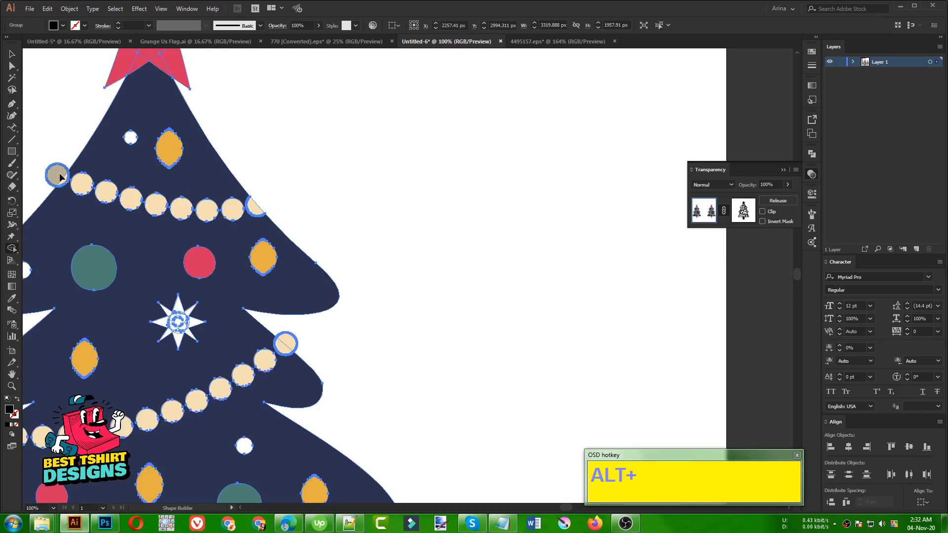
pyautogui.keyDown('alt'); pyautogui.click(283, 341); pyautogui.keyUp('alt')
pyautogui.scroll(-1, 520, 296)
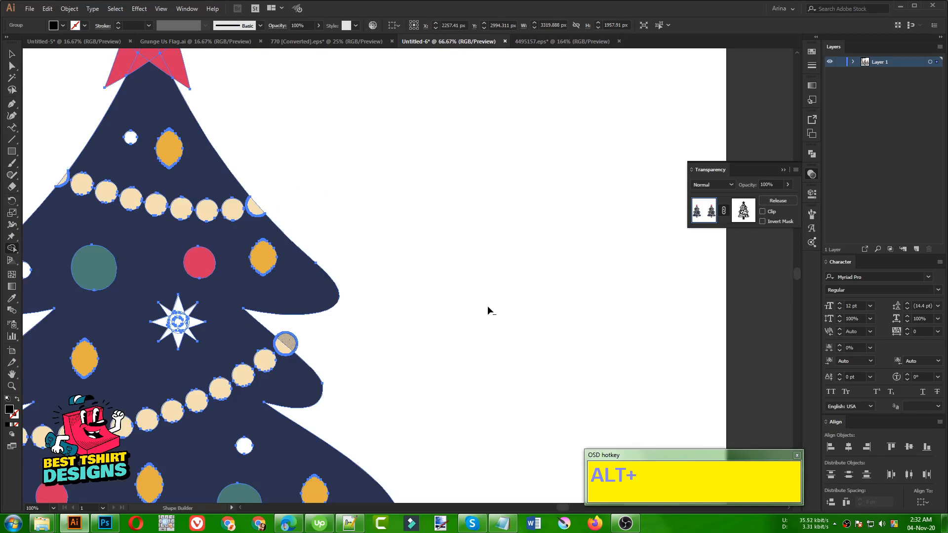
pyautogui.keyDown('alt'); pyautogui.click(166, 389); pyautogui.keyUp('alt')
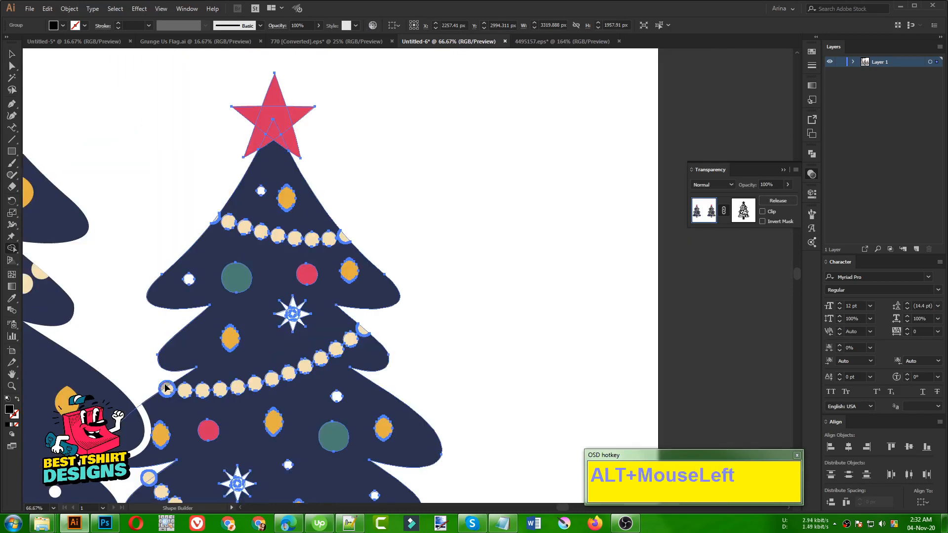
pyautogui.scroll(-2, 296, 336)
pyautogui.keyDown('alt'); pyautogui.scroll(3, 155, 415); pyautogui.keyUp('alt')
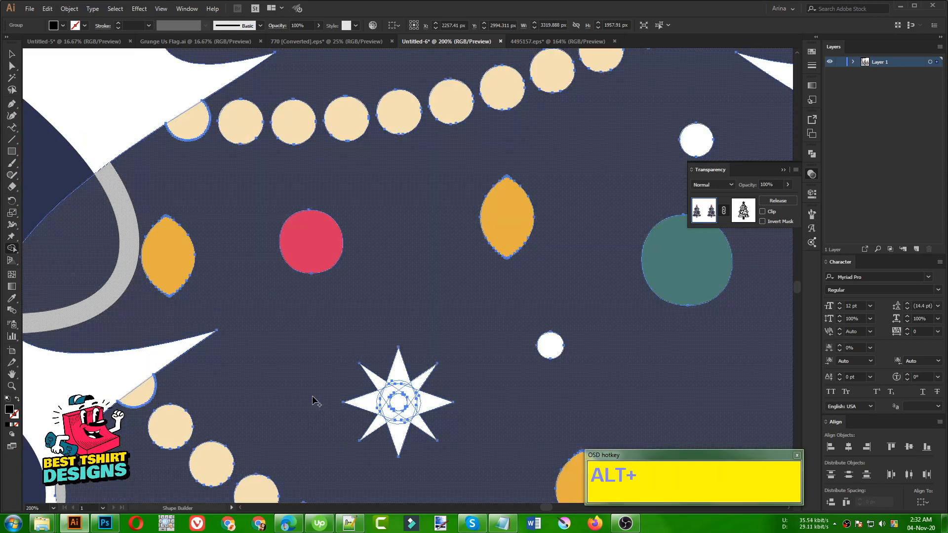
pyautogui.press('F10')
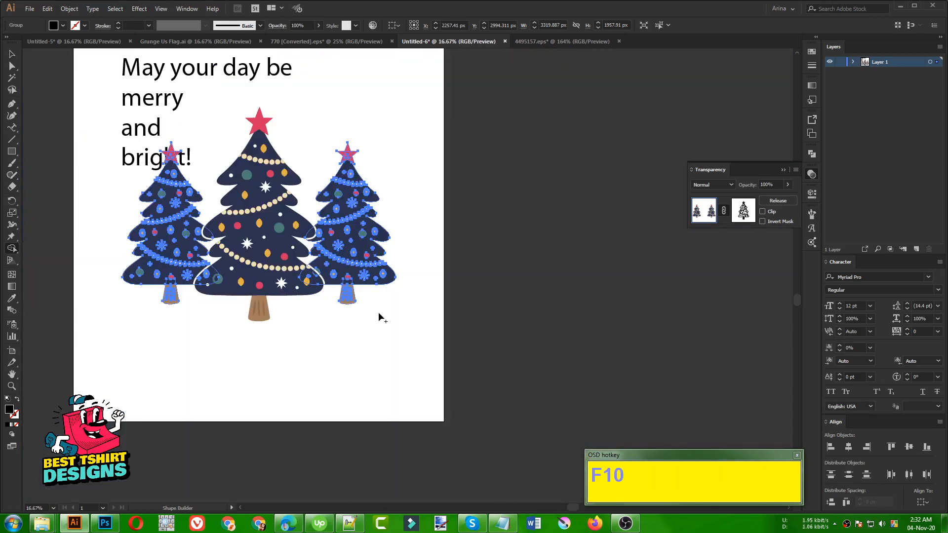
pyautogui.press('v')
pyautogui.click(524, 241)
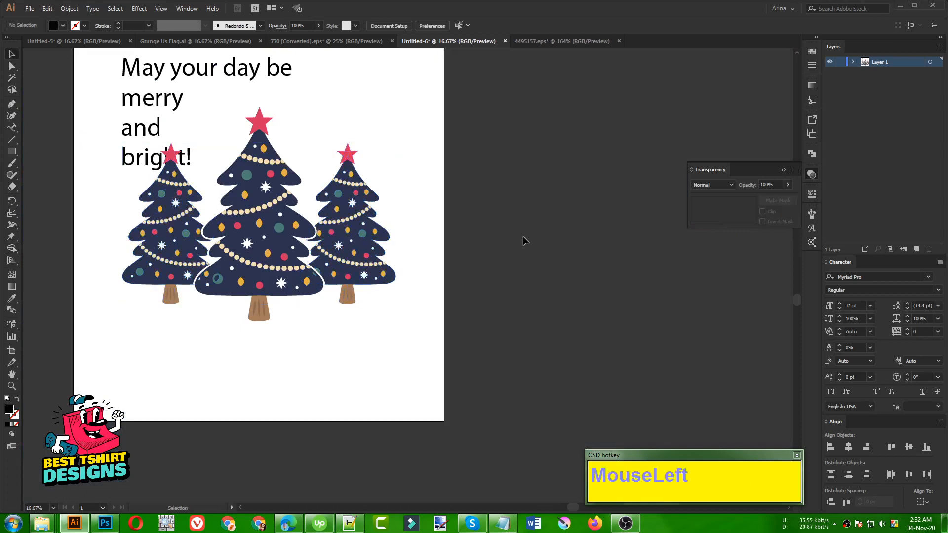
# Isolate the outer trees' group, unite the left tree's shapes into one silhouette with Pathfinder, and fill it black.
pyautogui.keyDown('alt'); pyautogui.scroll(1, 151, 202); pyautogui.keyUp('alt')
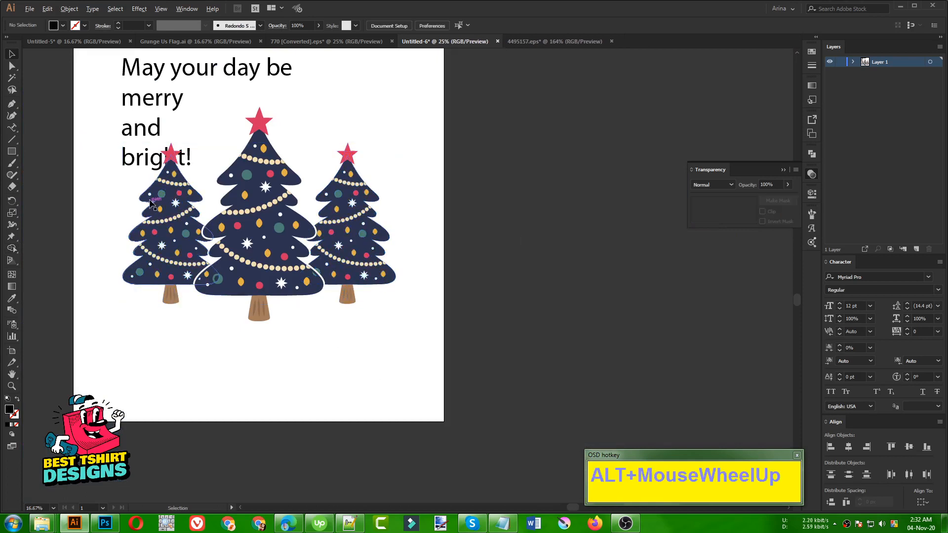
pyautogui.doubleClick(187, 227)
pyautogui.click(187, 227)
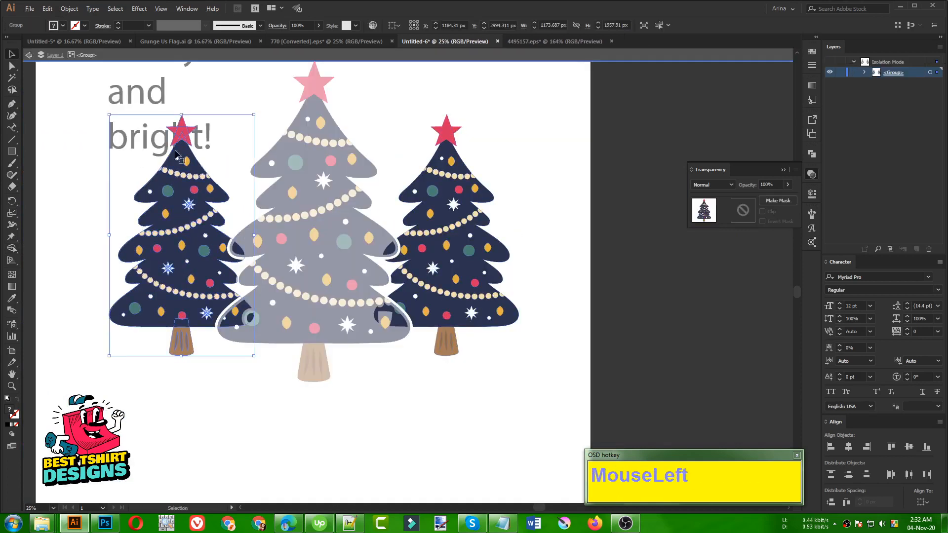
pyautogui.click(811, 154)
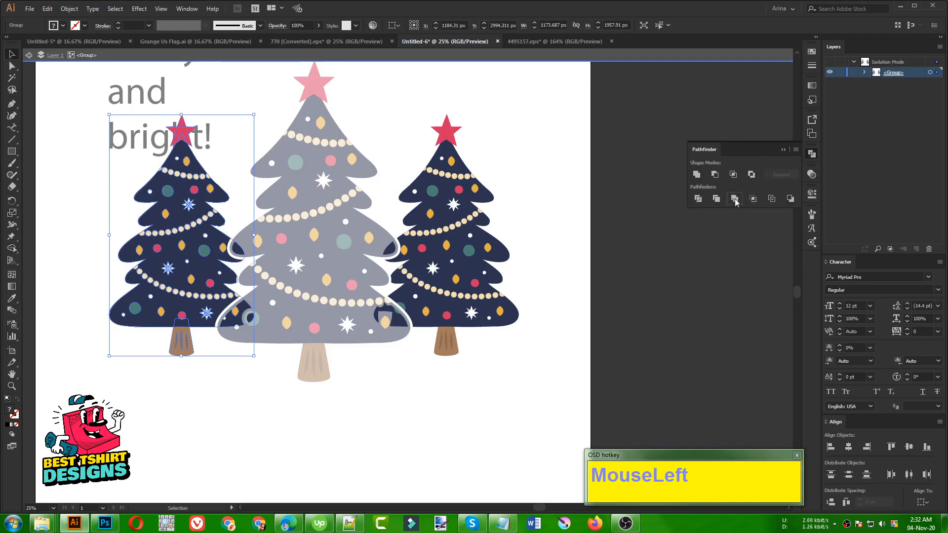
pyautogui.click(736, 200)
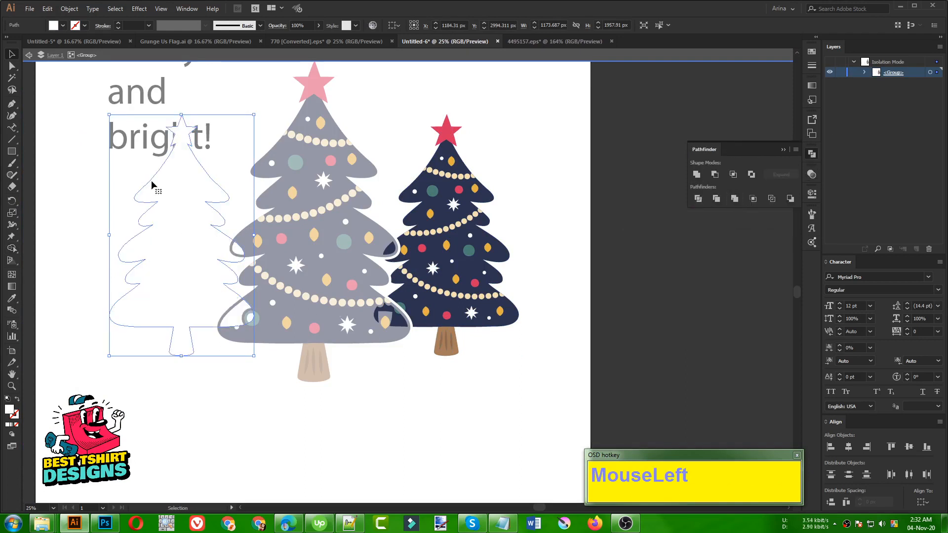
pyautogui.click(64, 25)
pyautogui.click(29, 42)
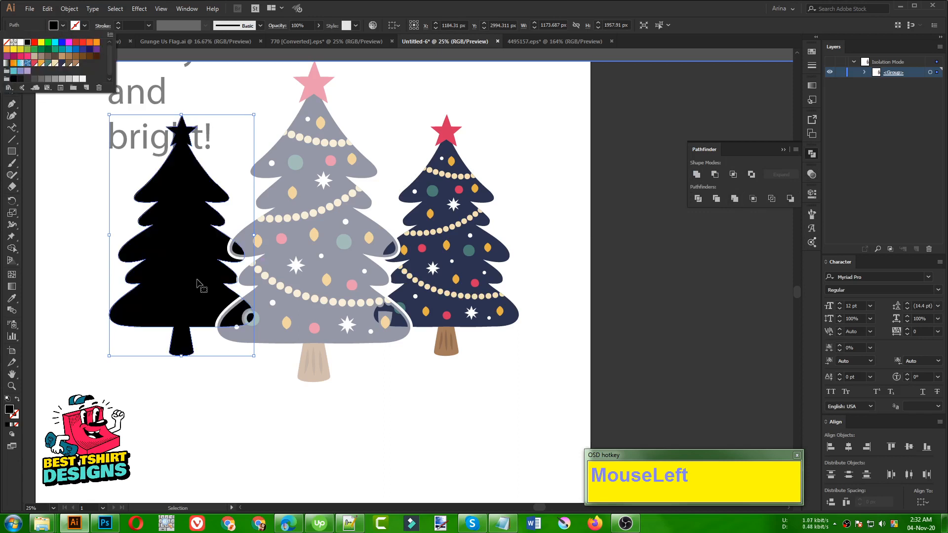
pyautogui.click(366, 403)
pyautogui.click(350, 411)
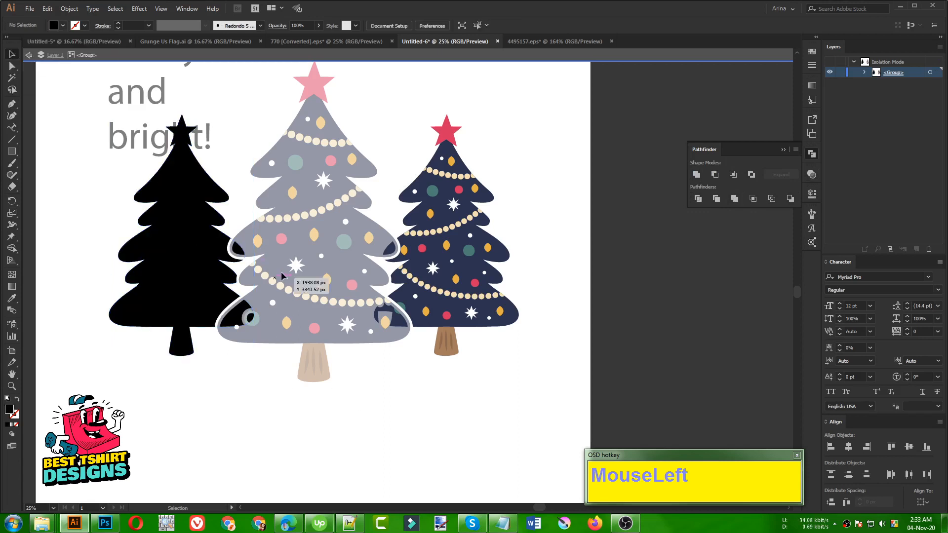
# Unite the right tree's shapes into one black-filled silhouette with Pathfinder and exit isolation mode.
pyautogui.doubleClick(436, 410)
pyautogui.doubleClick(449, 314)
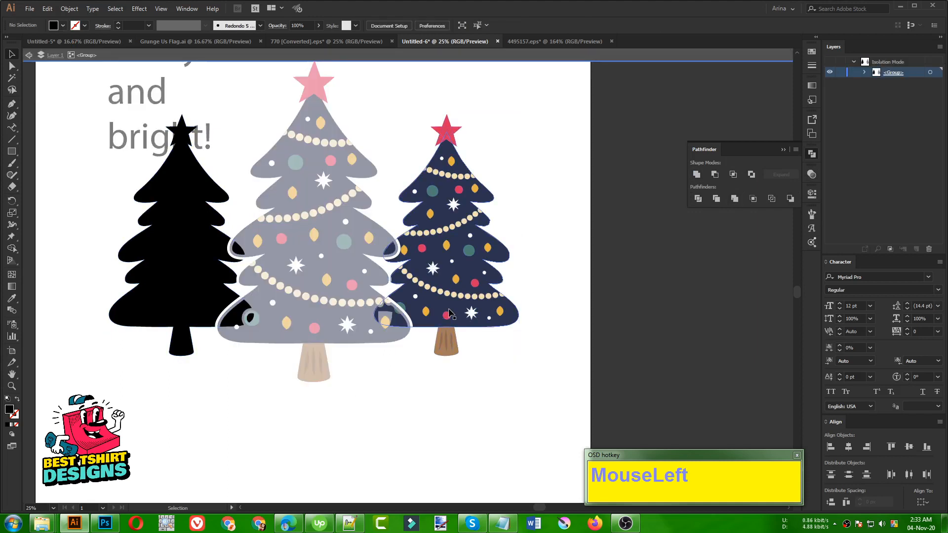
pyautogui.click(449, 314)
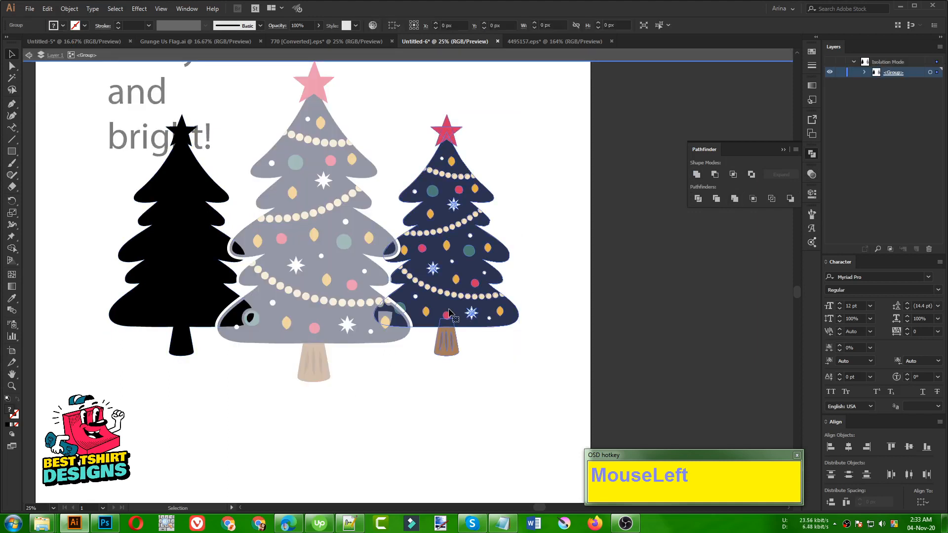
pyautogui.click(734, 199)
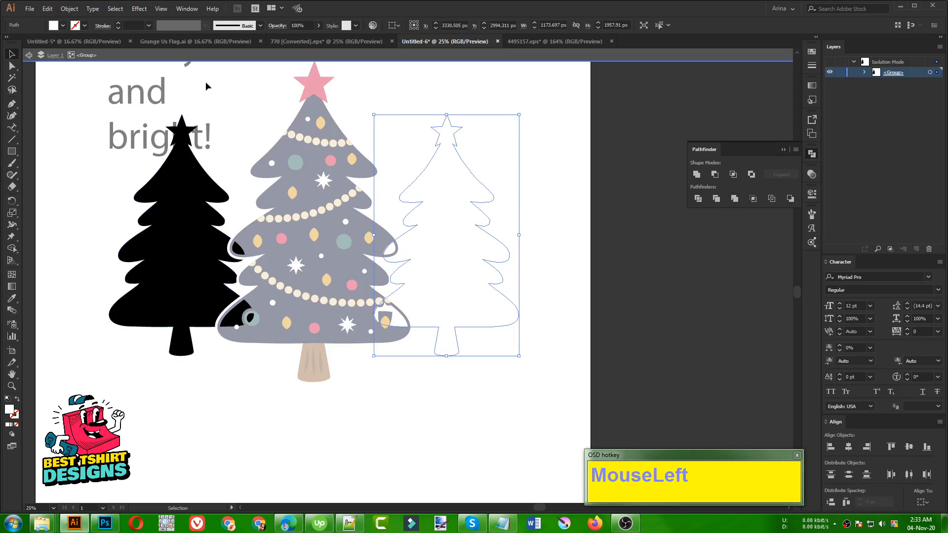
pyautogui.click(55, 25)
pyautogui.click(28, 42)
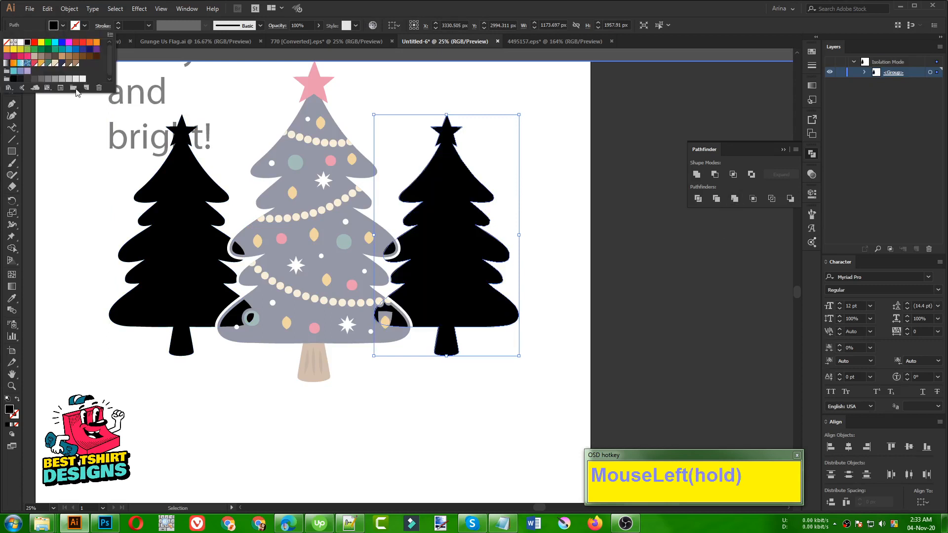
pyautogui.doubleClick(544, 349)
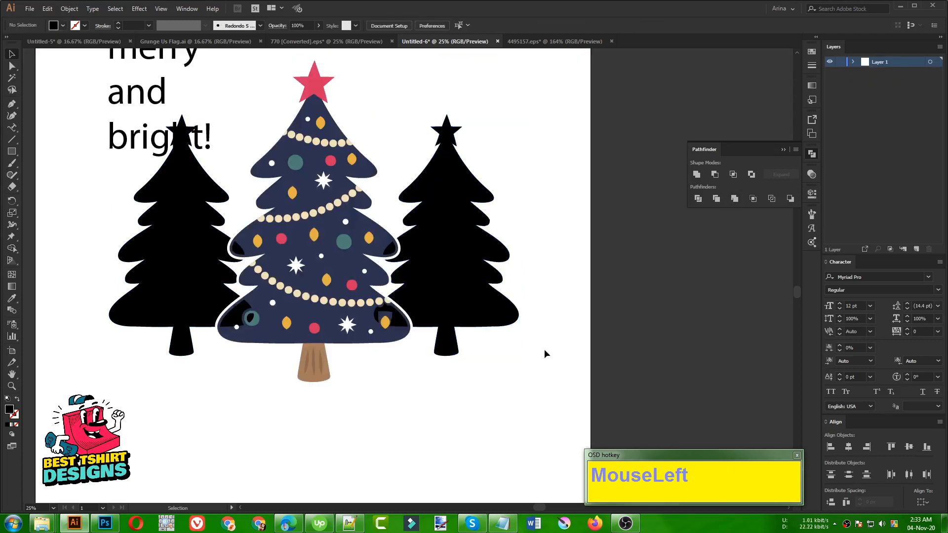
# Unite the middle tree's shapes into one silhouette with Pathfinder and fill it black.
pyautogui.click(326, 272)
pyautogui.click(735, 199)
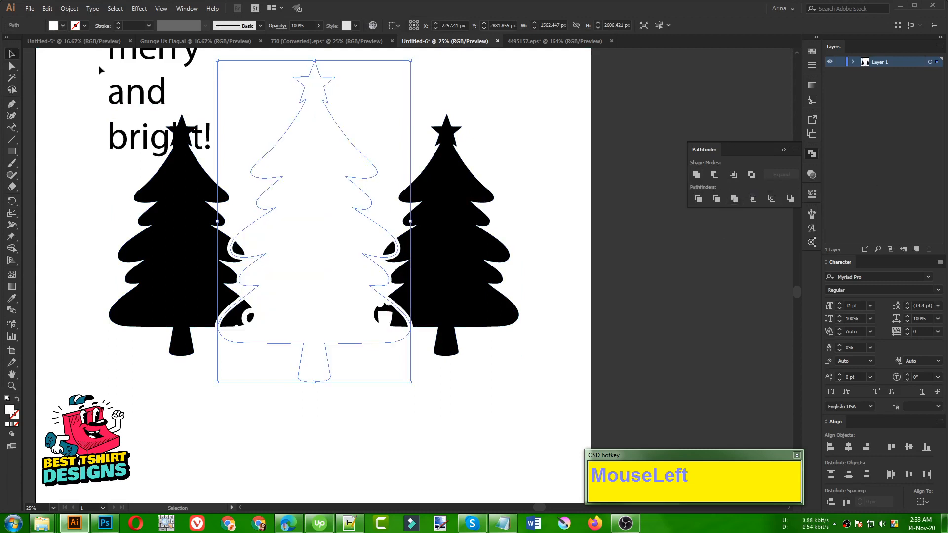
pyautogui.click(63, 25)
pyautogui.click(28, 43)
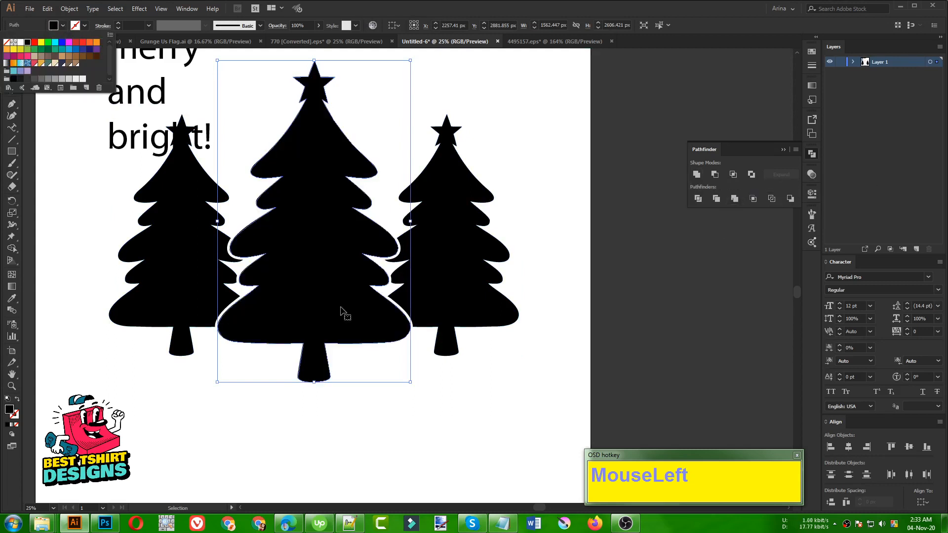
pyautogui.click(483, 394)
# Unite all shapes in the outer trees' opacity mask into one silhouette and return to the main artwork.
pyautogui.moveTo(382, 322); pyautogui.dragTo(403, 325)
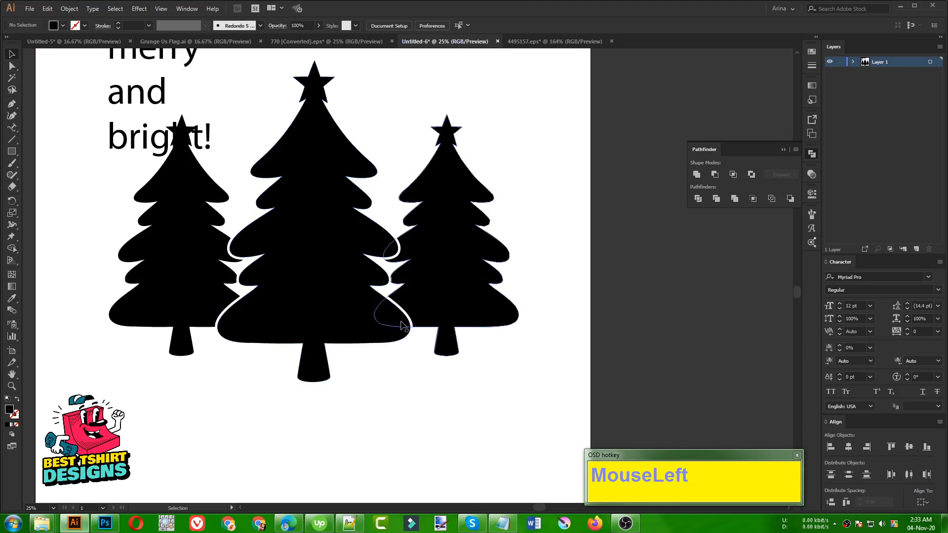
pyautogui.click(432, 303)
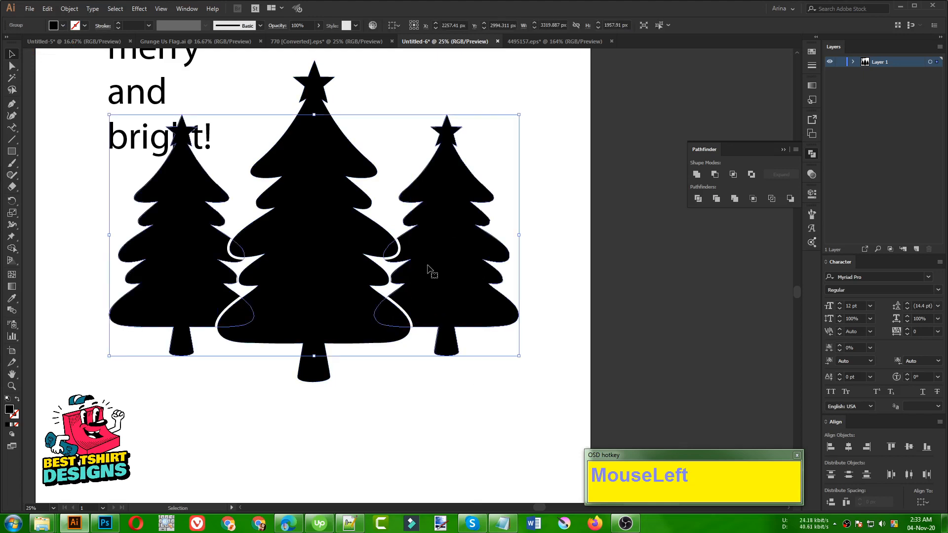
pyautogui.click(812, 174)
pyautogui.moveTo(743, 210); pyautogui.dragTo(319, 284)
pyautogui.moveTo(447, 447); pyautogui.dragTo(151, 39)
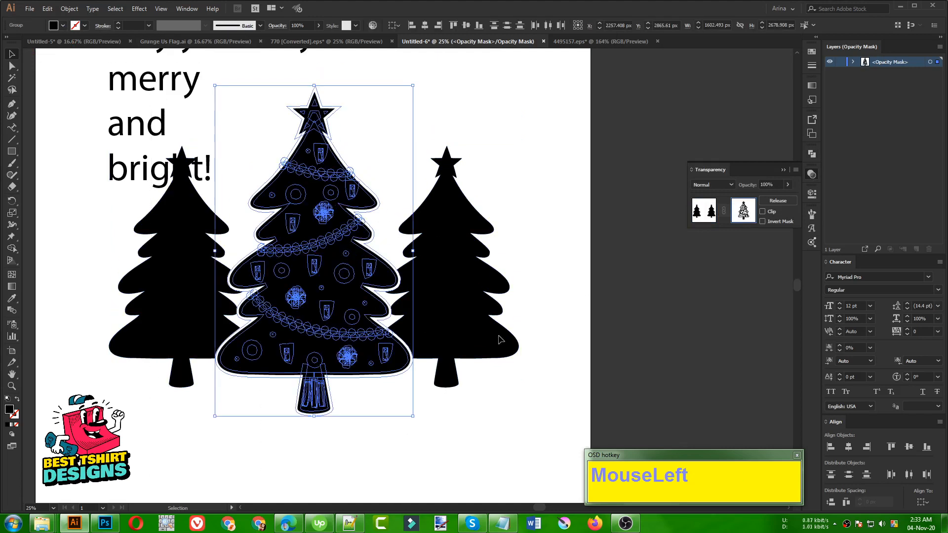
pyautogui.click(812, 154)
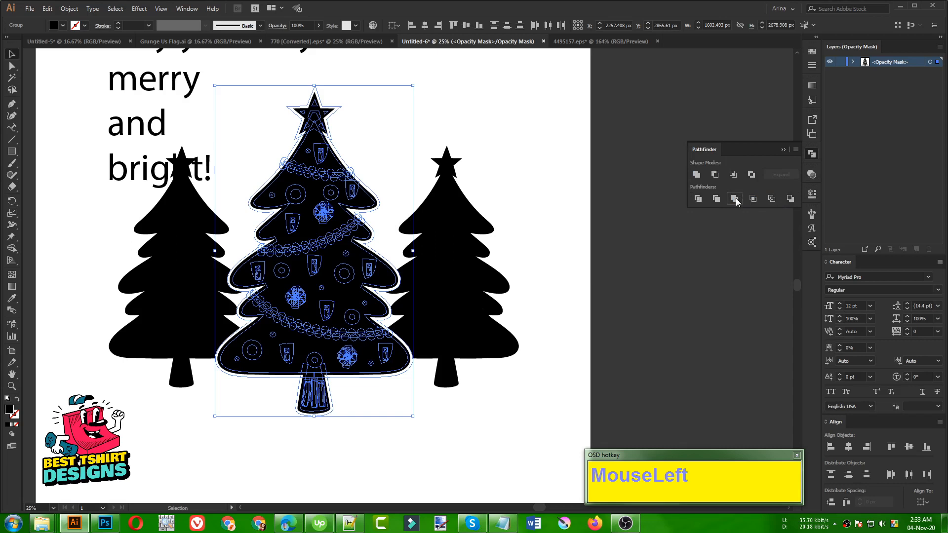
pyautogui.click(735, 199)
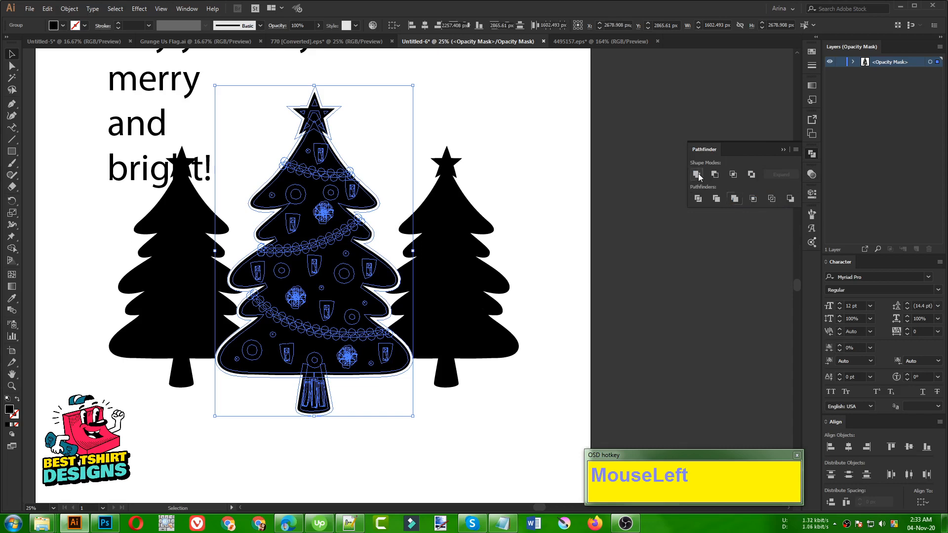
pyautogui.click(260, 453)
pyautogui.keyDown('alt'); pyautogui.scroll(-1, 340, 306); pyautogui.keyUp('alt')
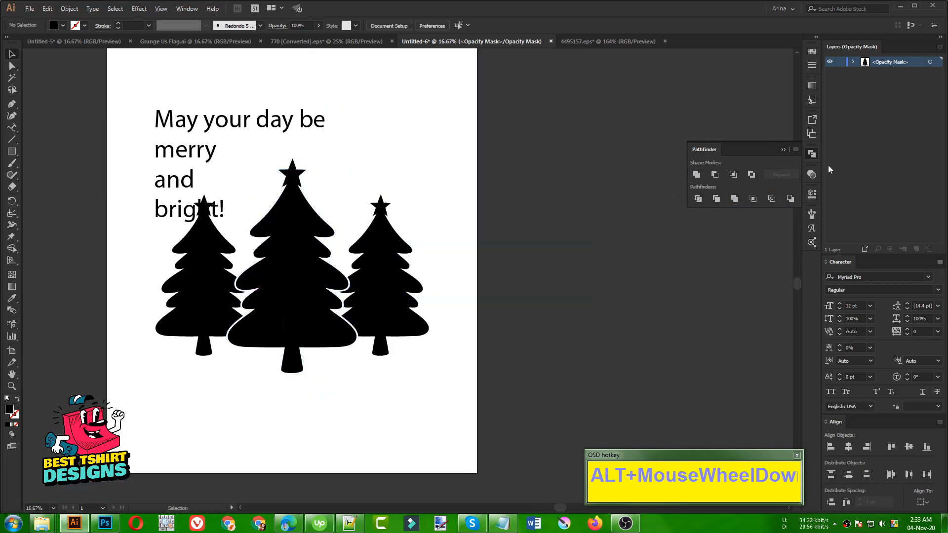
pyautogui.click(811, 174)
pyautogui.click(703, 214)
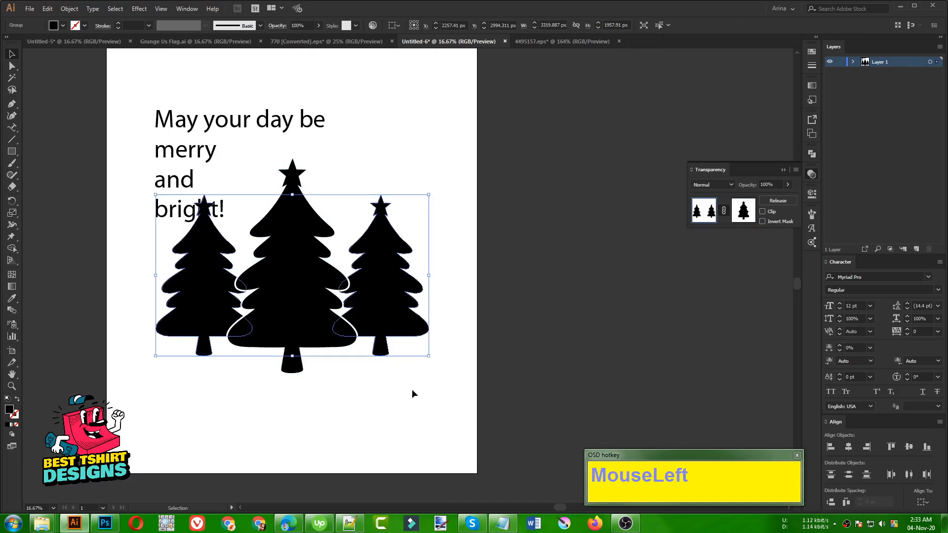
# Move the "May your day be merry and bright!" text off the artboard to its right side.
pyautogui.click(405, 410)
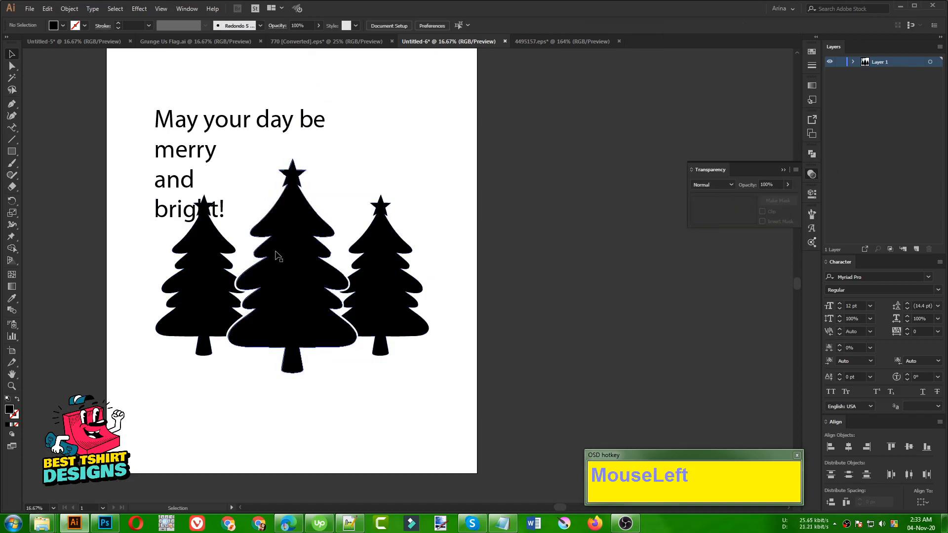
pyautogui.moveTo(136, 82); pyautogui.dragTo(597, 291)
pyautogui.click(553, 128)
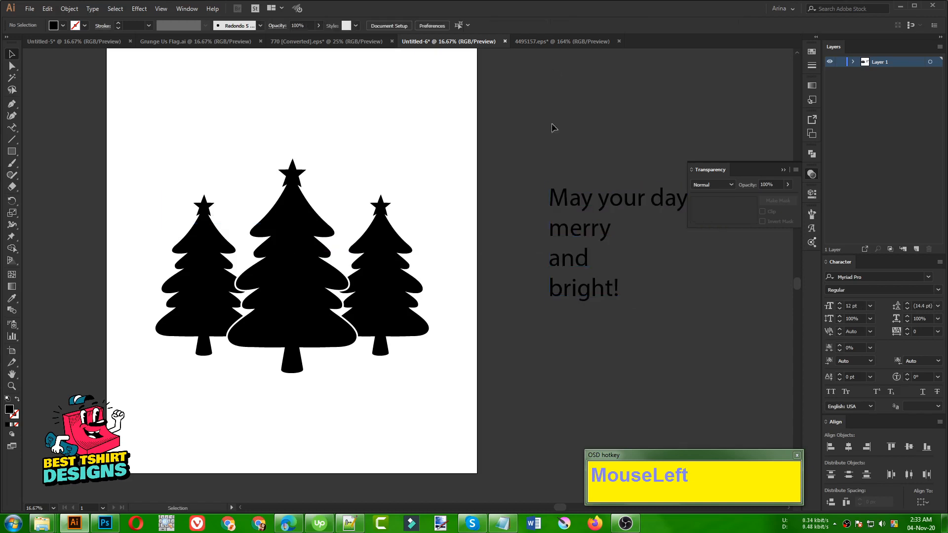
# Open the red-and-black checked pattern file 120 from the checked-patterns folder, examine its checks up close, and close it.
pyautogui.click(553, 42)
pyautogui.click(392, 189)
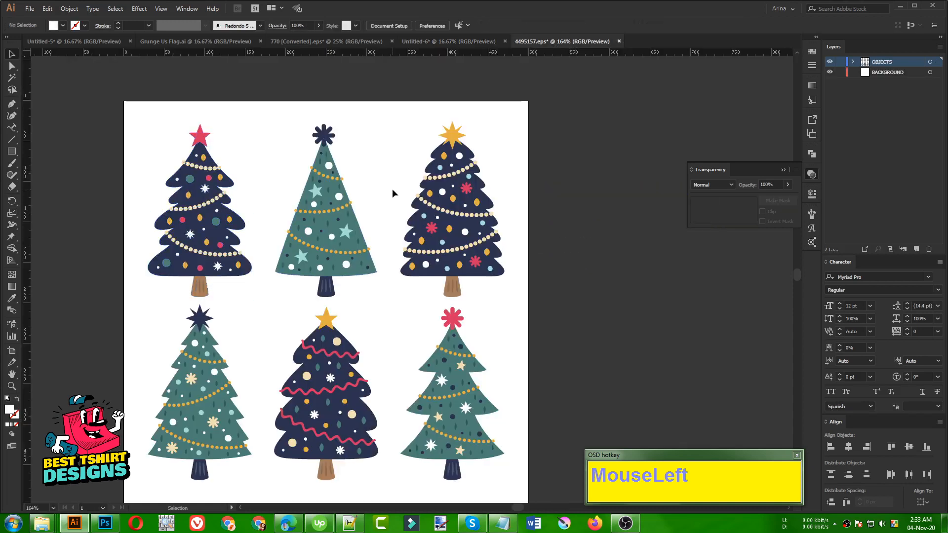
pyautogui.hotkey('ctrl', 'o')
pyautogui.click(335, 219)
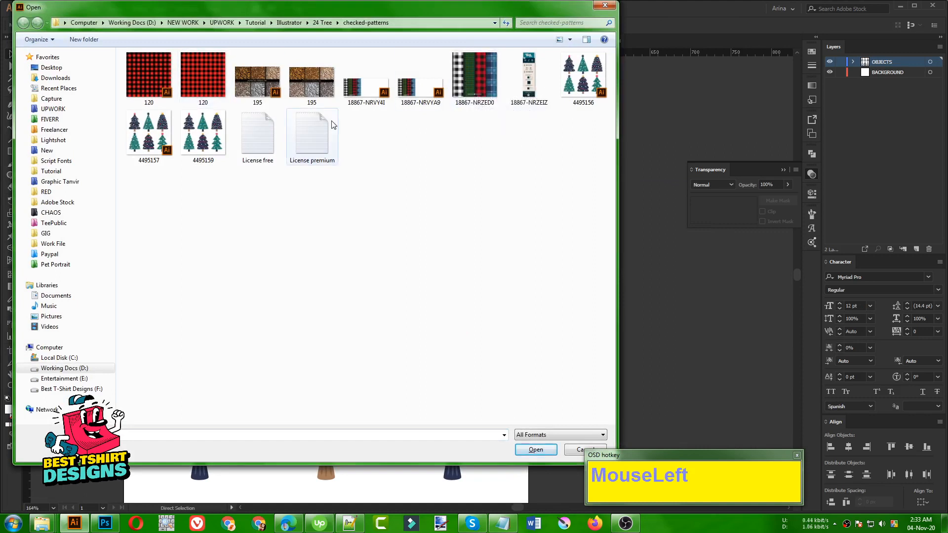
pyautogui.doubleClick(167, 81)
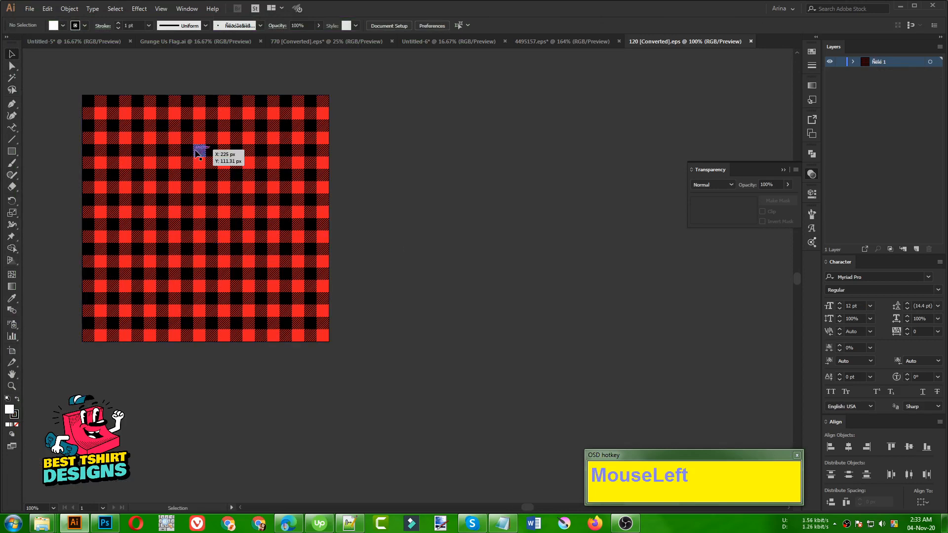
pyautogui.keyDown('alt'); pyautogui.scroll(4, 196, 153); pyautogui.keyUp('alt')
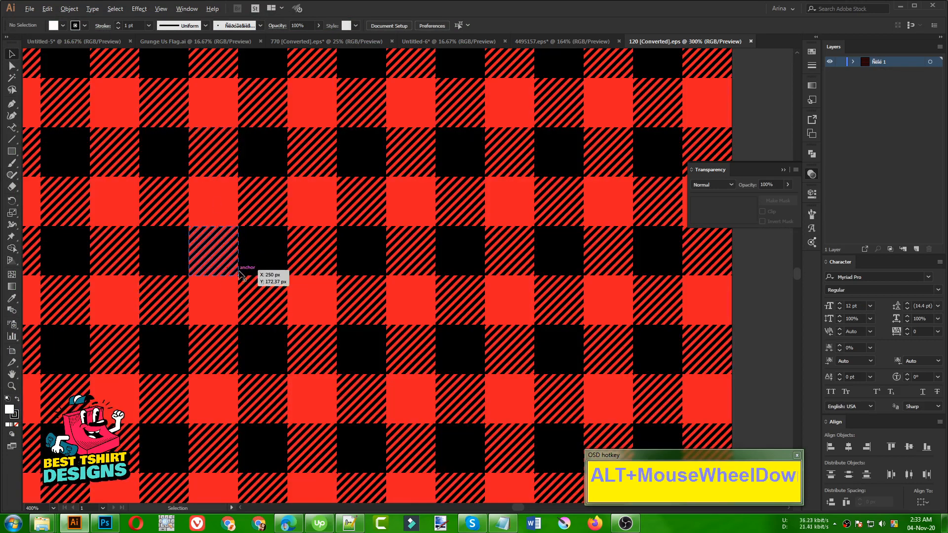
pyautogui.keyDown('alt'); pyautogui.scroll(-3, 242, 274); pyautogui.keyUp('alt')
pyautogui.click(752, 43)
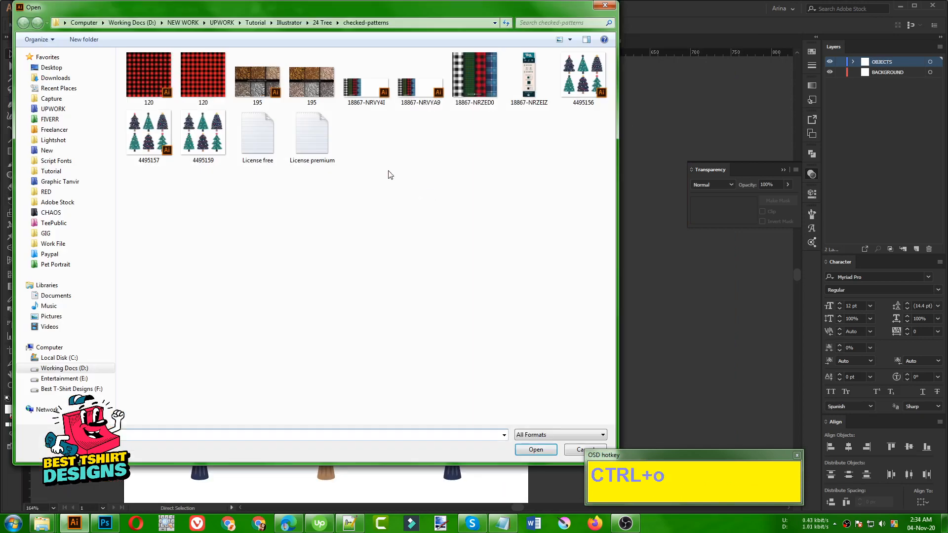
# Open the plaid pattern file 18867-NRVY4I from the checked-patterns folder.
pyautogui.doubleClick(366, 81)
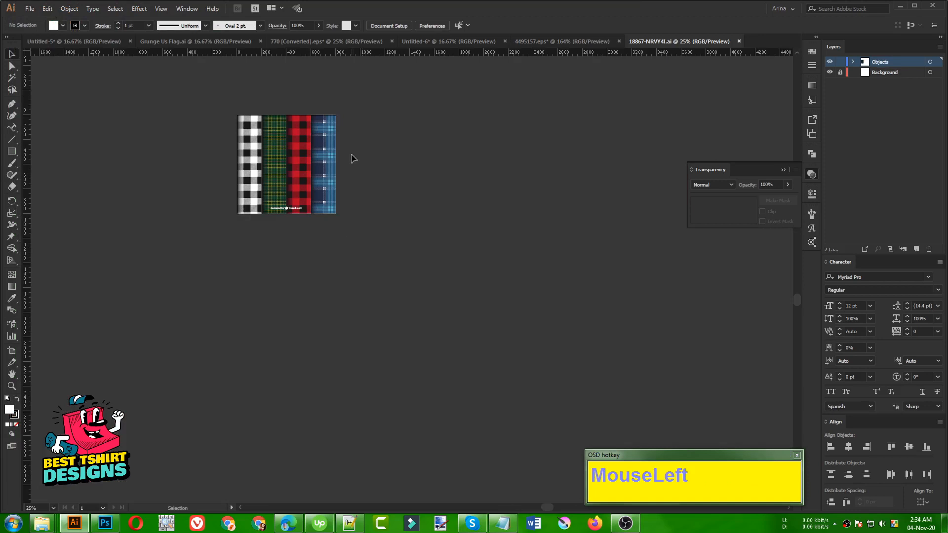
# Delete the "designed by freepik.com" credit from the bottom of the plaid artwork.
pyautogui.scroll(4, 250, 133)
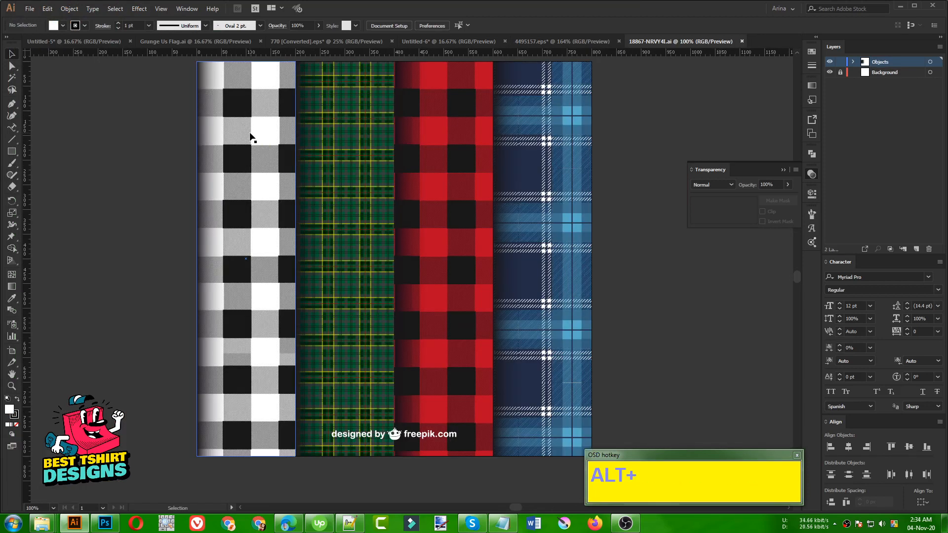
pyautogui.scroll(1, 252, 207)
pyautogui.scroll(1, 253, 221)
pyautogui.moveTo(298, 218); pyautogui.dragTo(232, 190)
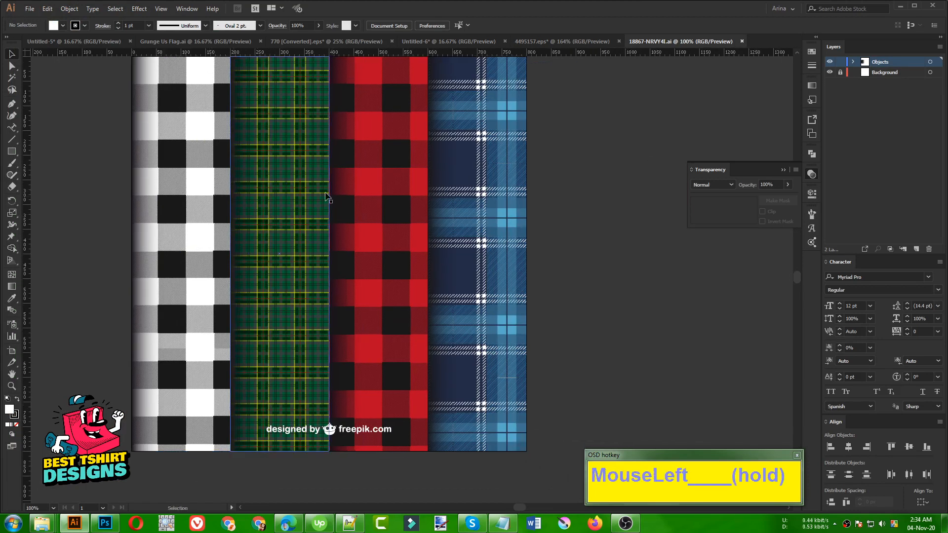
pyautogui.click(332, 430)
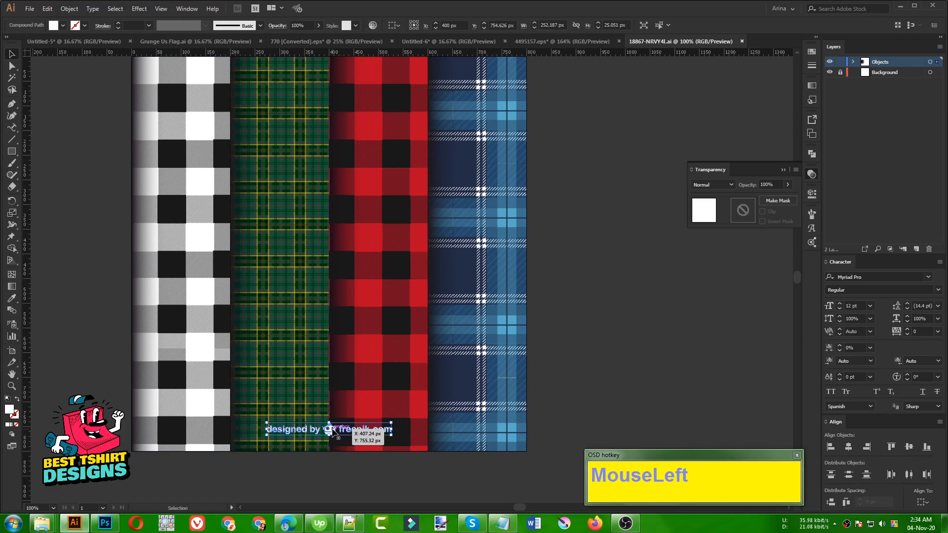
pyautogui.press('Delete')
# Delete the gradient shadow overlays along the left edges of all four plaid strips.
pyautogui.click(241, 312)
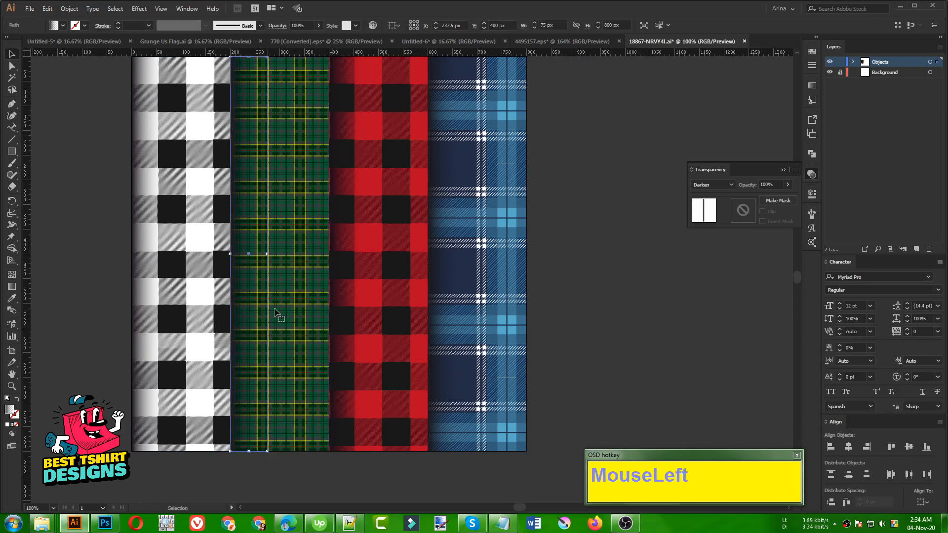
pyautogui.click(340, 314)
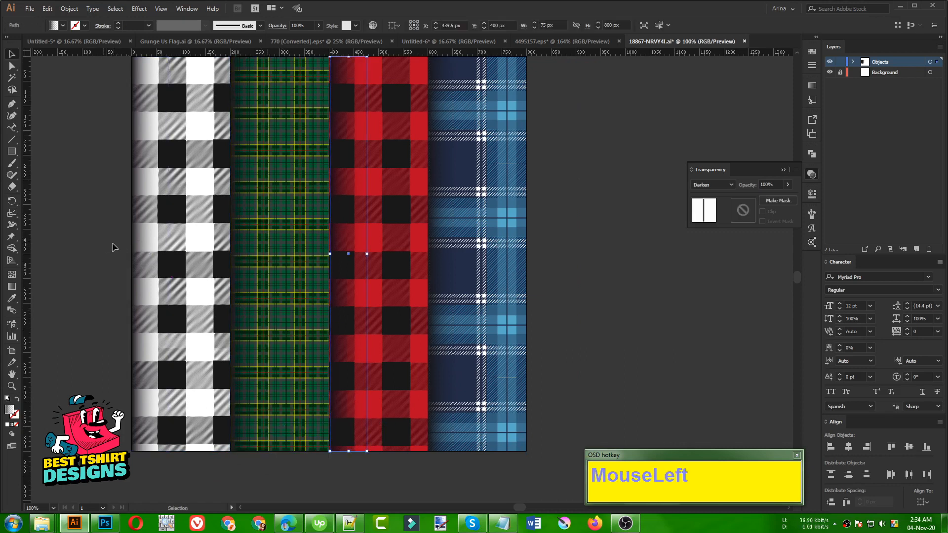
pyautogui.click(144, 259)
pyautogui.press('Delete')
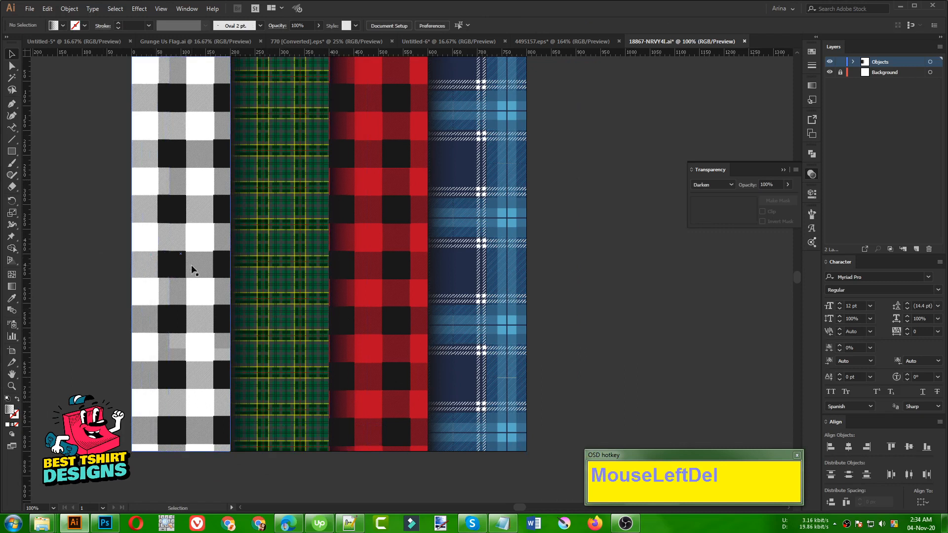
pyautogui.click(228, 276)
pyautogui.press('Delete')
pyautogui.click(341, 296)
pyautogui.press('Delete')
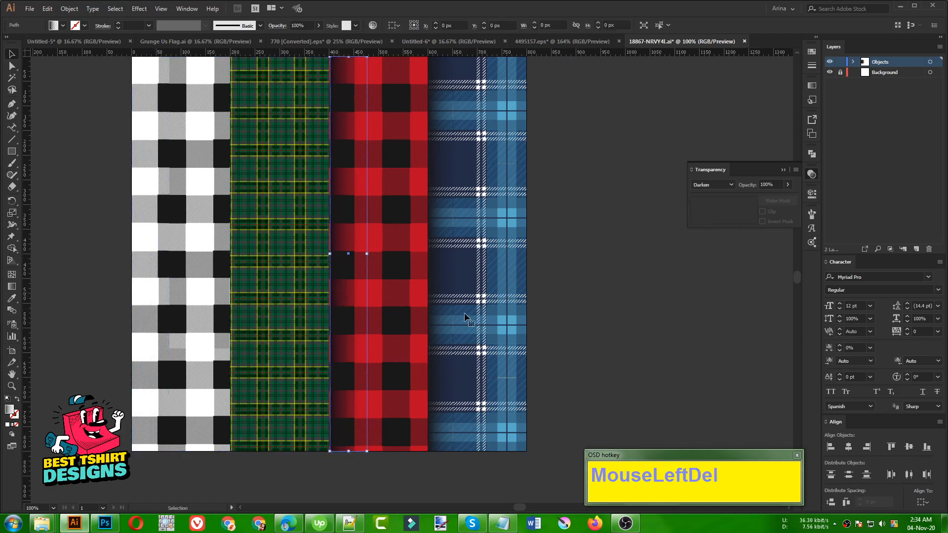
pyautogui.click(441, 310)
pyautogui.press('Delete')
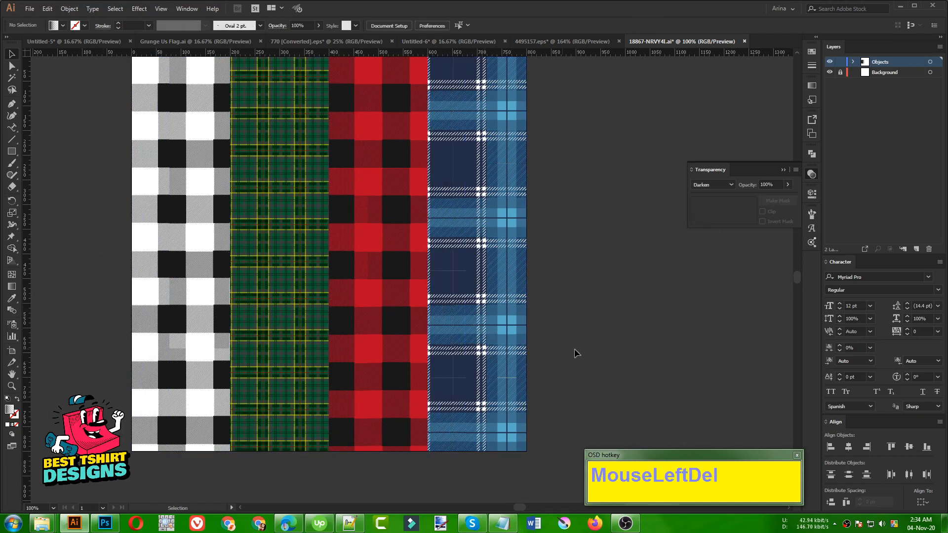
# Copy the red strip's check overlay into Untitled-6, enlarge it to about 646 × 2585 px and place it across the artboard's right edge.
pyautogui.click(367, 313)
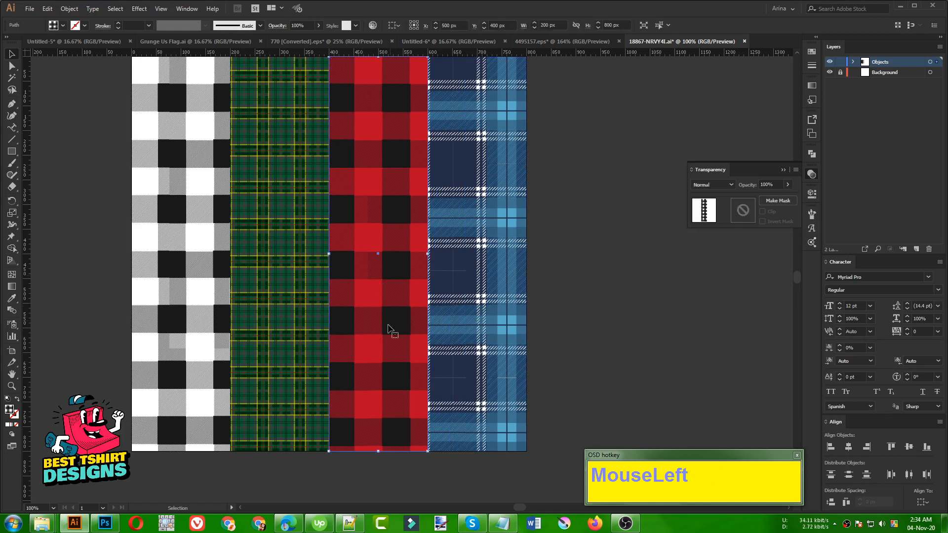
pyautogui.scroll(1, 406, 292)
pyautogui.hotkey('ctrl', 'c')
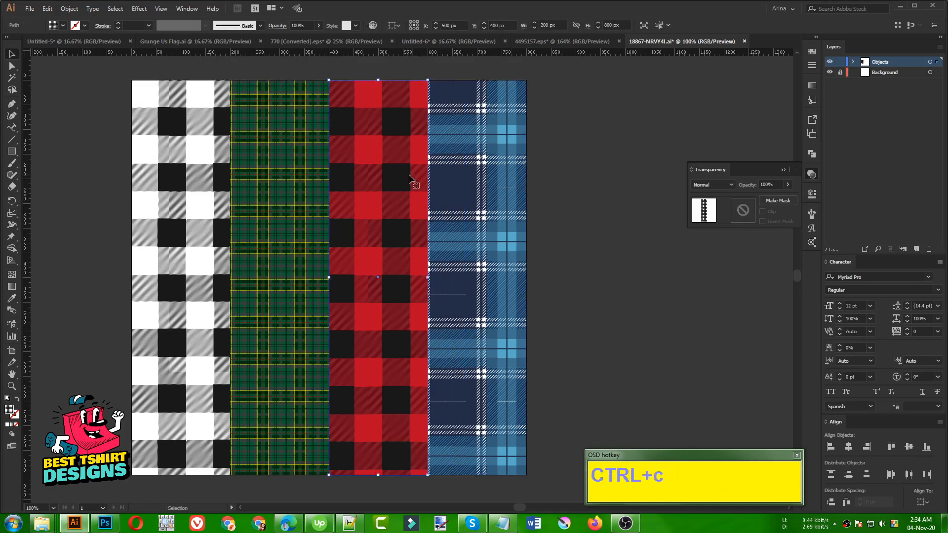
pyautogui.click(450, 41)
pyautogui.hotkey('ctrl', 'v')
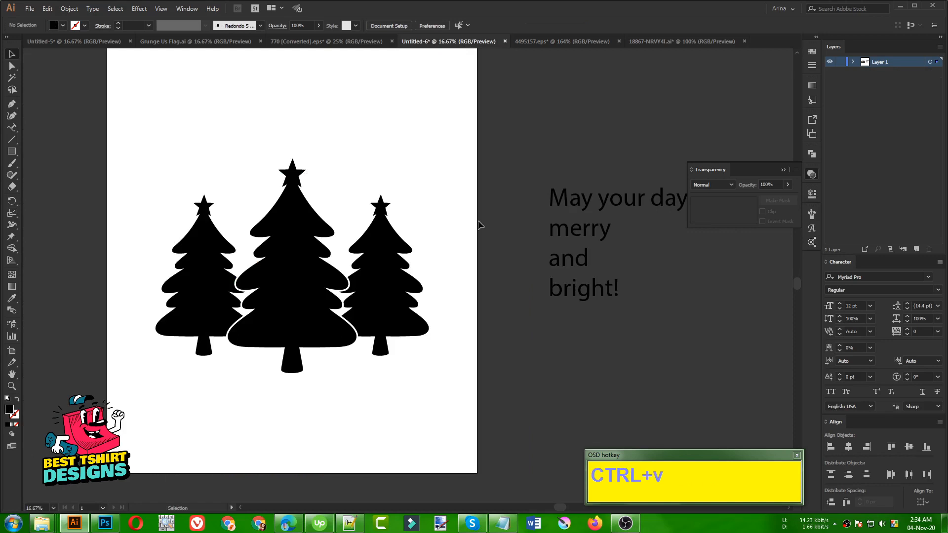
pyautogui.moveTo(416, 275); pyautogui.dragTo(525, 344)
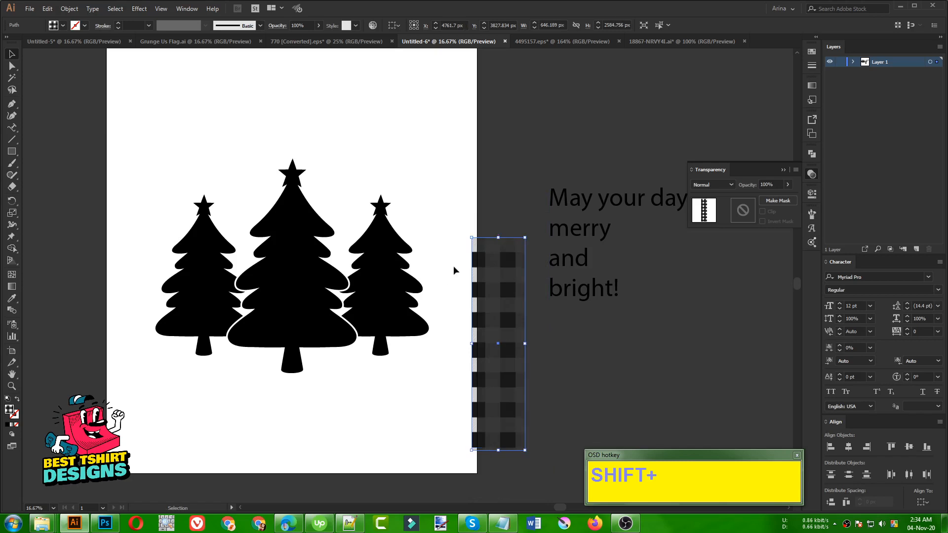
pyautogui.moveTo(498, 302); pyautogui.dragTo(465, 322)
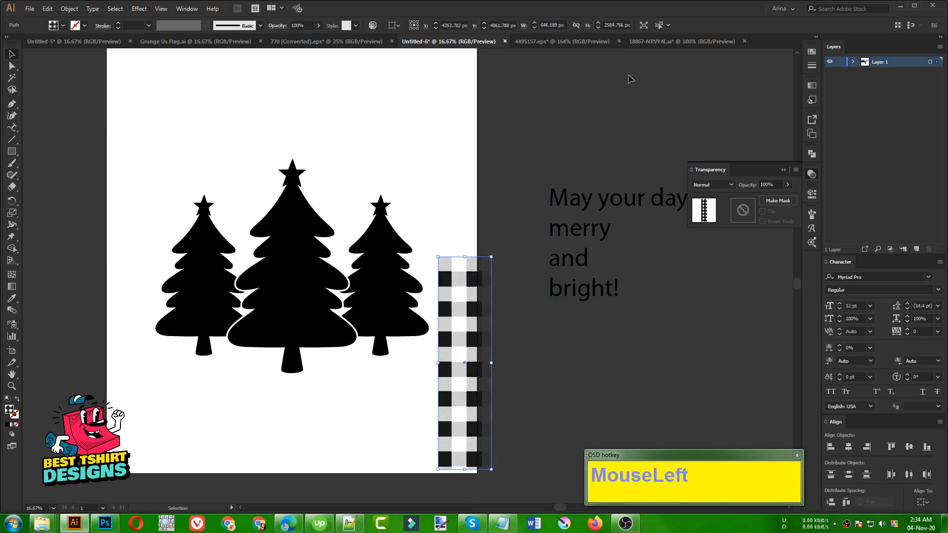
# Close the Christmas tree source file 4495157.eps.
pyautogui.click(664, 42)
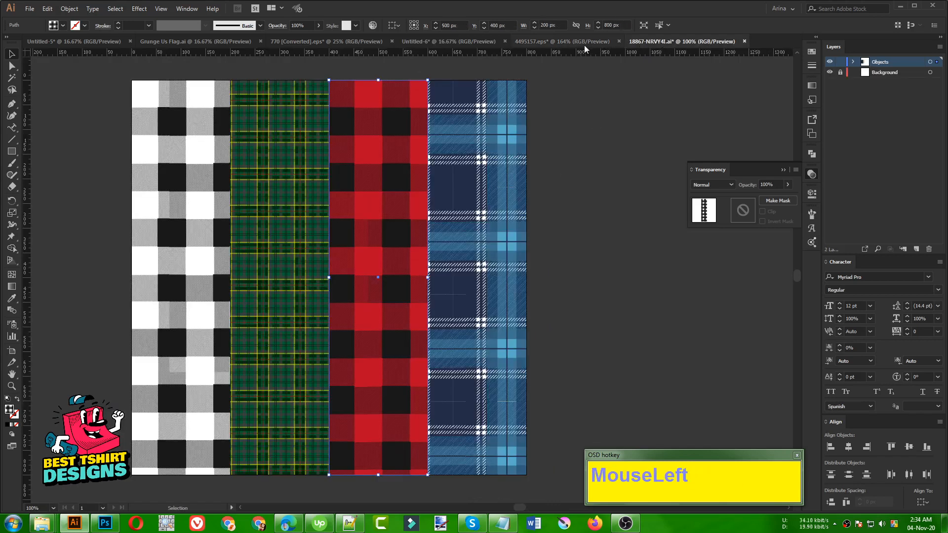
pyautogui.click(563, 42)
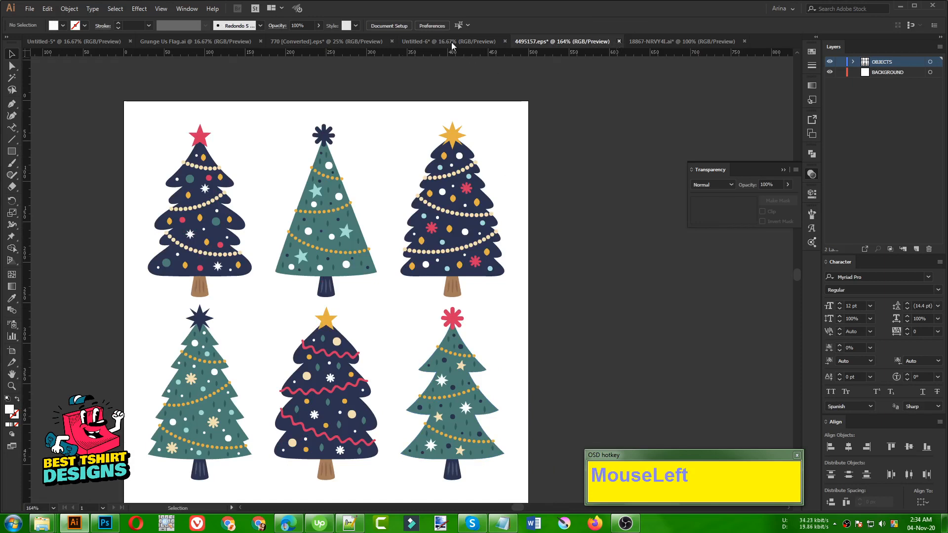
pyautogui.hotkey('ctrl', 'w')
pyautogui.click(522, 274)
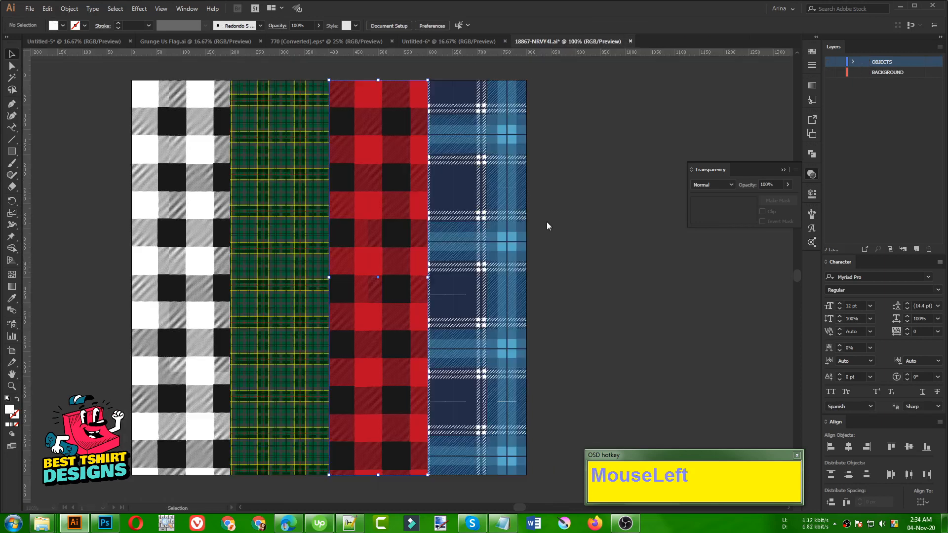
# Move the check overlay away from the red strip's solid base, and undo the move.
pyautogui.click(407, 187)
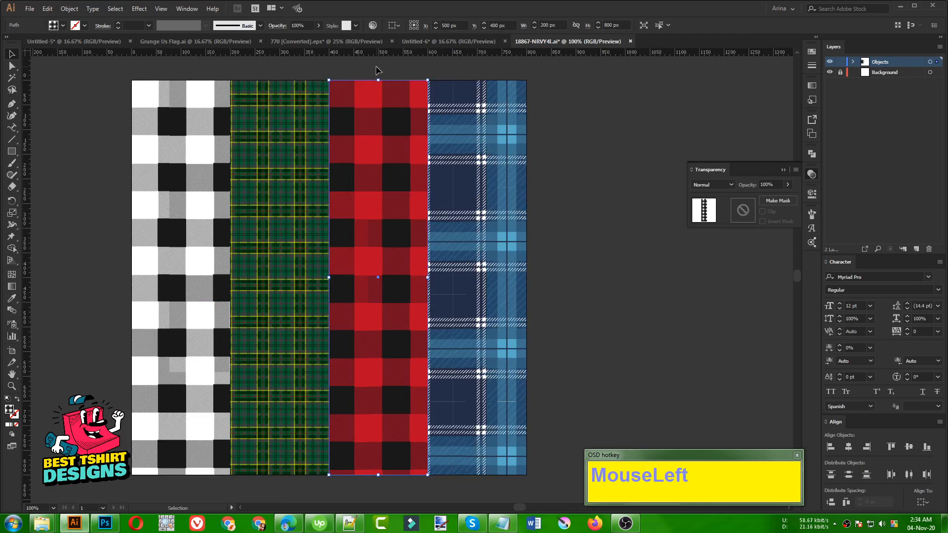
pyautogui.moveTo(381, 123); pyautogui.dragTo(434, 192)
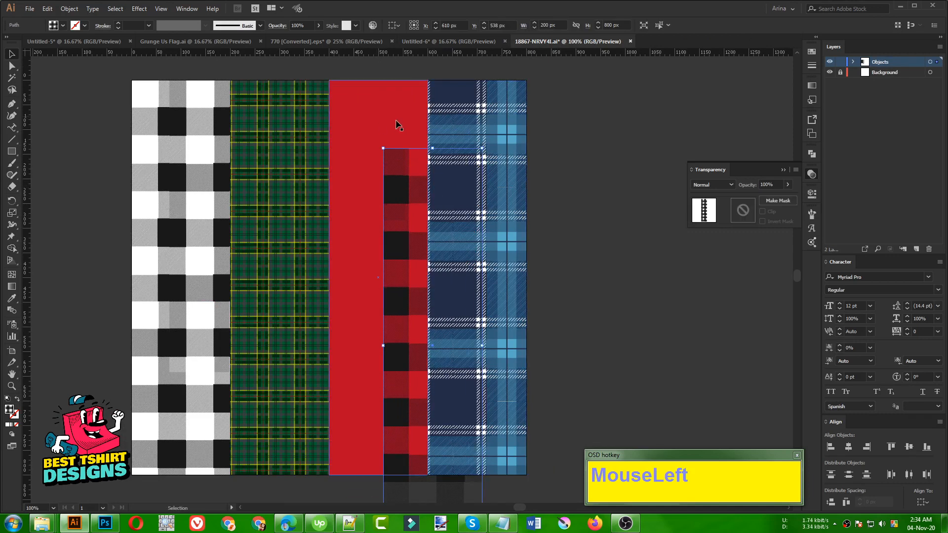
pyautogui.press('ctrl')
pyautogui.hotkey('ctrl', 'z')
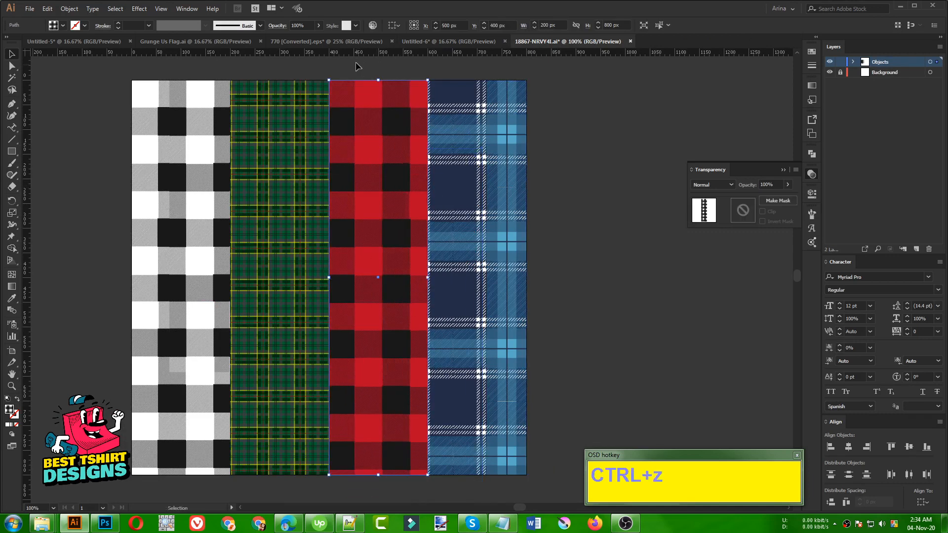
# Copy the red base and its check overlay together and paste them into Untitled-6 in place of the earlier pasted checks.
pyautogui.click(381, 121)
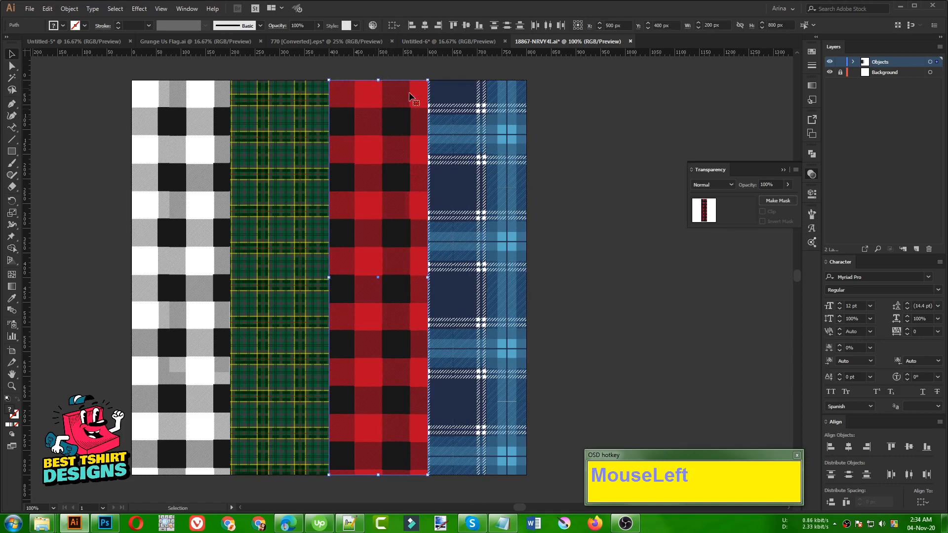
pyautogui.press('ctrl')
pyautogui.click(434, 41)
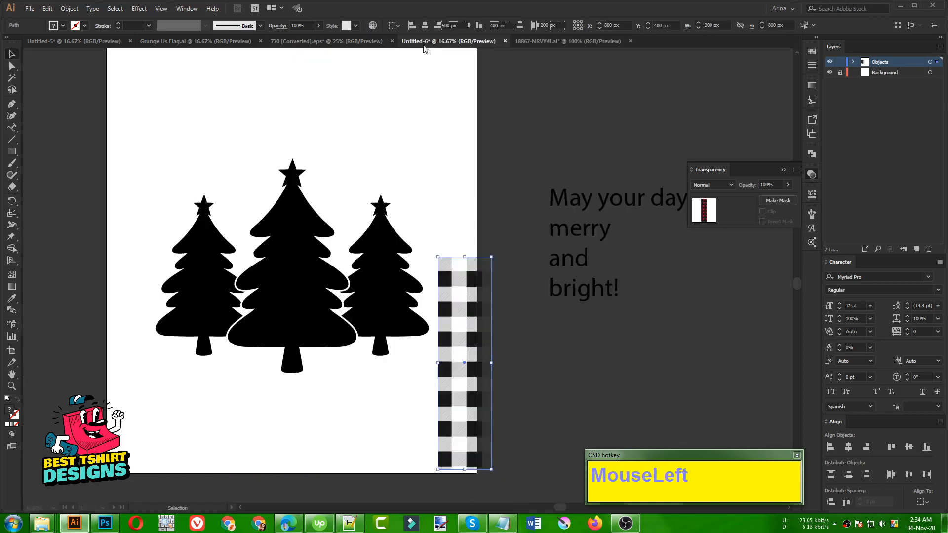
pyautogui.press('Delete')
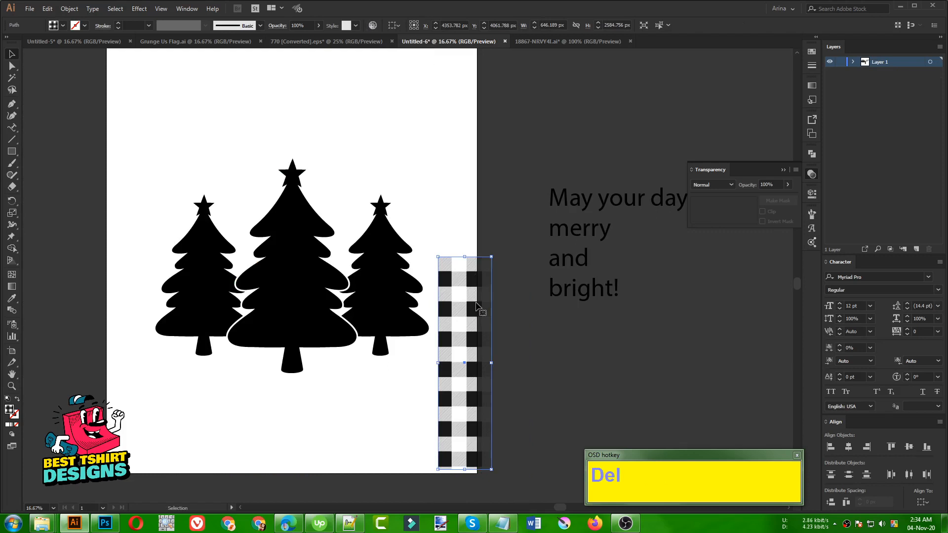
pyautogui.hotkey('ctrl', 'v')
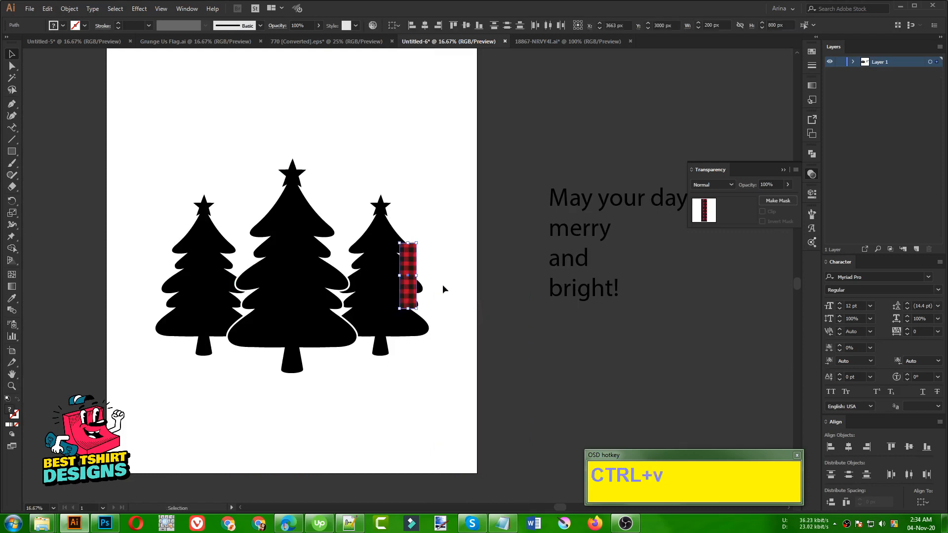
# Group the pasted red plaid strip and enlarge it to about 526 × 2104 px beside the trees.
pyautogui.moveTo(418, 277); pyautogui.dragTo(456, 277)
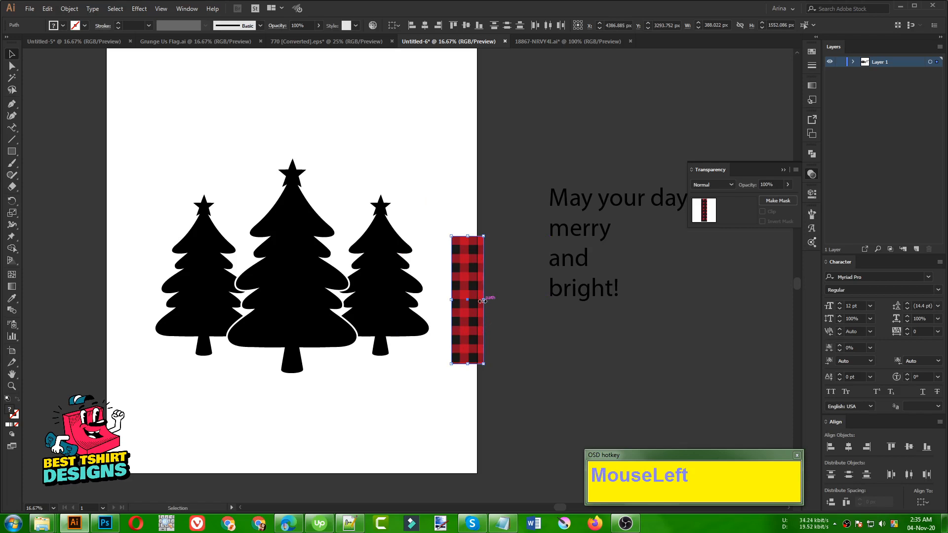
pyautogui.hotkey('ctrl', 'g')
pyautogui.moveTo(487, 302); pyautogui.dragTo(495, 302)
pyautogui.click(538, 332)
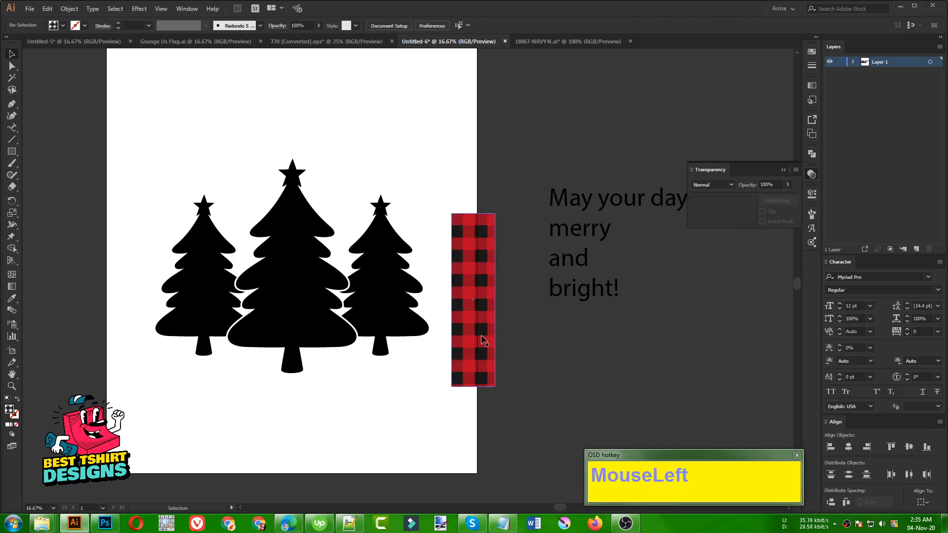
# Move the plaid strip onto the center tree and scale it down to about 338 × 1350 px.
pyautogui.moveTo(483, 338); pyautogui.dragTo(303, 300)
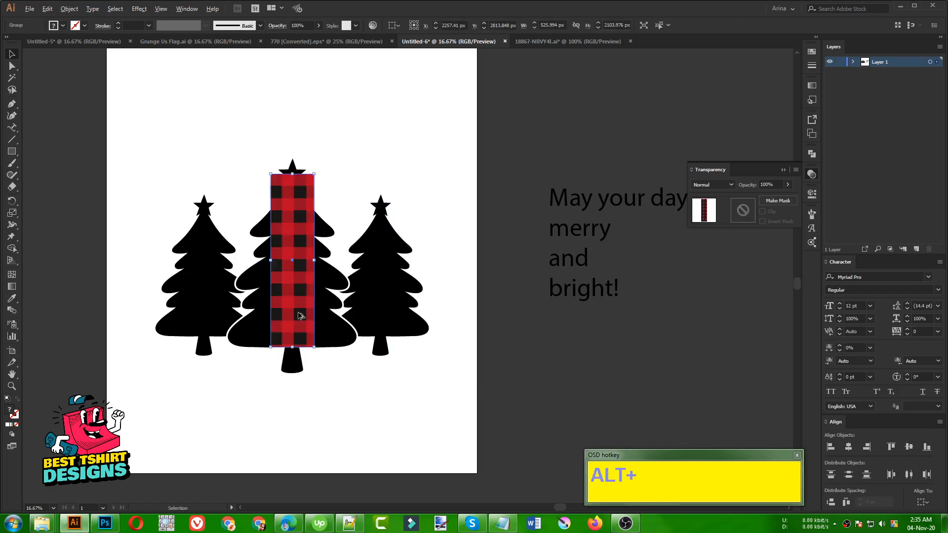
pyautogui.scroll(2, 302, 300)
pyautogui.scroll(-1, 330, 392)
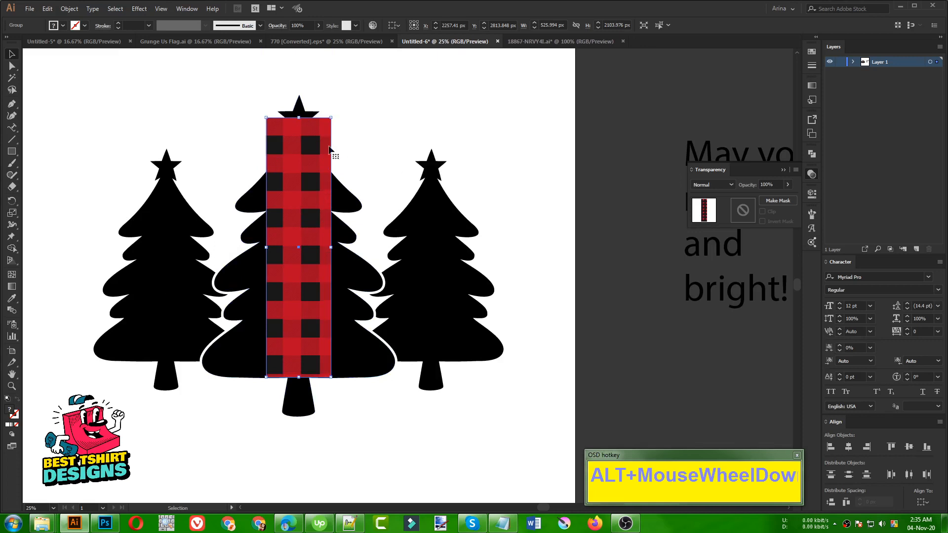
pyautogui.moveTo(299, 377); pyautogui.dragTo(302, 333)
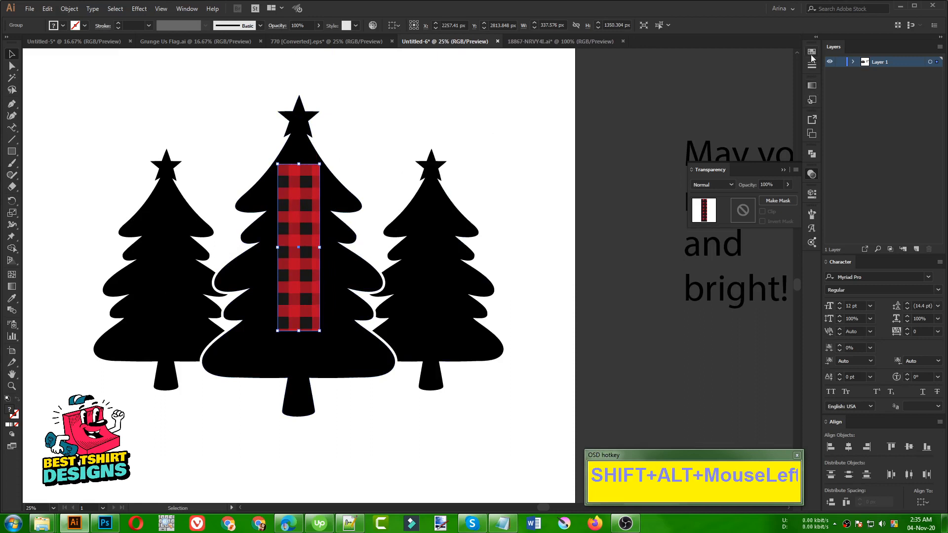
# Try to add the grouped plaid strip to the swatches and make it into a pattern.
pyautogui.click(811, 52)
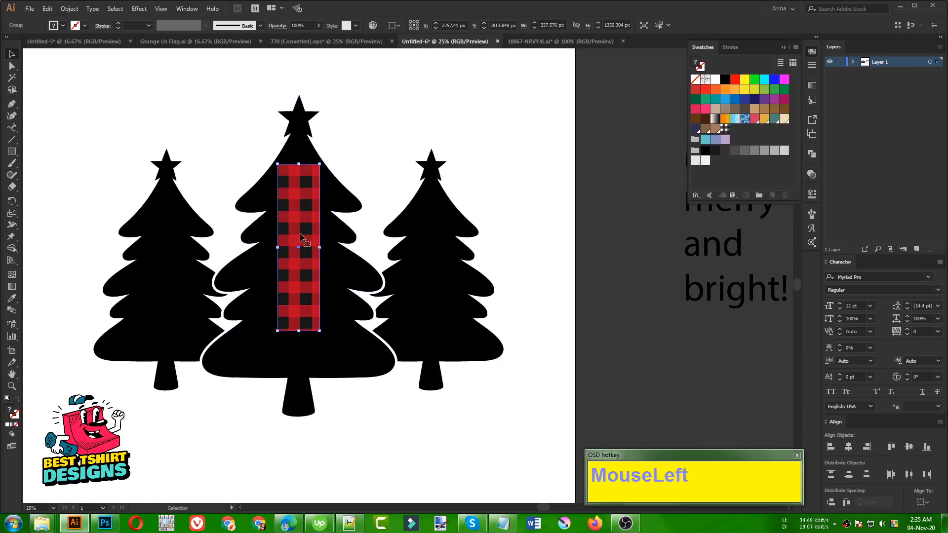
pyautogui.moveTo(319, 232); pyautogui.dragTo(720, 181)
pyautogui.click(68, 9)
pyautogui.moveTo(176, 262)
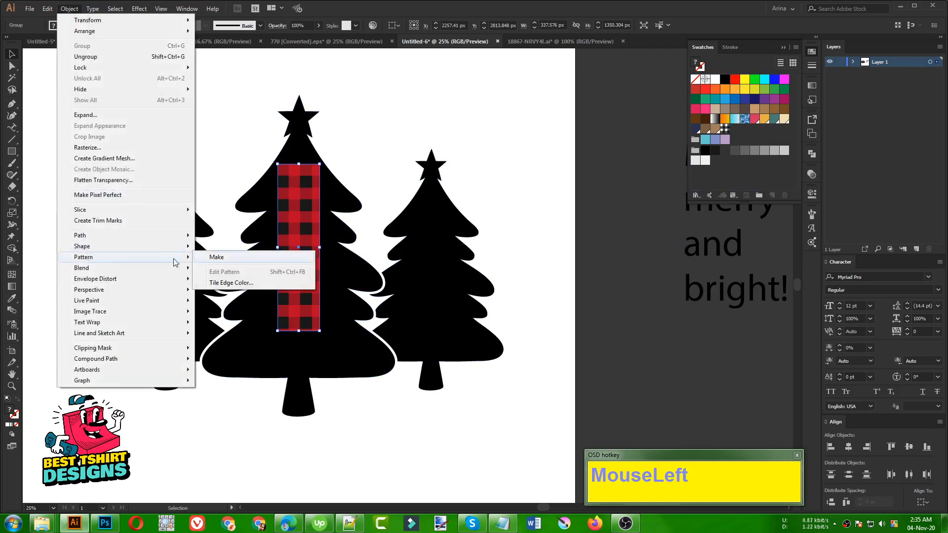
pyautogui.click(234, 258)
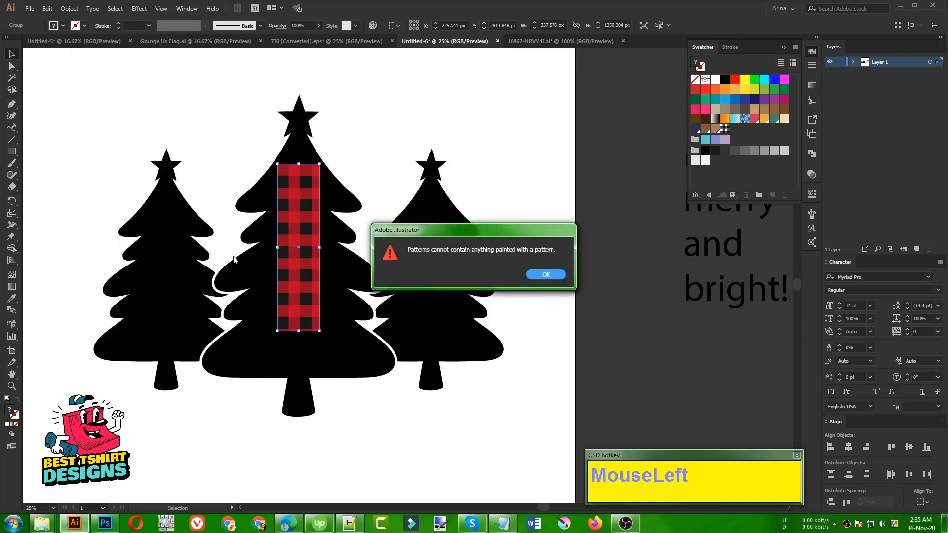
pyautogui.click(538, 275)
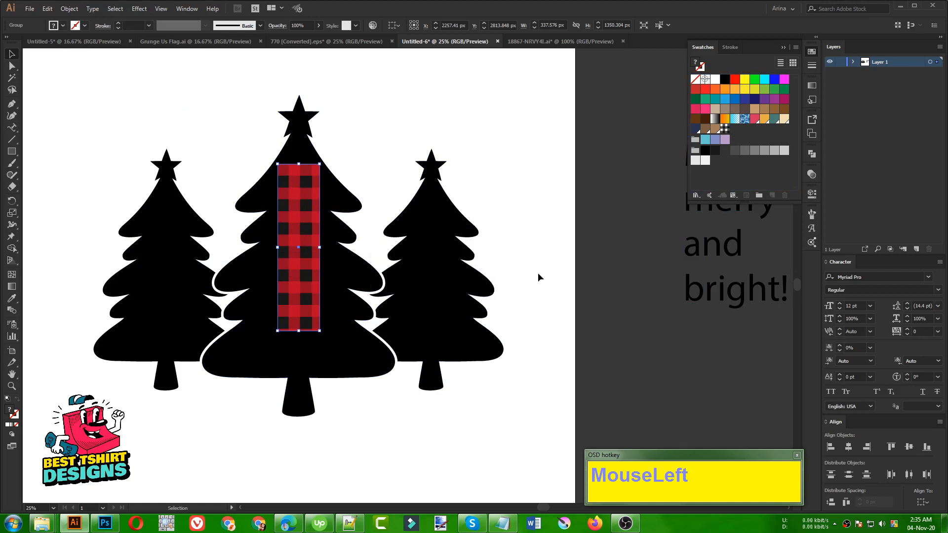
# Move the plaid strip off the trees to the artboard's right edge and ungroup it.
pyautogui.click(548, 305)
pyautogui.click(303, 228)
pyautogui.moveTo(303, 230); pyautogui.dragTo(556, 269)
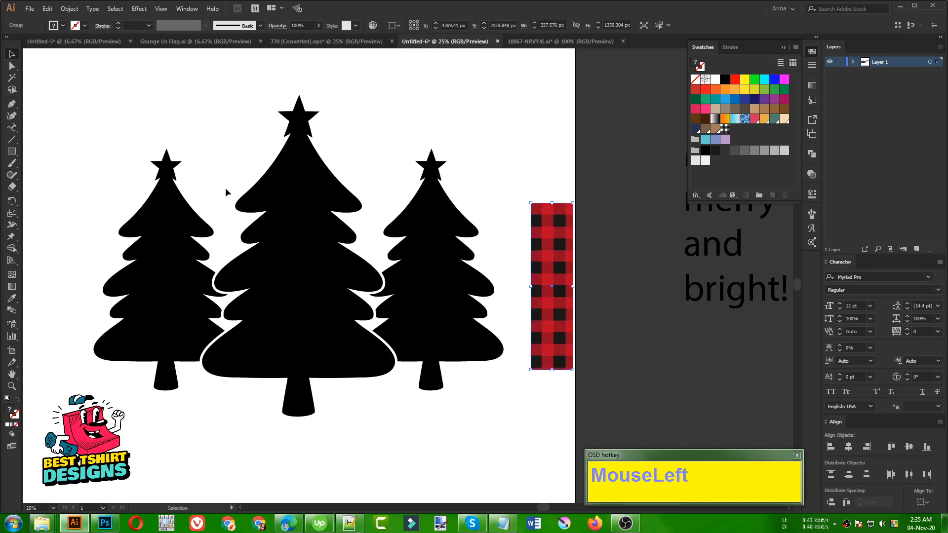
pyautogui.rightClick(541, 252)
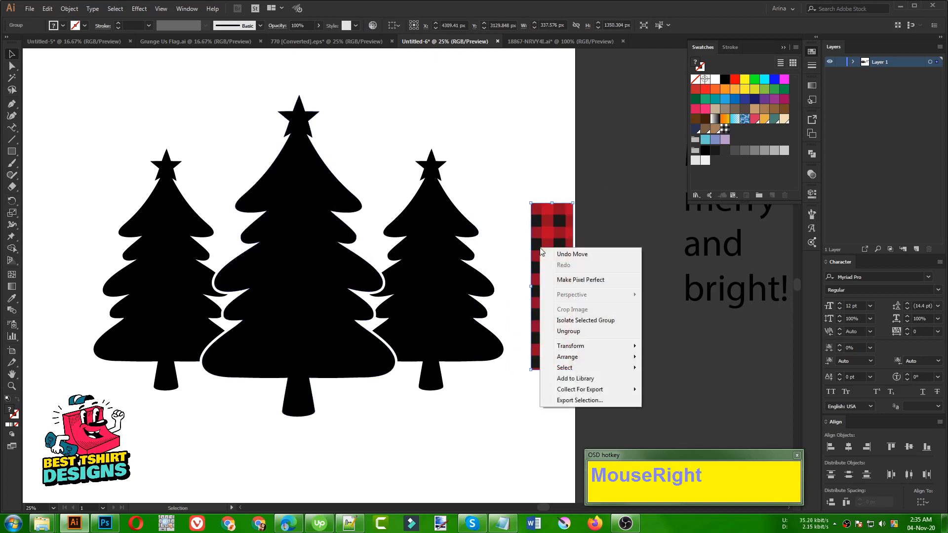
pyautogui.click(568, 333)
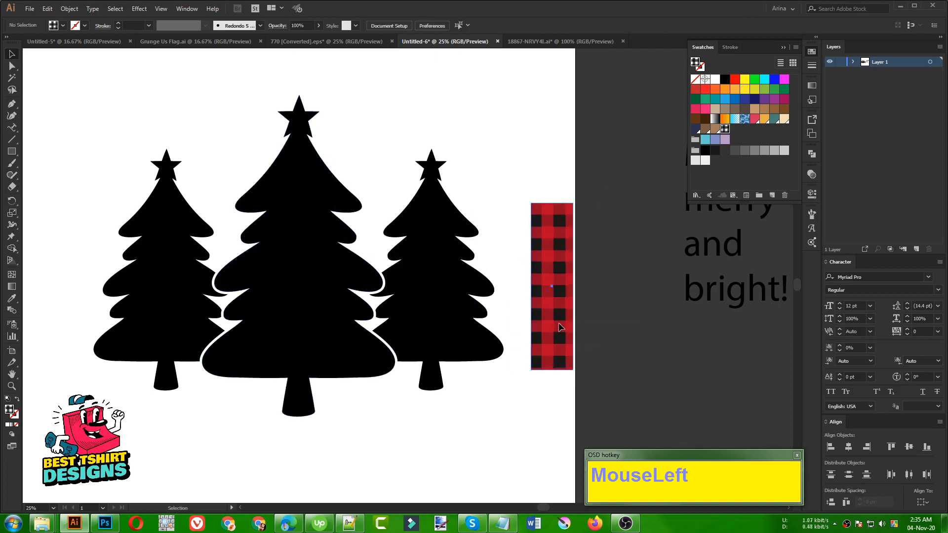
# Move the dark check overlay off the red strip beyond the artboard, and recolor the center tree with the strip's red.
pyautogui.moveTo(558, 325); pyautogui.dragTo(637, 340)
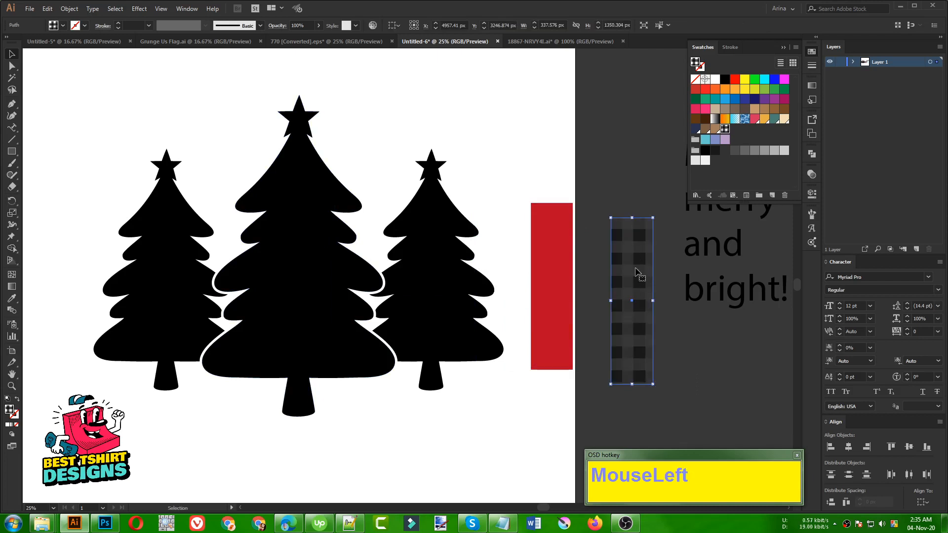
pyautogui.moveTo(638, 274); pyautogui.dragTo(745, 133)
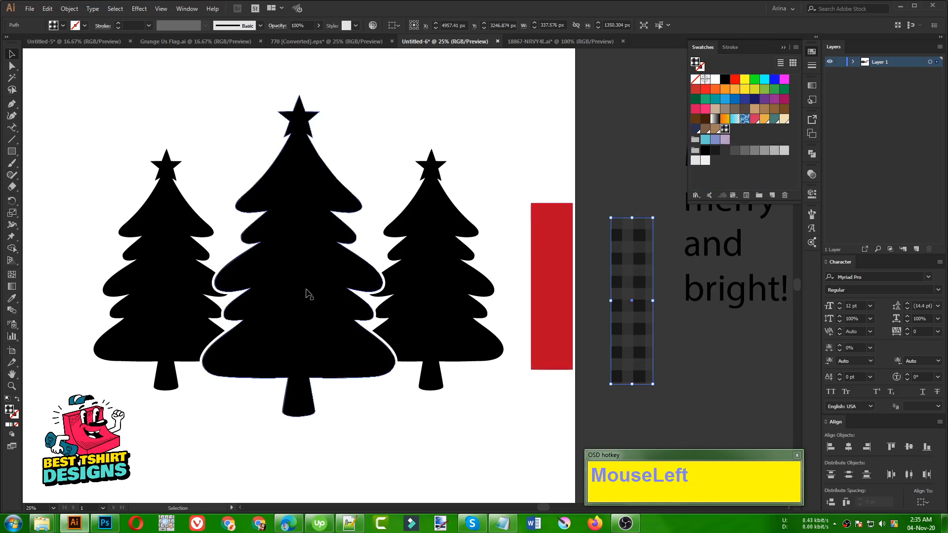
pyautogui.click(282, 286)
pyautogui.press('i')
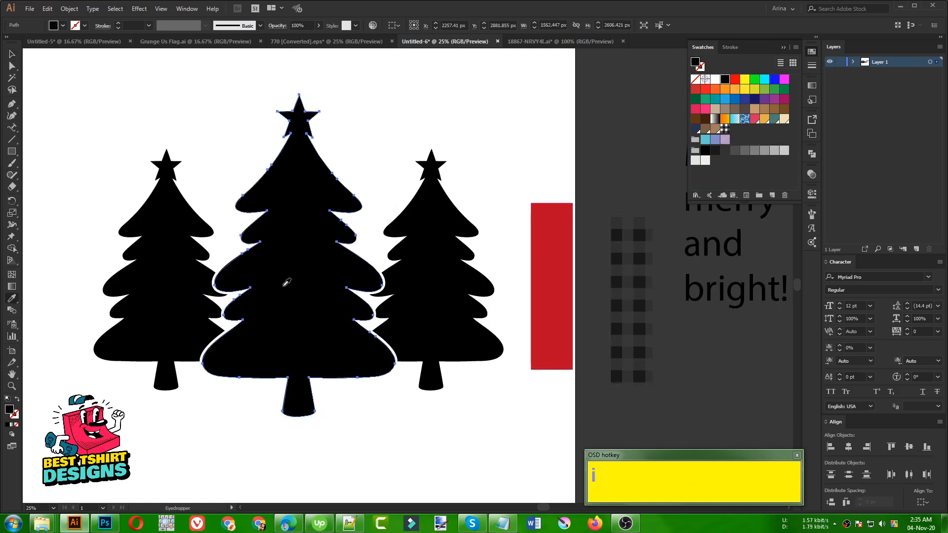
pyautogui.click(536, 257)
pyautogui.press('v')
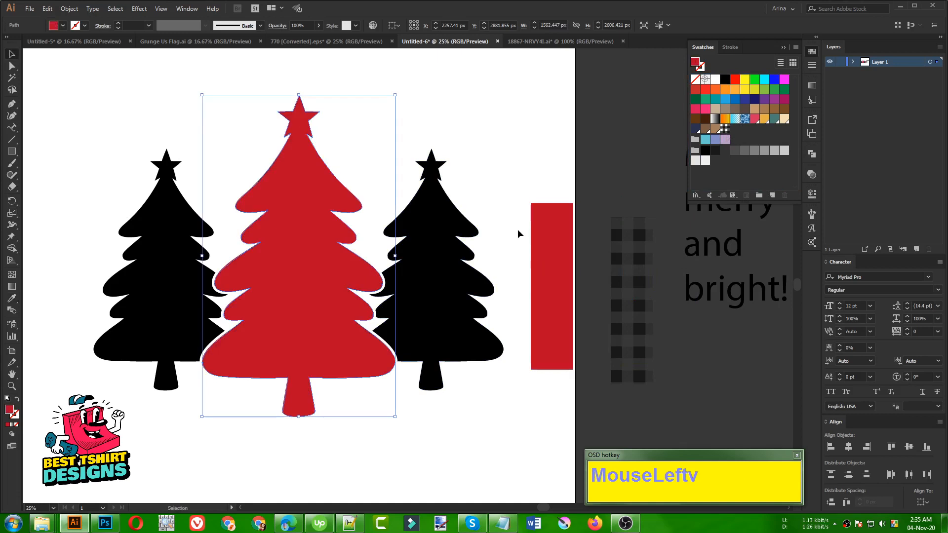
pyautogui.click(518, 229)
# Fill the center tree with the black check pattern swatch and place a copy of the solid red tree directly behind it.
pyautogui.click(285, 261)
pyautogui.press('ctrl')
pyautogui.hotkey('ctrl', 'c')
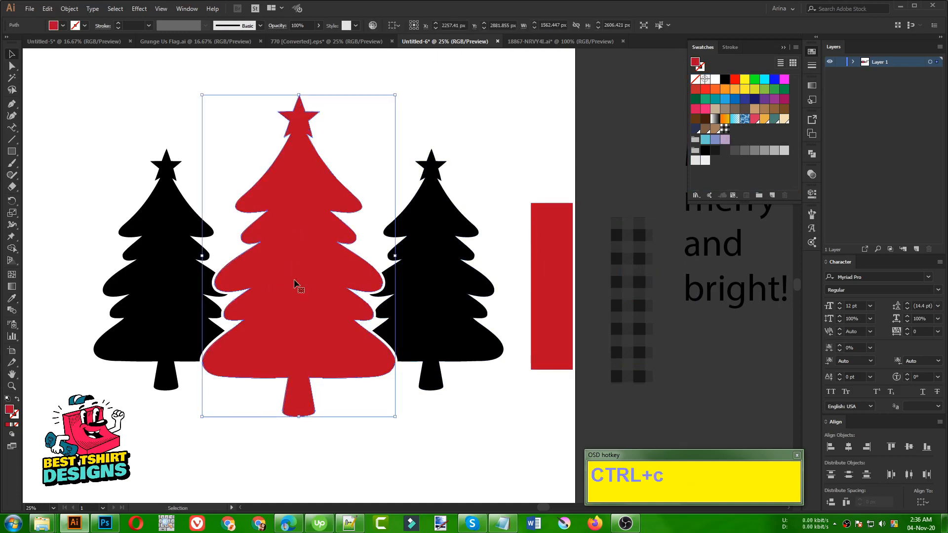
pyautogui.click(724, 130)
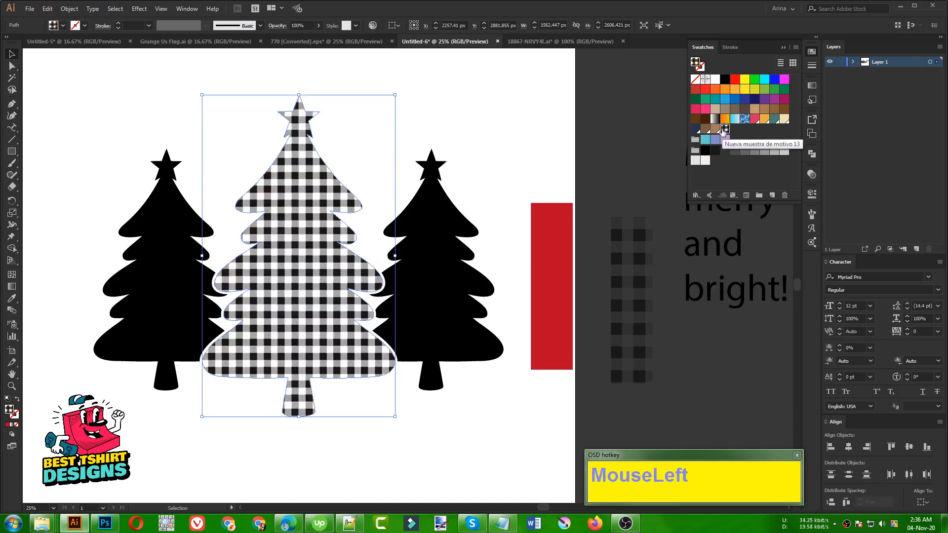
pyautogui.click(400, 457)
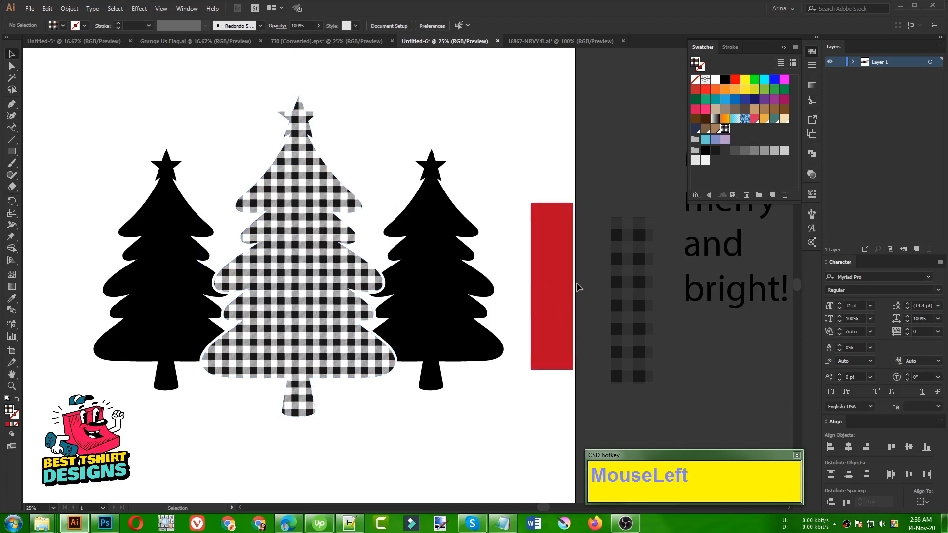
pyautogui.click(322, 283)
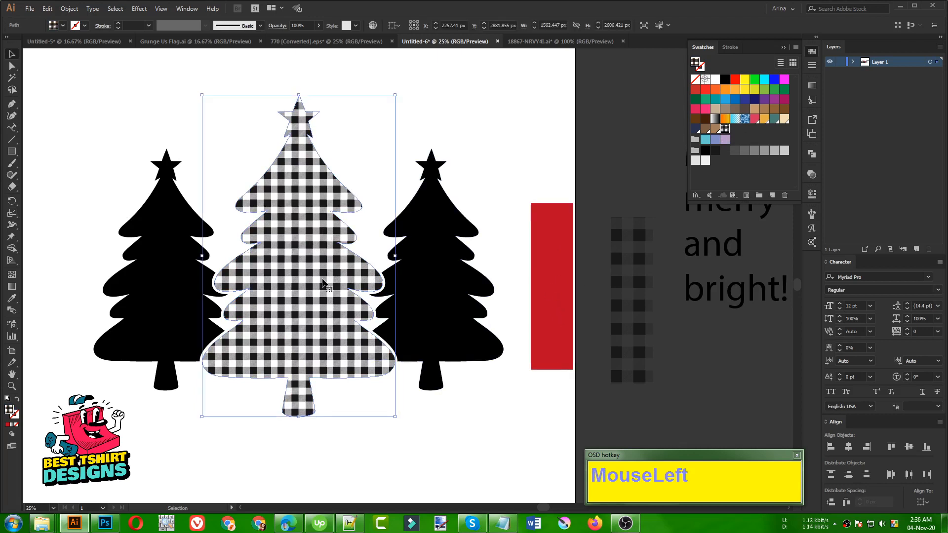
pyautogui.hotkey('ctrl', 'b')
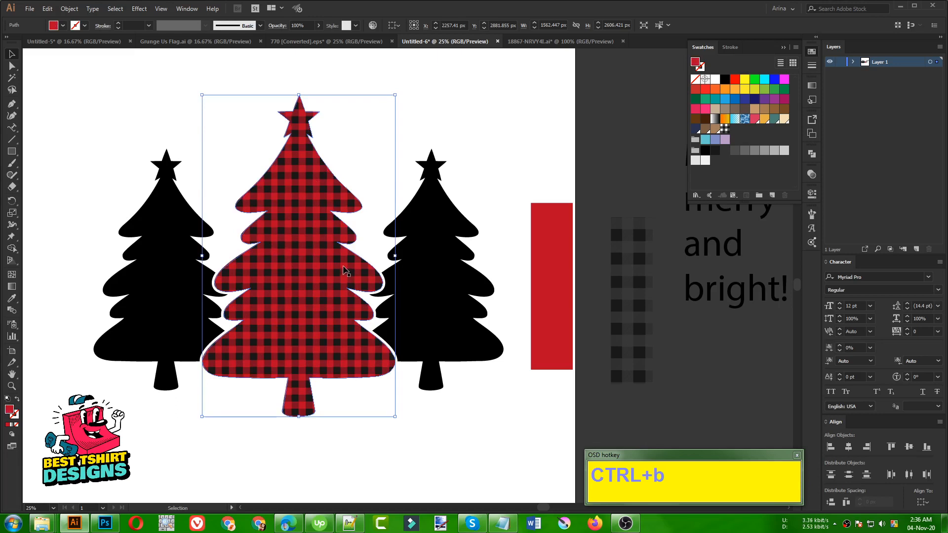
pyautogui.click(354, 156)
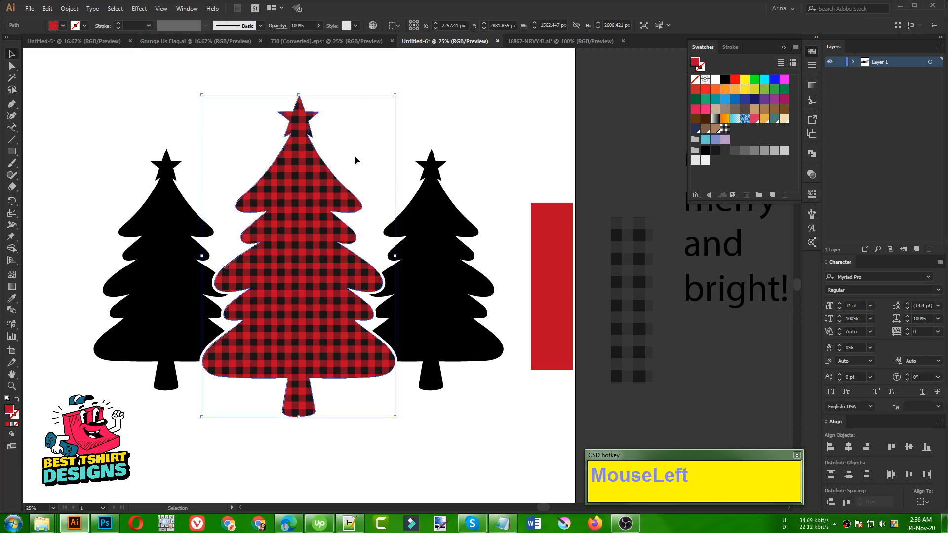
pyautogui.scroll(-1, 297, 345)
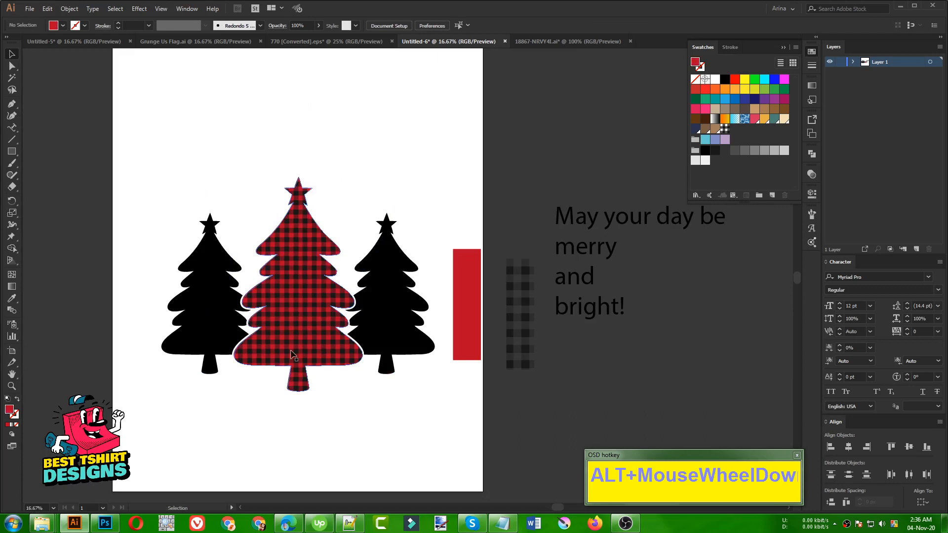
pyautogui.scroll(1, 372, 254)
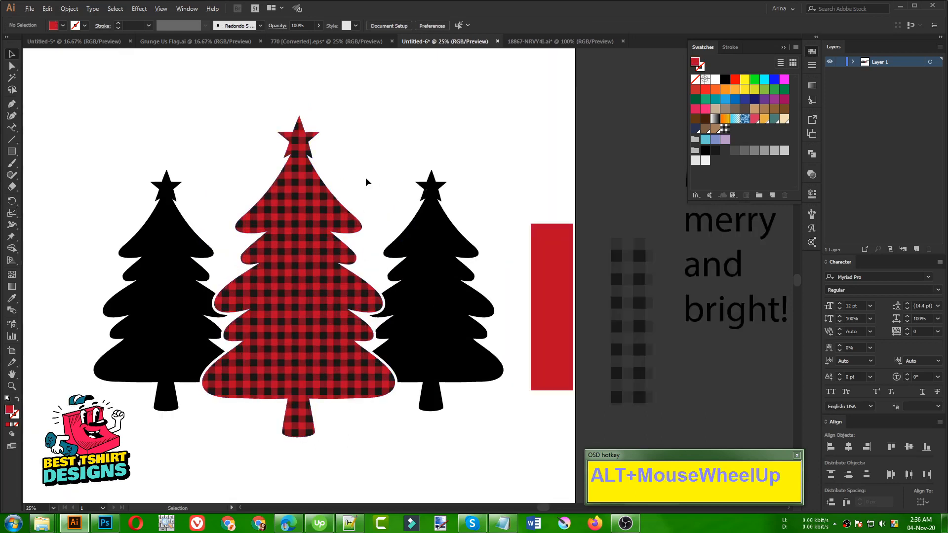
pyautogui.click(190, 254)
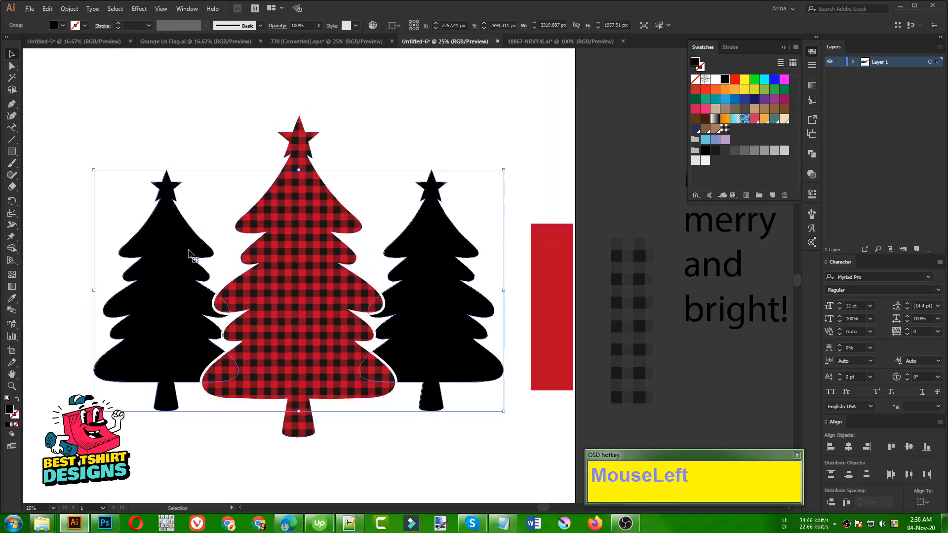
pyautogui.doubleClick(190, 254)
pyautogui.click(189, 253)
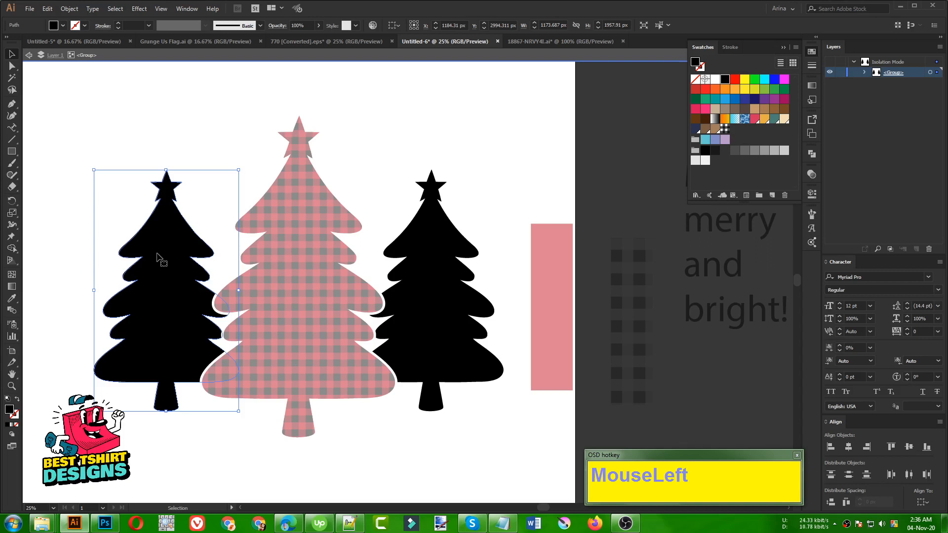
pyautogui.press('ctrl')
pyautogui.hotkey('ctrl', 'c')
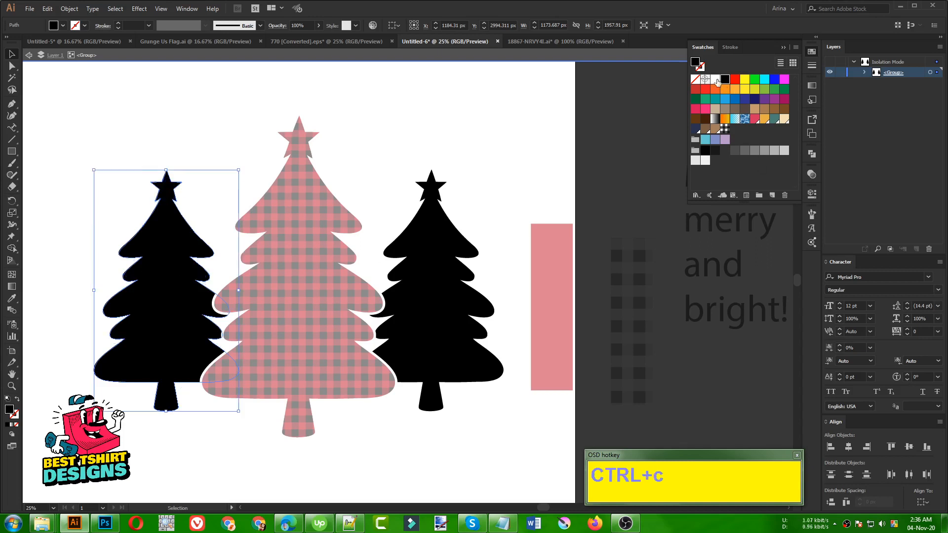
pyautogui.doubleClick(476, 125)
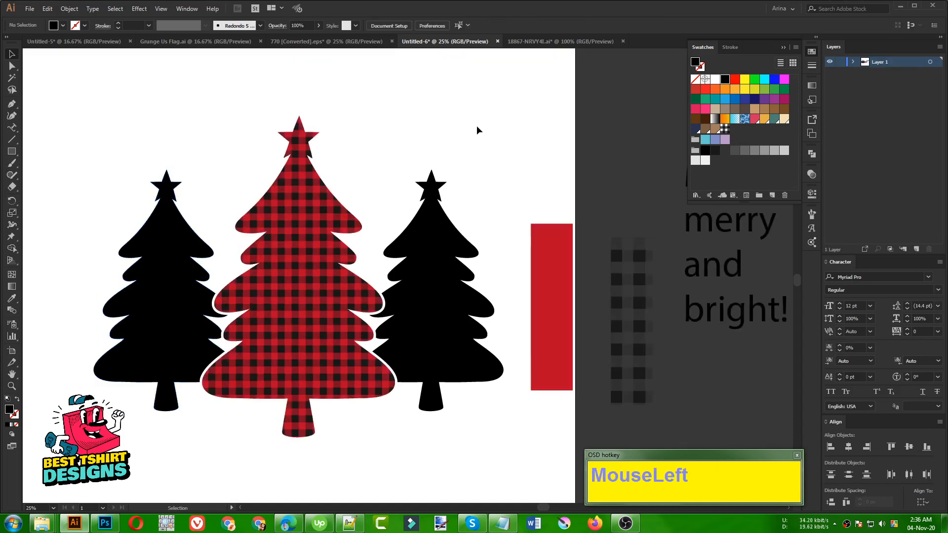
# Open the Illustrator file 195 with the animal skin patterns from the checked-patterns folder.
pyautogui.click(532, 43)
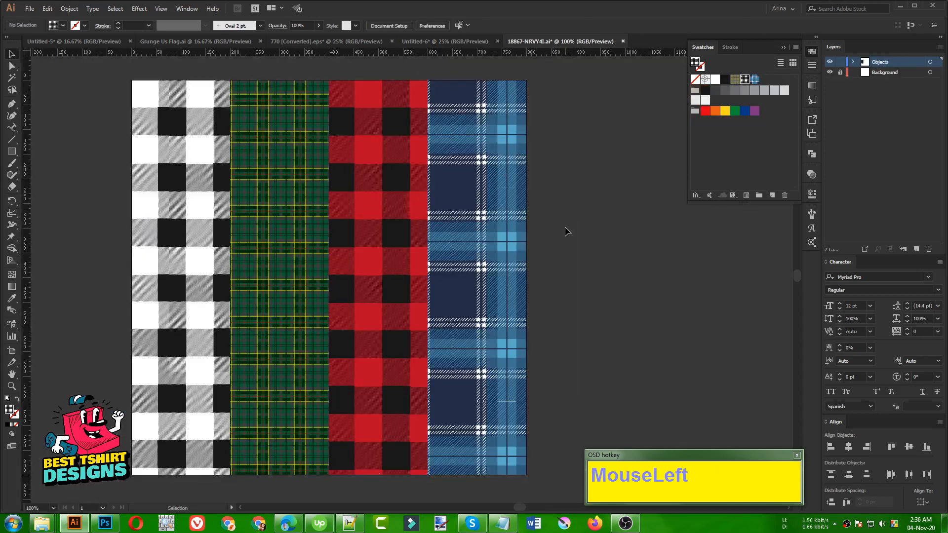
pyautogui.click(193, 264)
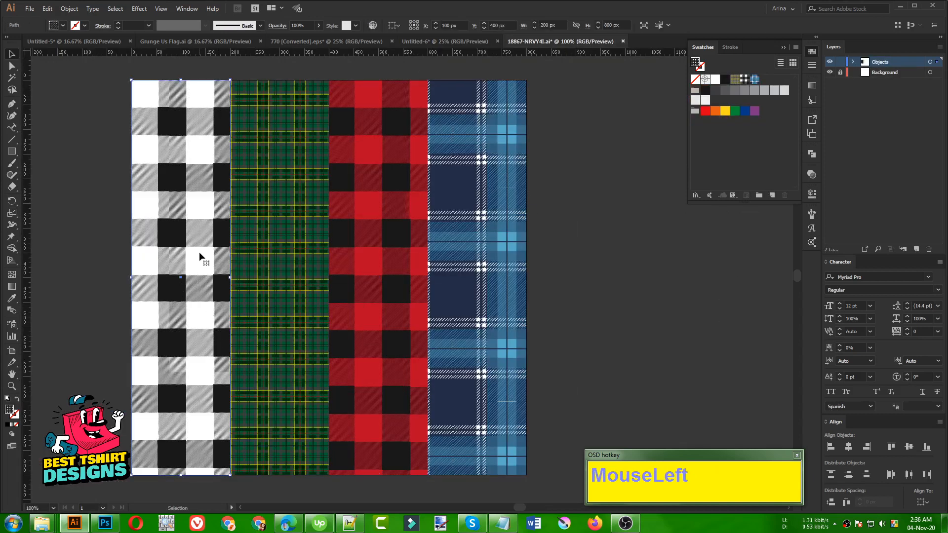
pyautogui.click(573, 307)
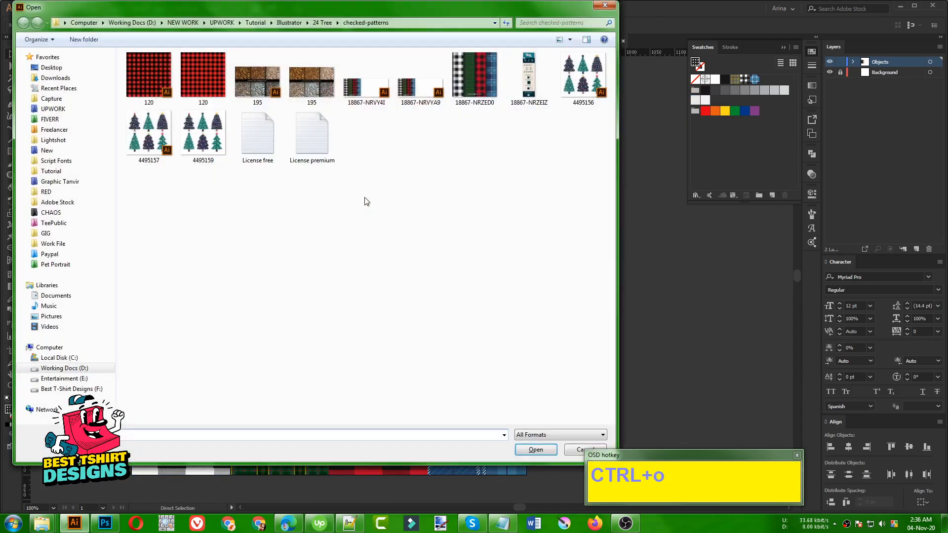
pyautogui.click(364, 201)
pyautogui.click(271, 97)
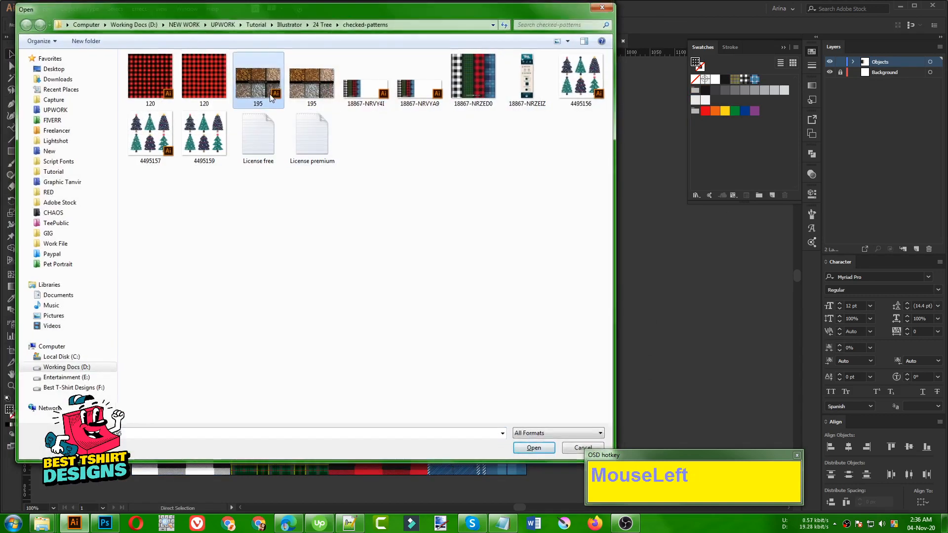
pyautogui.doubleClick(271, 98)
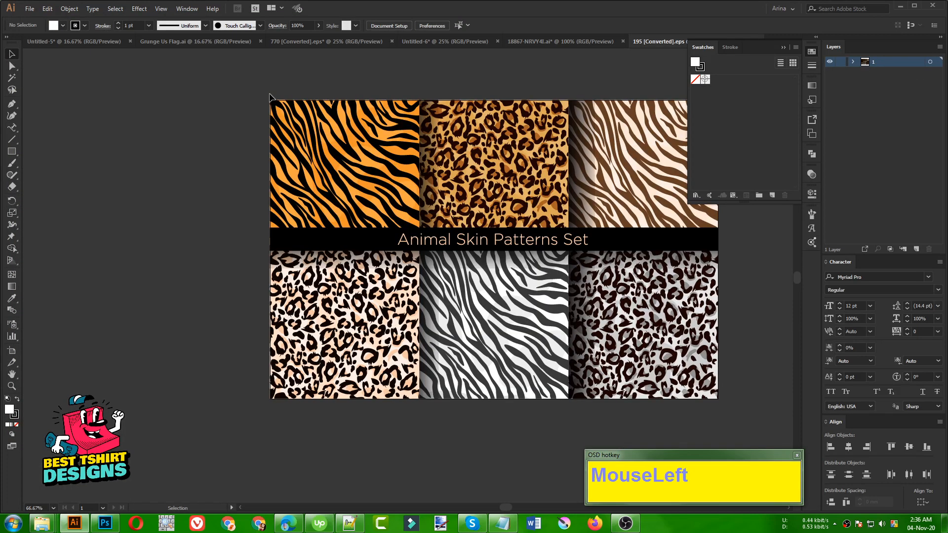
# Delete the "Animal Skin Patterns Set" title and the black banner behind it.
pyautogui.click(509, 246)
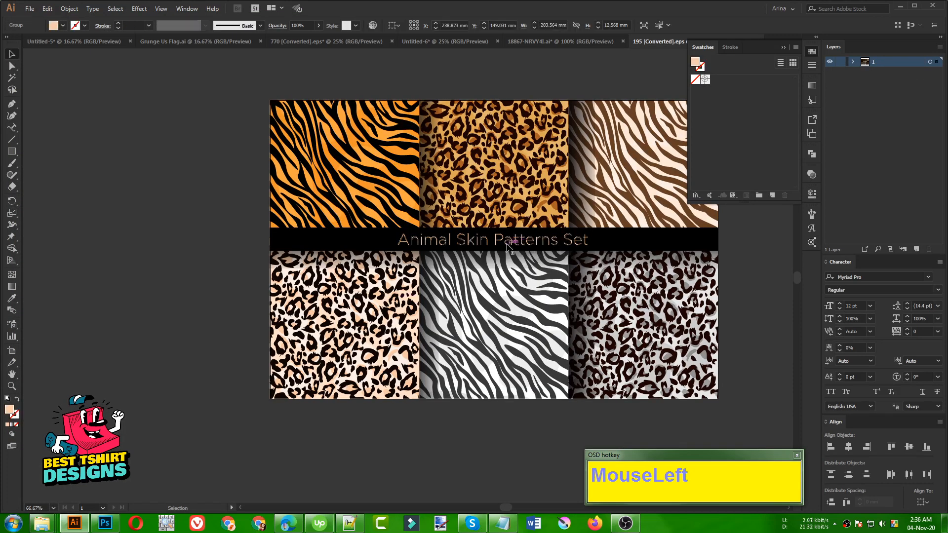
pyautogui.press('Delete')
pyautogui.click(509, 247)
pyautogui.press('Delete')
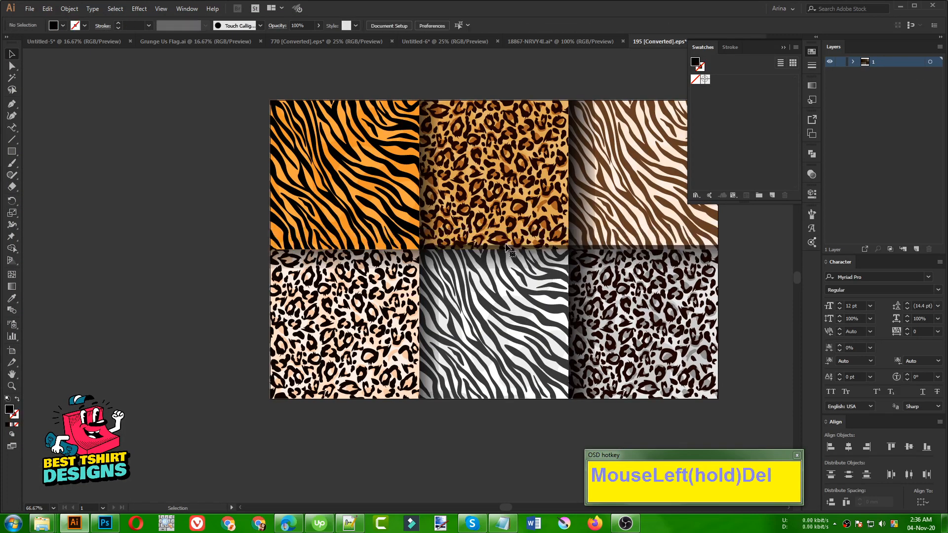
# Delete the shadow strips lying over the seams between the animal skin tiles.
pyautogui.click(431, 252)
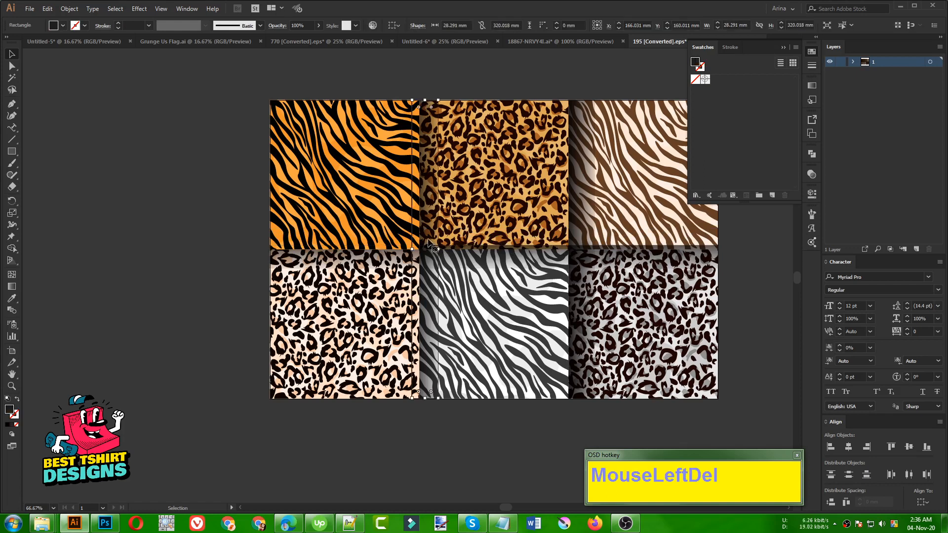
pyautogui.press('Delete')
pyautogui.click(476, 256)
pyautogui.press('Delete')
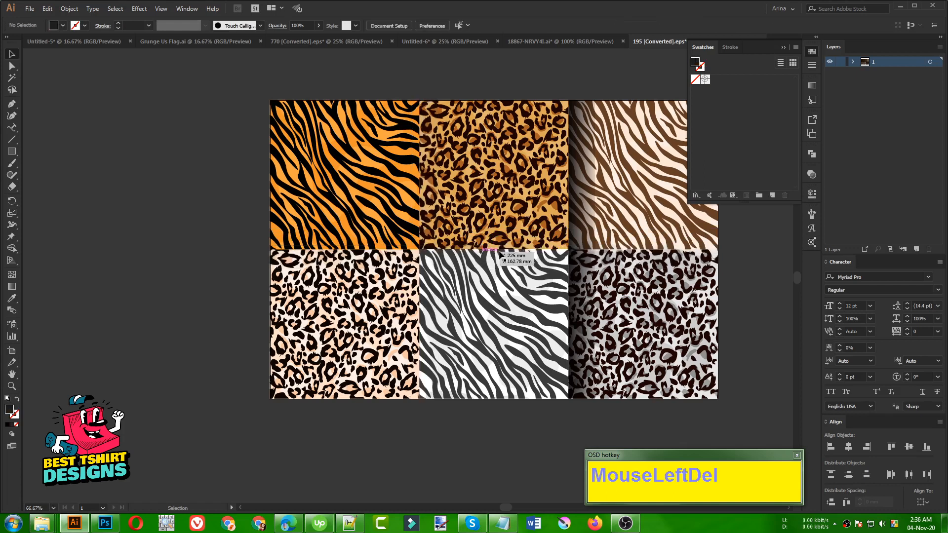
pyautogui.click(588, 228)
pyautogui.press('Delete')
# Move the orange-brown leopard tile out of the pattern sheet onto the empty canvas beside it and copy it.
pyautogui.click(512, 221)
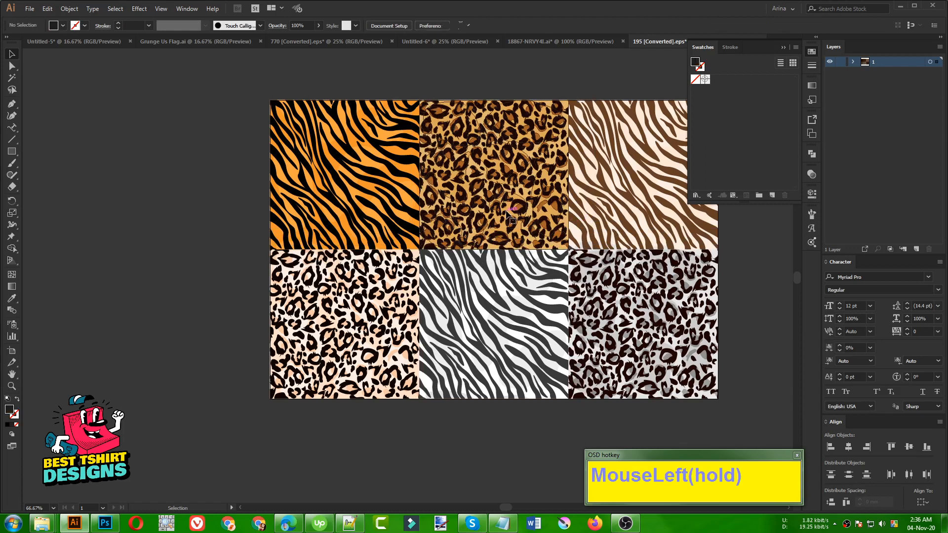
pyautogui.moveTo(513, 221); pyautogui.dragTo(181, 252)
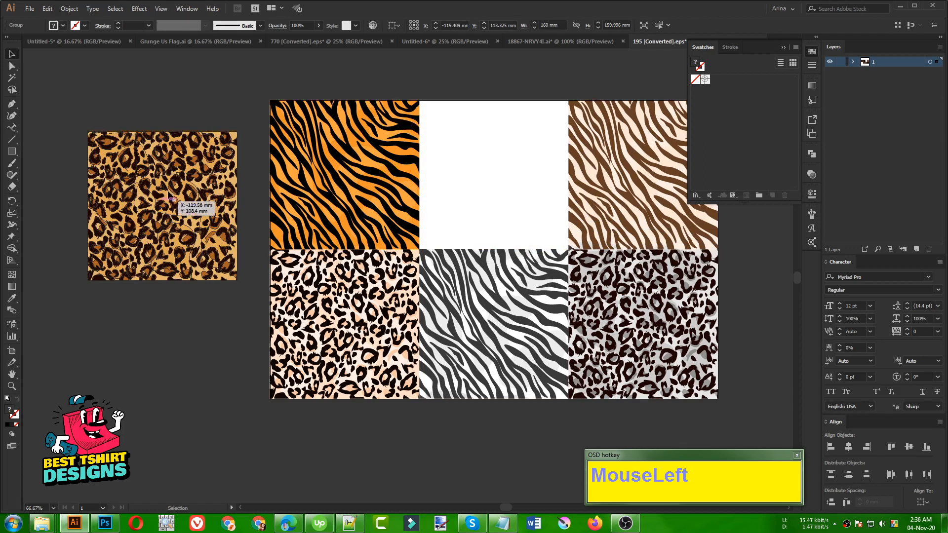
pyautogui.moveTo(172, 199); pyautogui.dragTo(173, 200)
pyautogui.click(195, 330)
pyautogui.click(174, 241)
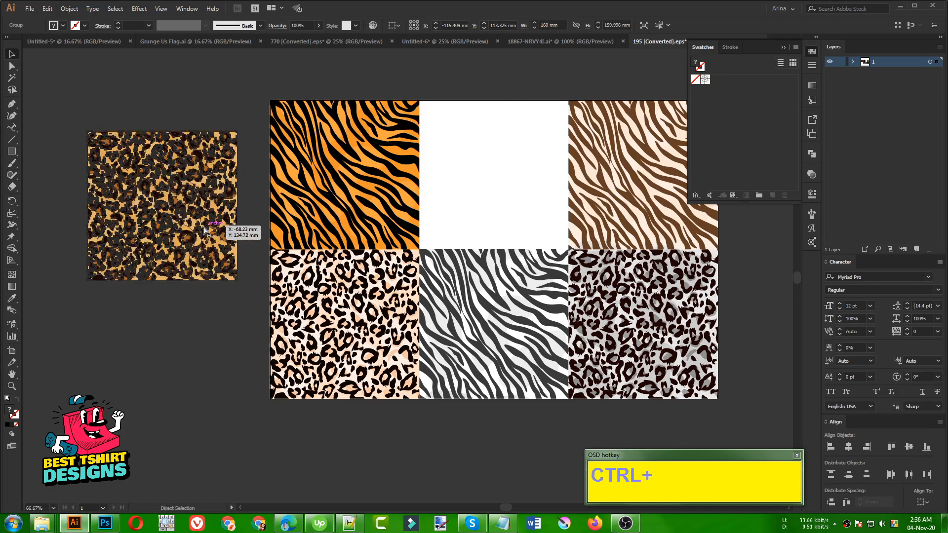
pyautogui.hotkey('ctrl', 'c')
# Paste the leopard tile into the Untitled-6 tree document, place it over the left tree and enlarge it to about 1033 × 1033 px.
pyautogui.click(423, 43)
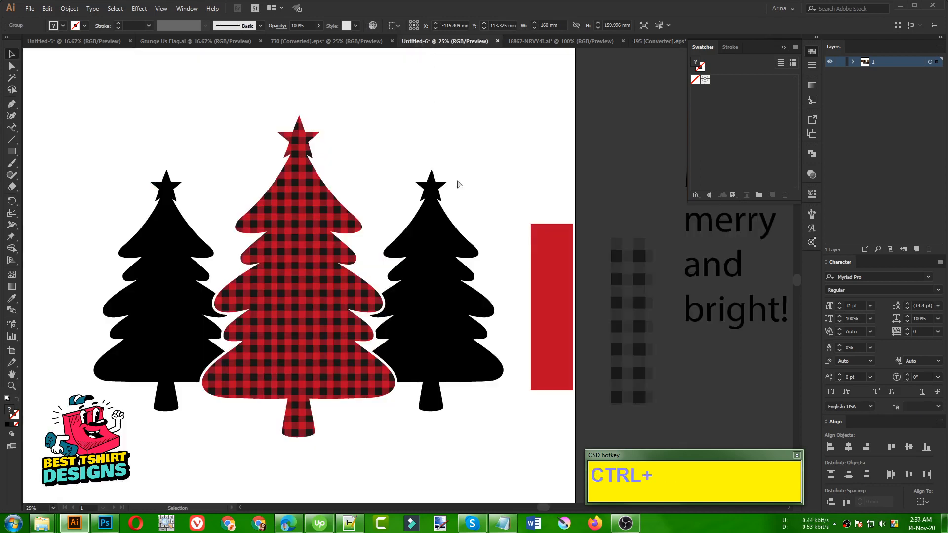
pyautogui.hotkey('ctrl', 'v')
pyautogui.moveTo(434, 276); pyautogui.dragTo(407, 148)
pyautogui.click(503, 151)
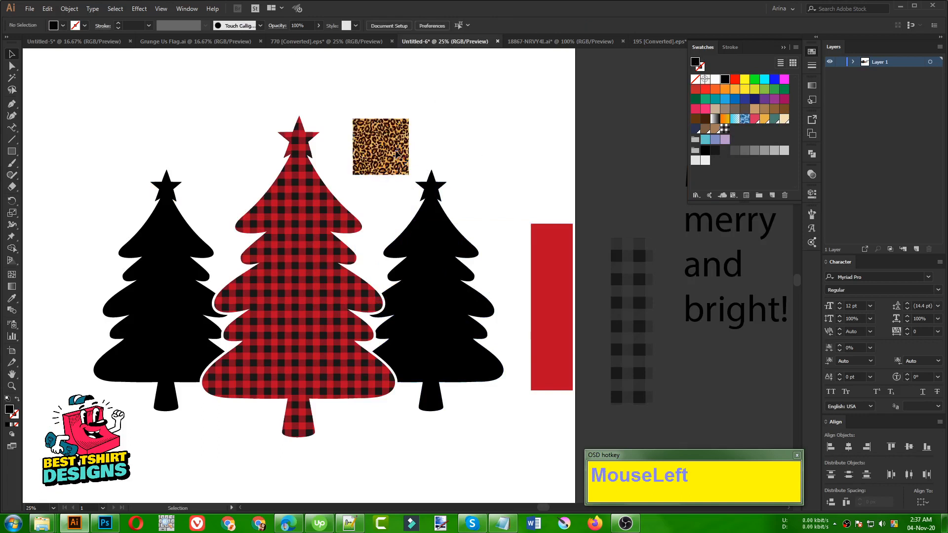
pyautogui.moveTo(392, 166); pyautogui.dragTo(237, 349)
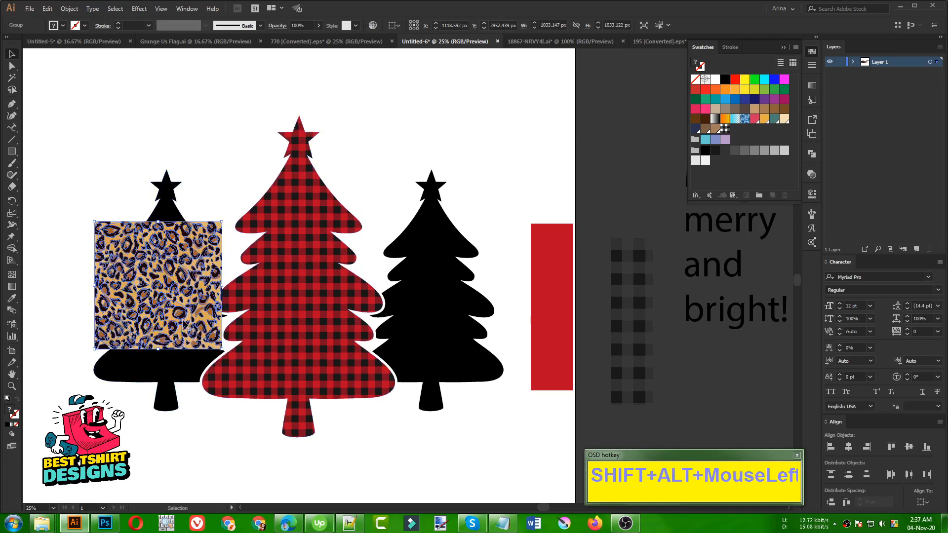
# Make a grid pattern swatch from the leopard tile with the default pattern options and finish pattern editing.
pyautogui.click(69, 9)
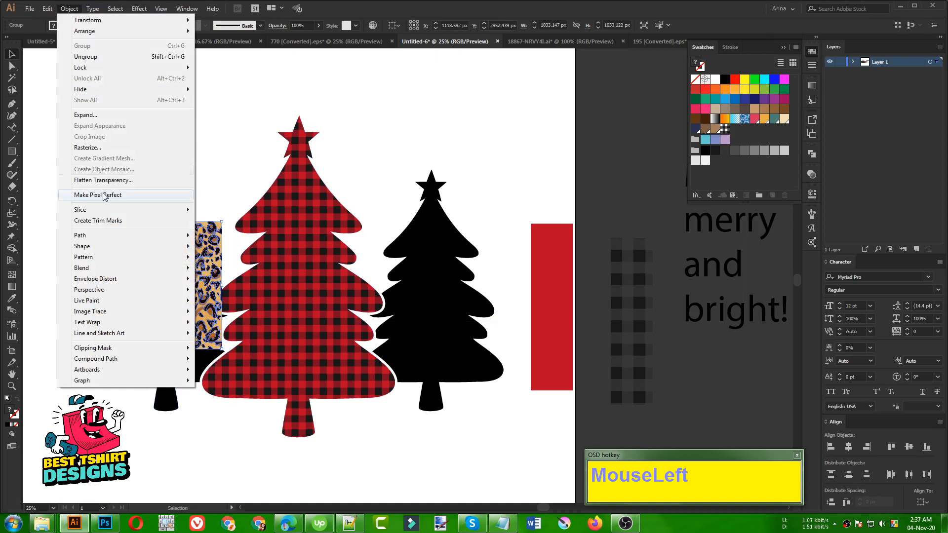
pyautogui.moveTo(112, 257)
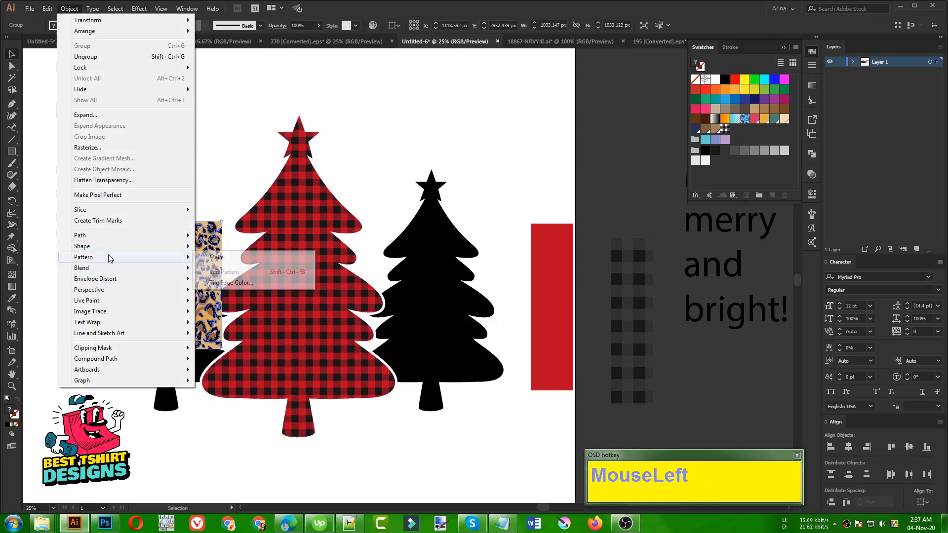
pyautogui.click(245, 262)
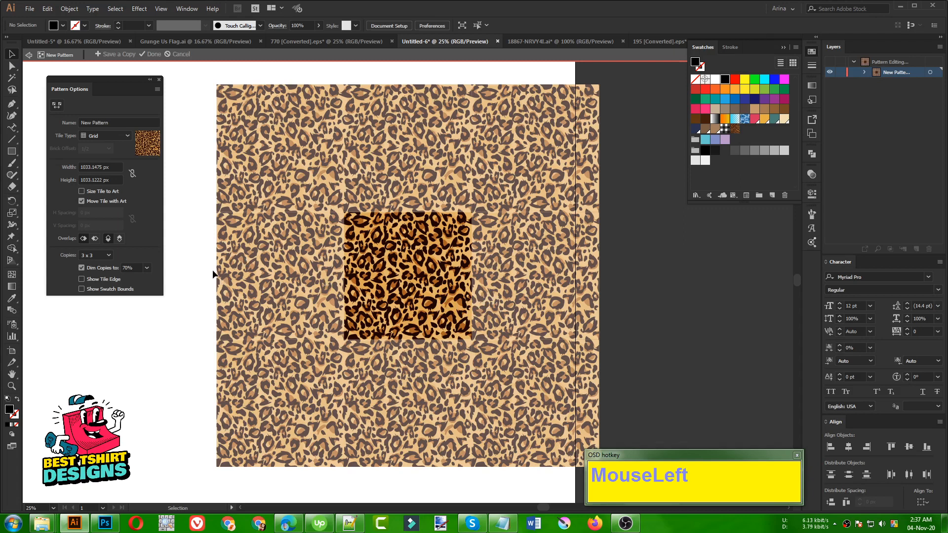
pyautogui.keyDown('alt'); pyautogui.scroll(2, 424, 274); pyautogui.keyUp('alt')
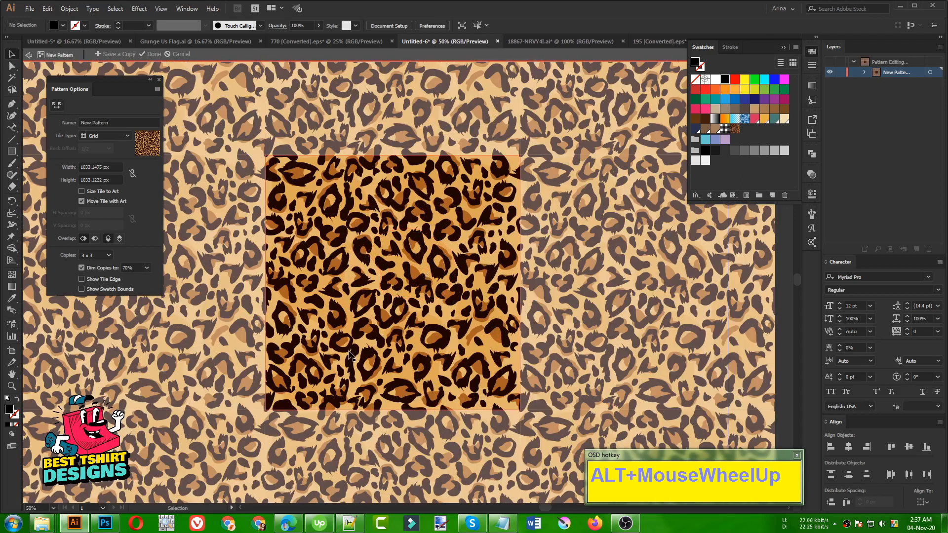
pyautogui.keyDown('alt'); pyautogui.scroll(-1, 302, 328); pyautogui.keyUp('alt')
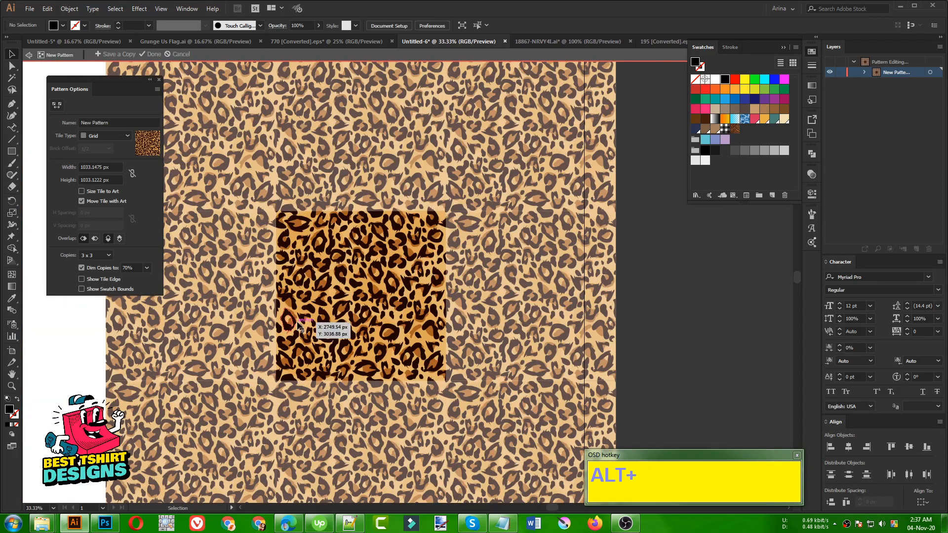
pyautogui.click(156, 57)
pyautogui.keyDown('alt'); pyautogui.scroll(-1, 429, 225); pyautogui.keyUp('alt')
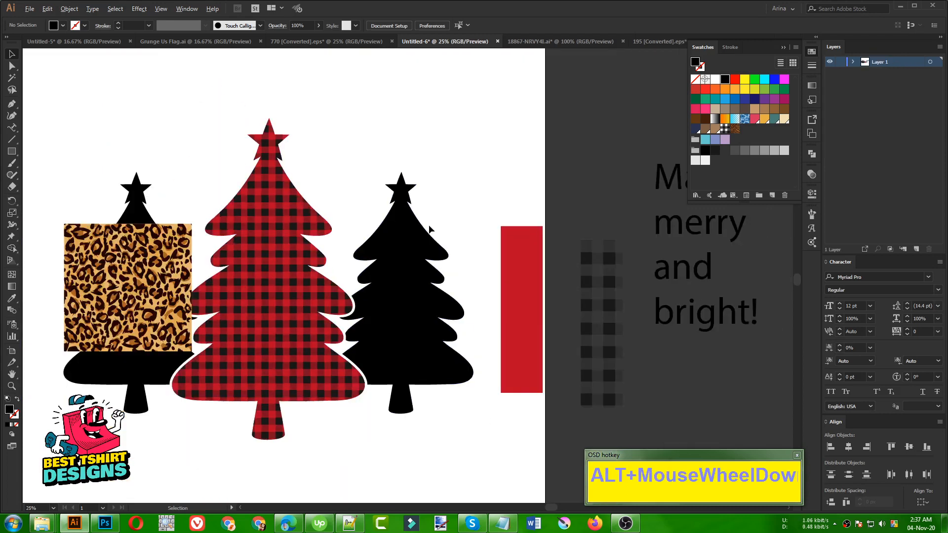
# Move the leopard tile away from the left tree and fill the two black side trees with the new leopard pattern swatch.
pyautogui.keyDown('alt'); pyautogui.scroll(-1, 429, 224); pyautogui.keyUp('alt')
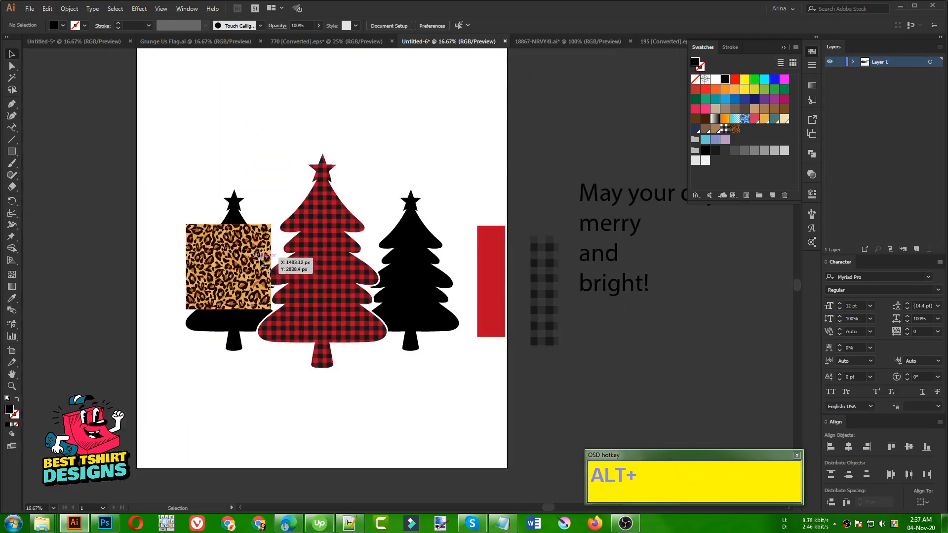
pyautogui.moveTo(259, 259); pyautogui.dragTo(190, 144)
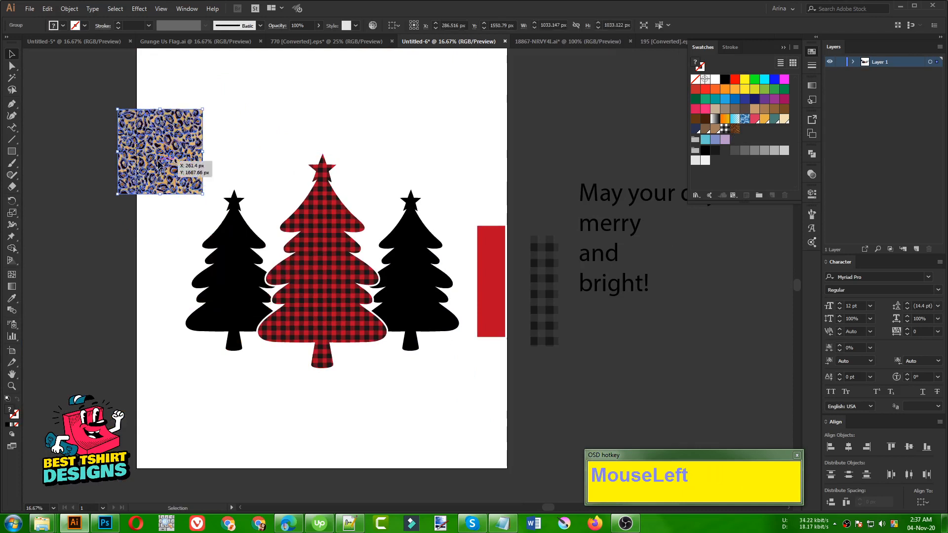
pyautogui.click(225, 266)
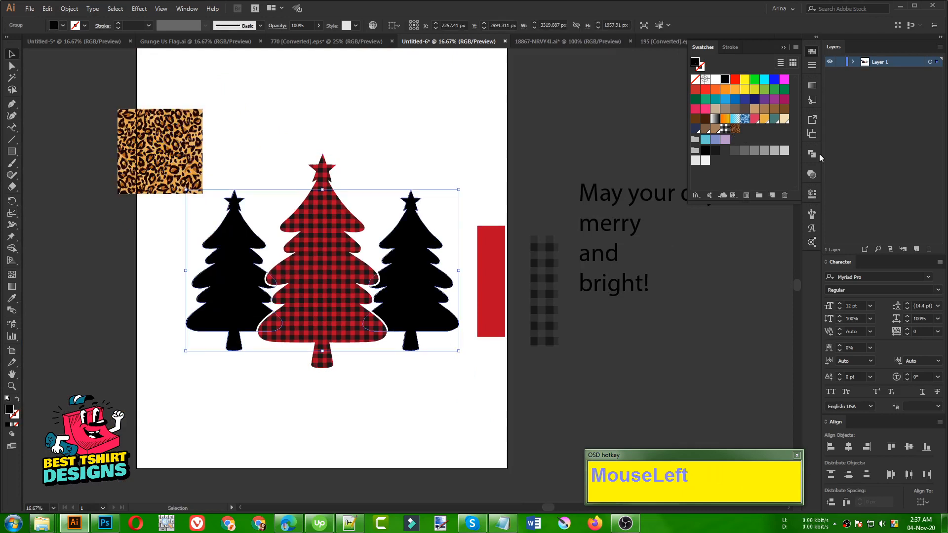
pyautogui.click(734, 130)
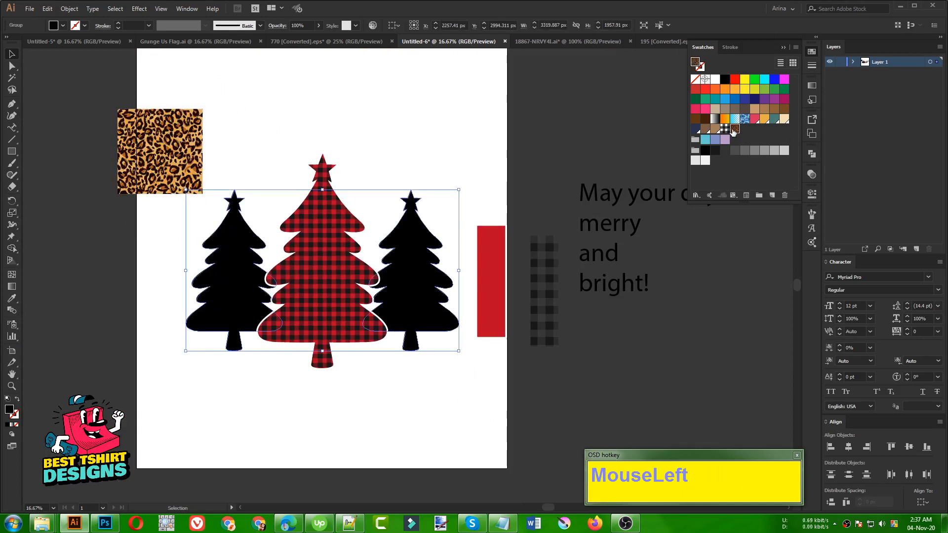
pyautogui.click(284, 404)
pyautogui.scroll(1, 347, 297)
pyautogui.scroll(-1, 316, 310)
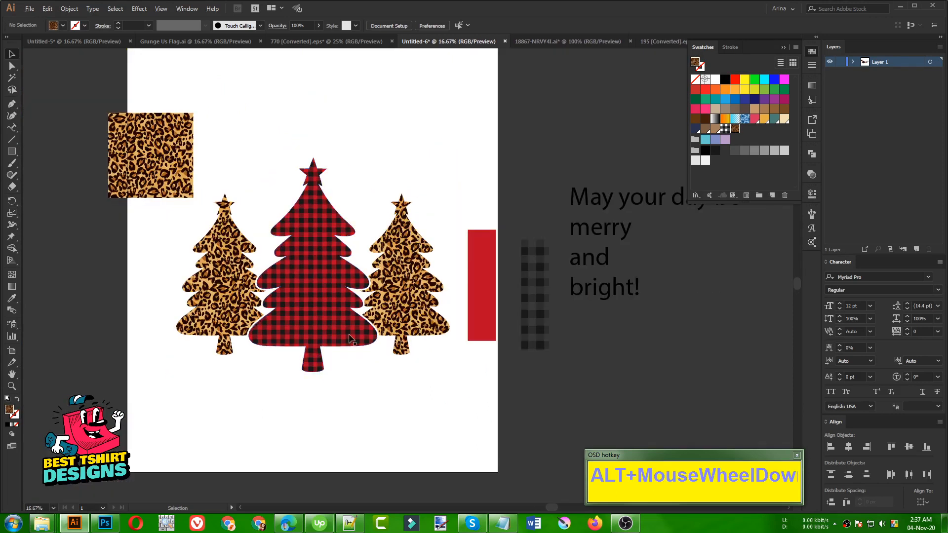
# Delete the leftover red rectangle, the plaid strip beside the artboard and the spare leopard tile.
pyautogui.click(483, 305)
pyautogui.press('Delete')
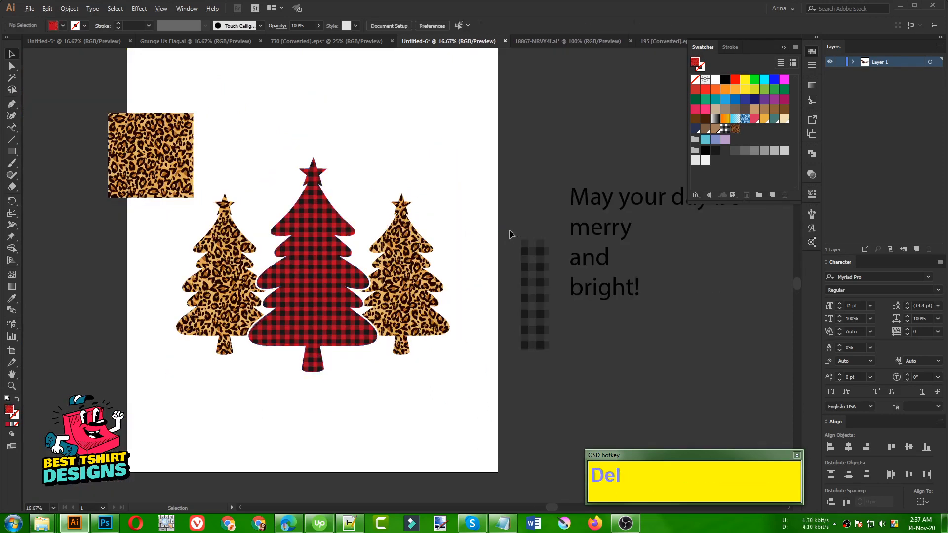
pyautogui.moveTo(508, 213); pyautogui.dragTo(545, 348)
pyautogui.press('Delete')
pyautogui.click(167, 206)
pyautogui.moveTo(167, 206); pyautogui.dragTo(148, 183)
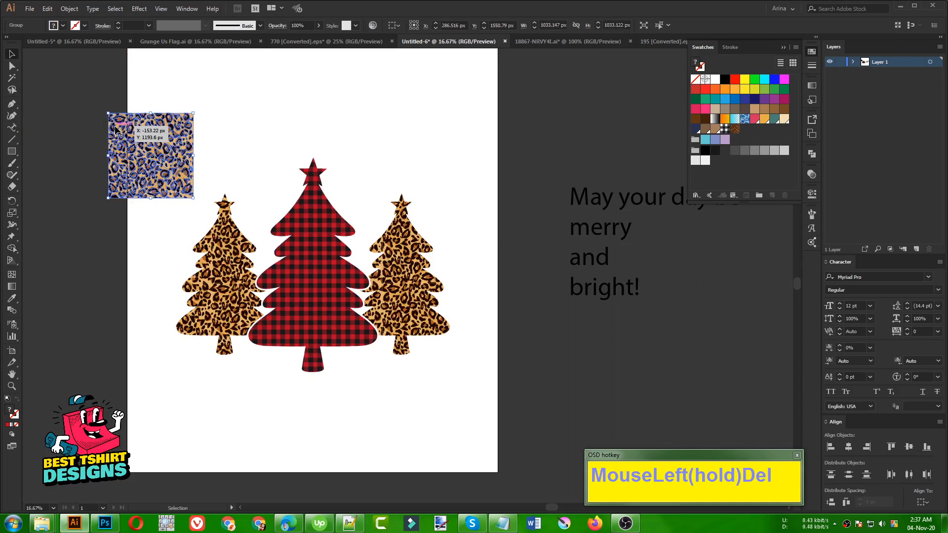
pyautogui.press('Delete')
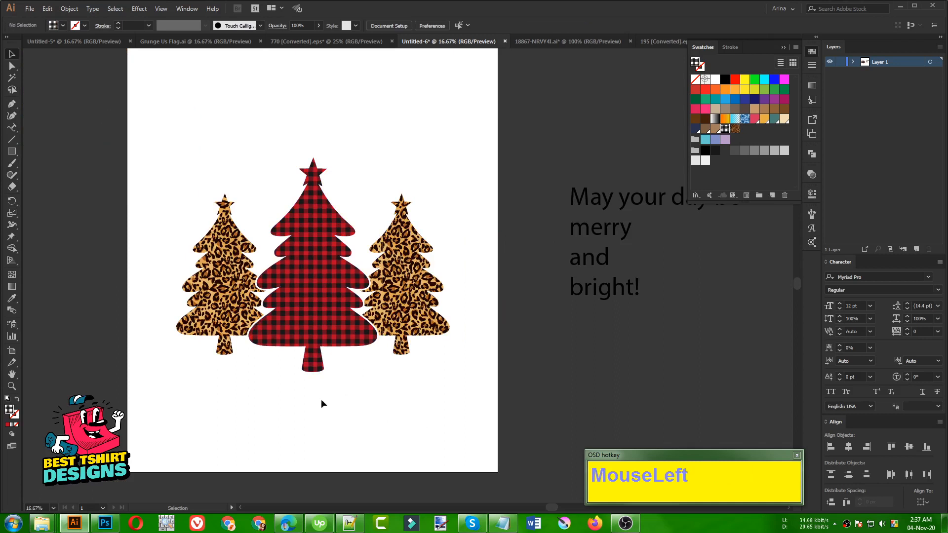
# Place the "May your day be" text above the trees and set its font to Pink Horn Unicorn.
pyautogui.scroll(4, 264, 360)
pyautogui.scroll(-3, 264, 359)
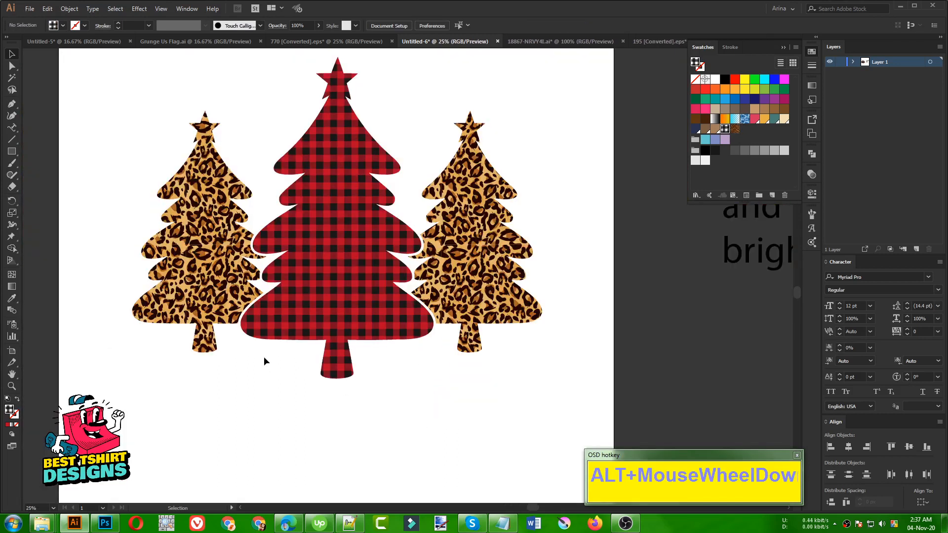
pyautogui.scroll(-1, 267, 357)
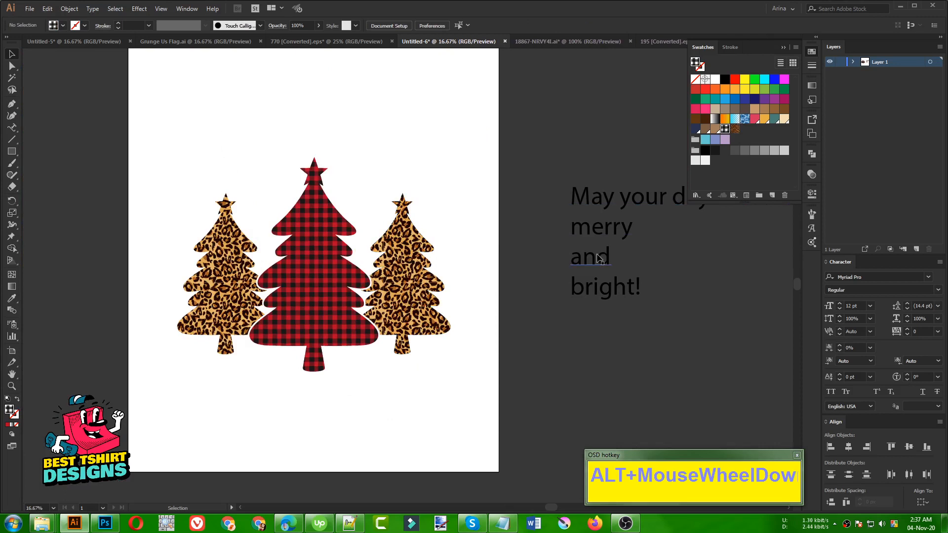
pyautogui.moveTo(650, 201); pyautogui.dragTo(313, 124)
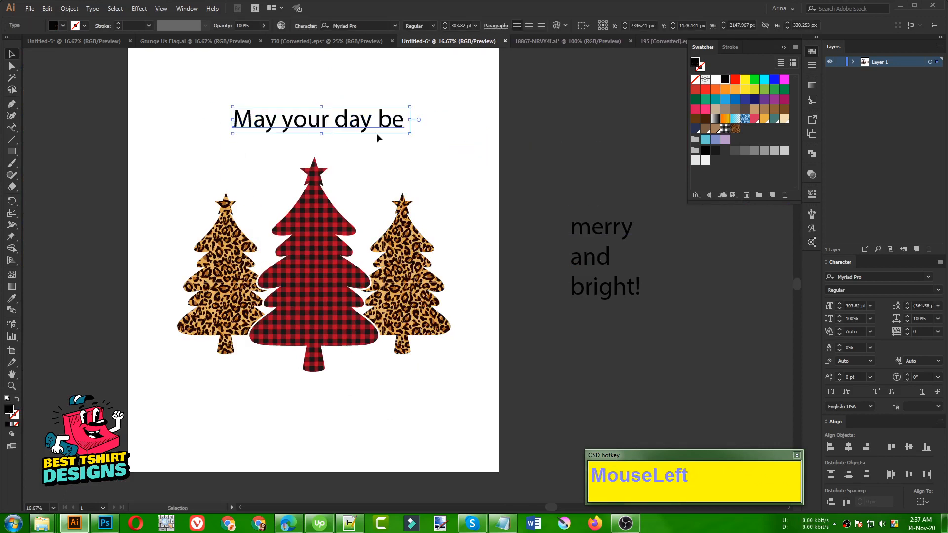
pyautogui.click(358, 25)
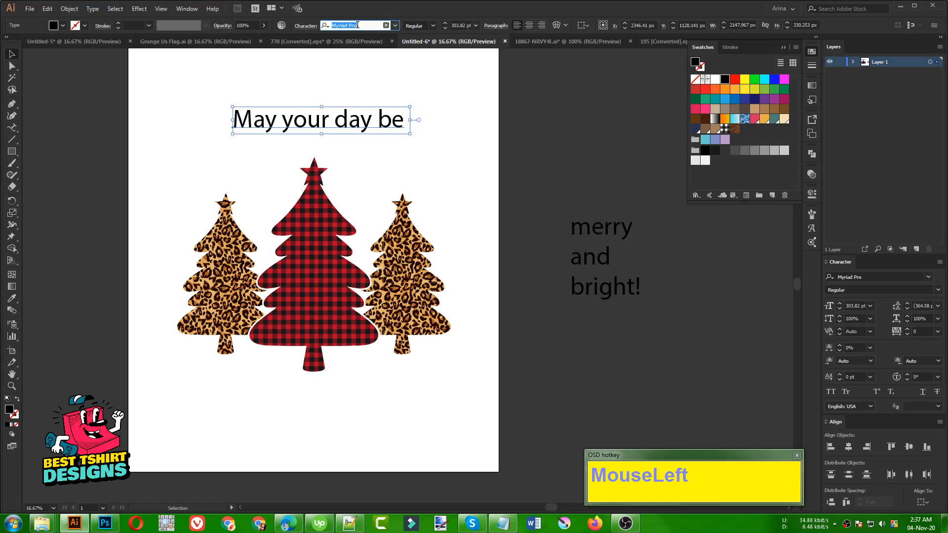
pyautogui.write('pink')
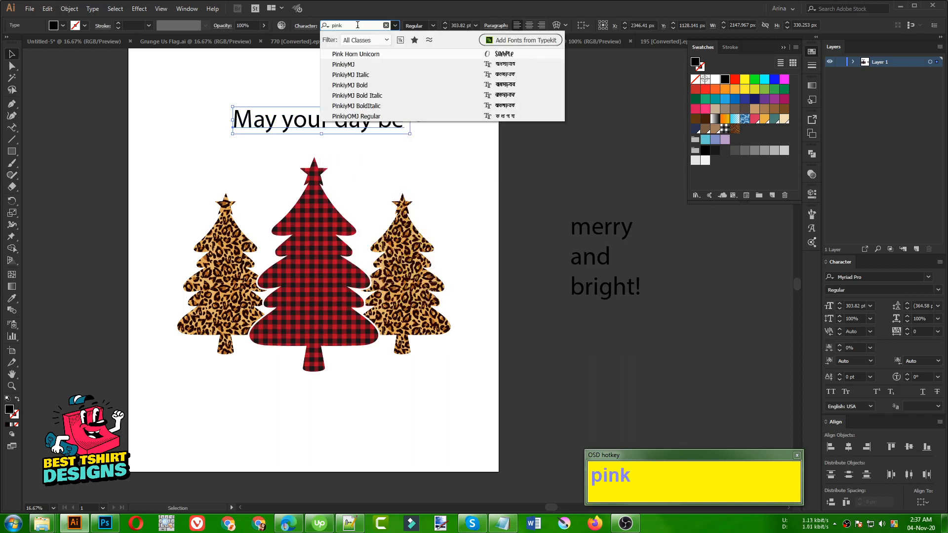
pyautogui.click(359, 55)
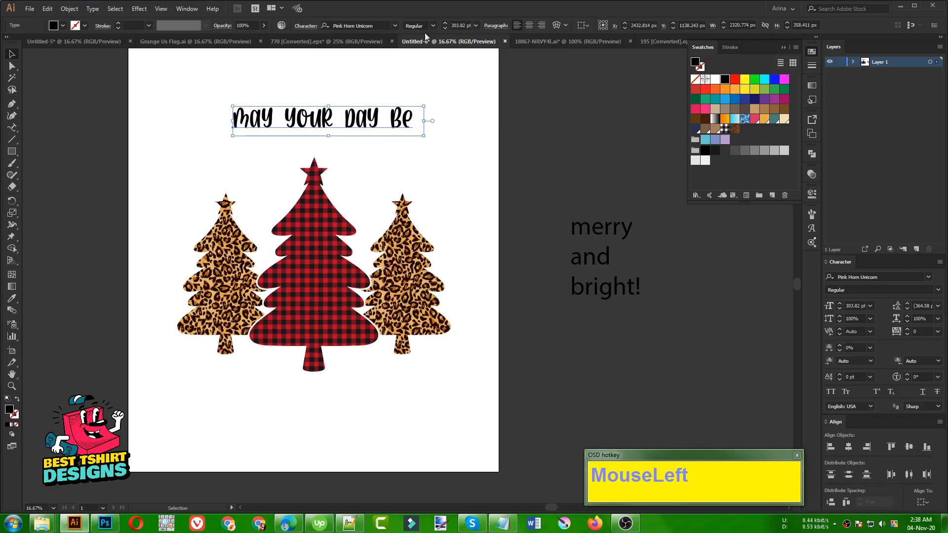
# Try the Balbeer Rustic font with All Caps on the "May your day be" text, and undo both changes.
pyautogui.click(355, 27)
pyautogui.write('bee')
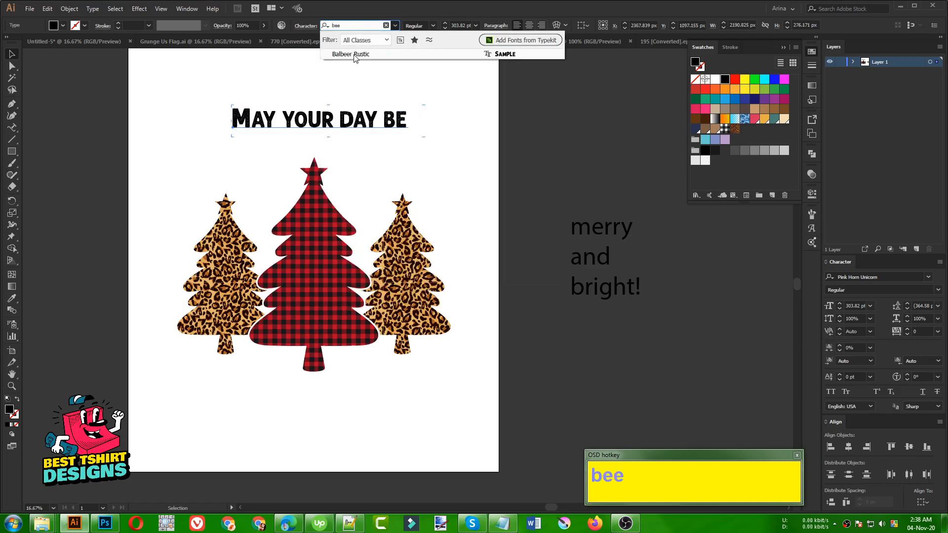
pyautogui.click(354, 55)
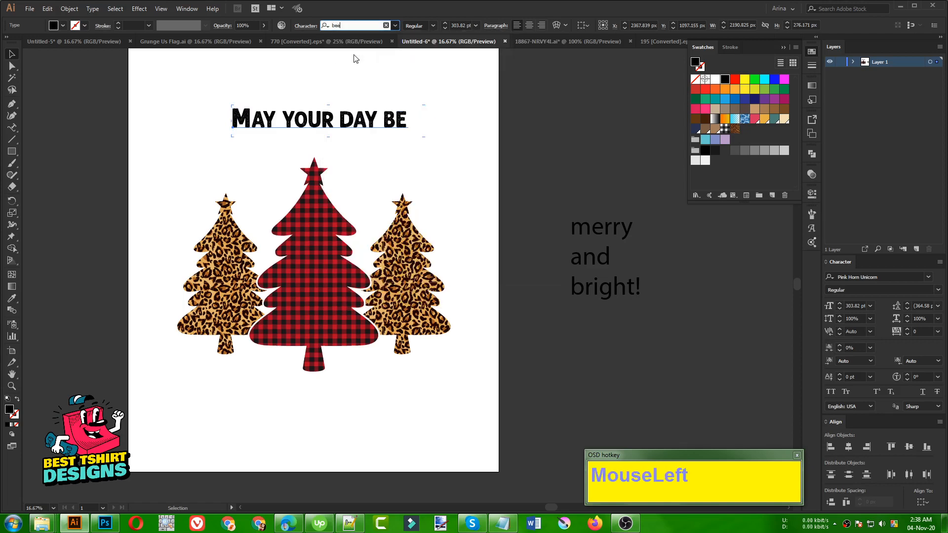
pyautogui.click(831, 393)
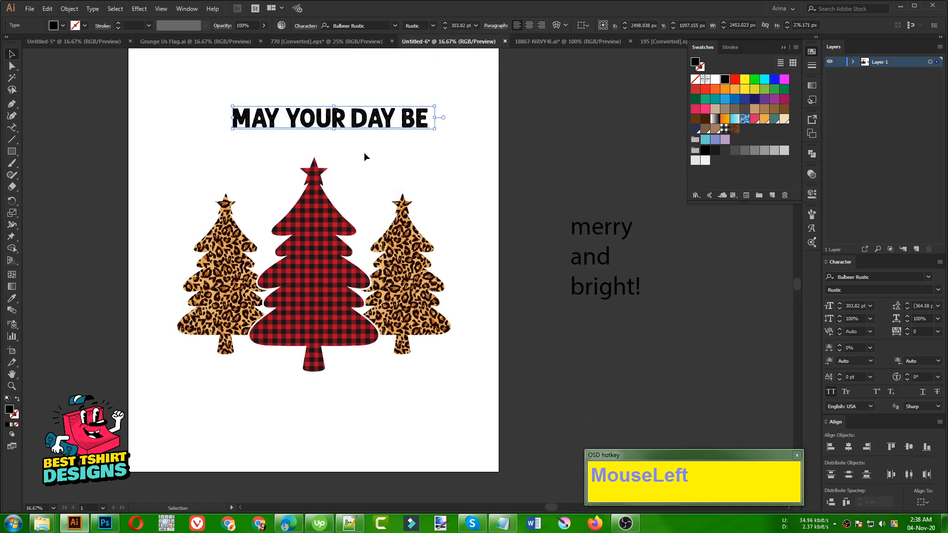
pyautogui.hotkey('ctrl', 'z')
pyautogui.hotkey('ctrl', 'z')
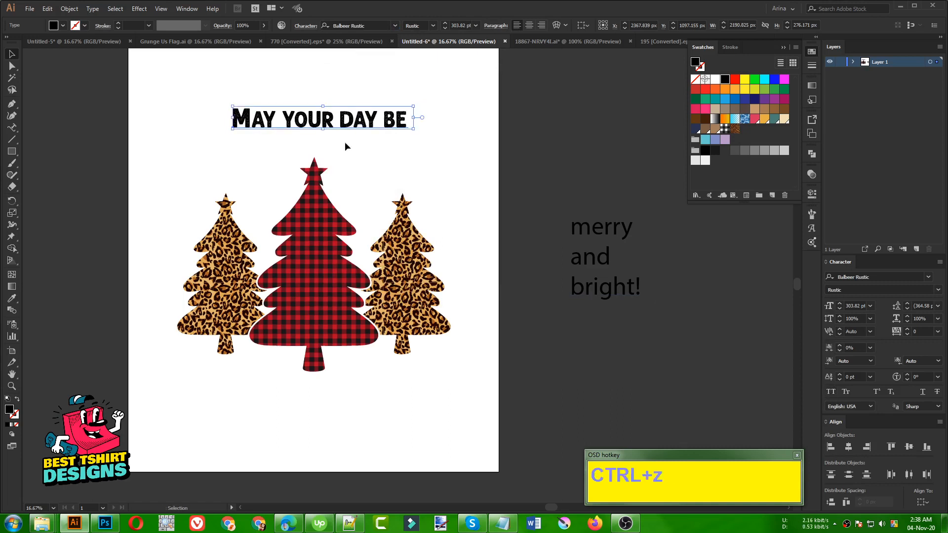
# Raise the heading text and draw an unfilled ellipse with a black outline, about 3353 × 2064 px, around the upper part of the trees.
pyautogui.moveTo(364, 126); pyautogui.dragTo(352, 93)
pyautogui.moveTo(12, 151); pyautogui.dragTo(55, 174)
pyautogui.moveTo(178, 131); pyautogui.dragTo(454, 301)
pyautogui.hotkey('shift', 'x')
pyautogui.press('v')
pyautogui.click(385, 388)
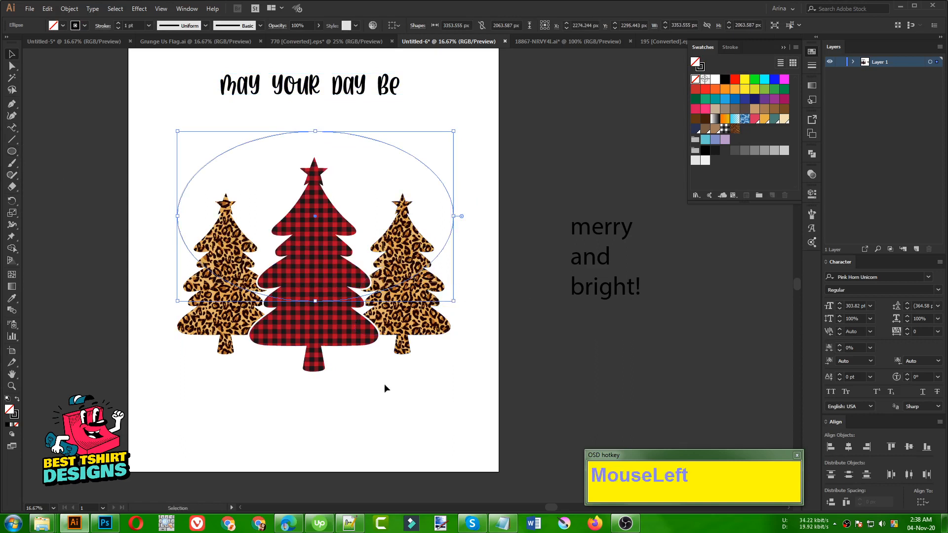
# Group the three trees and centre them horizontally with the ellipse.
pyautogui.moveTo(465, 386); pyautogui.dragTo(173, 323)
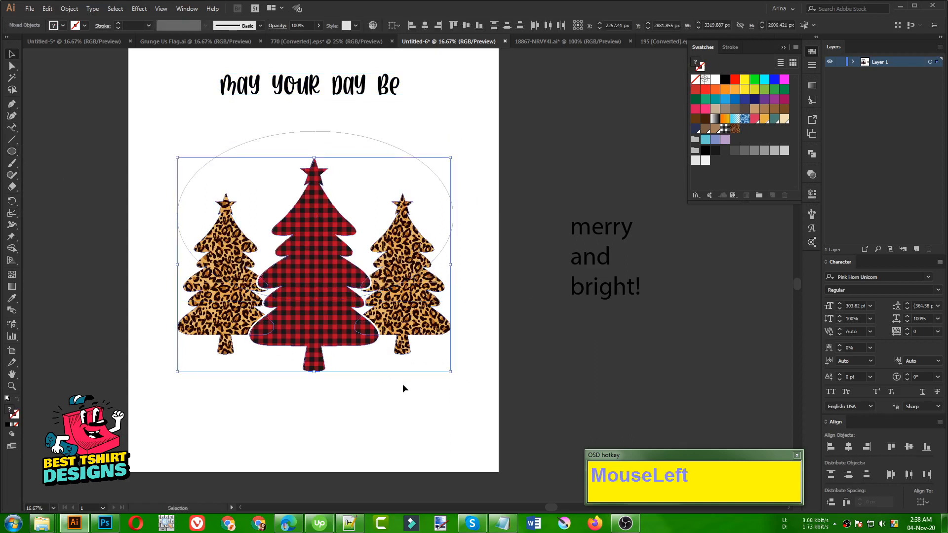
pyautogui.hotkey('ctrl', 'g')
pyautogui.moveTo(424, 410); pyautogui.dragTo(292, 284)
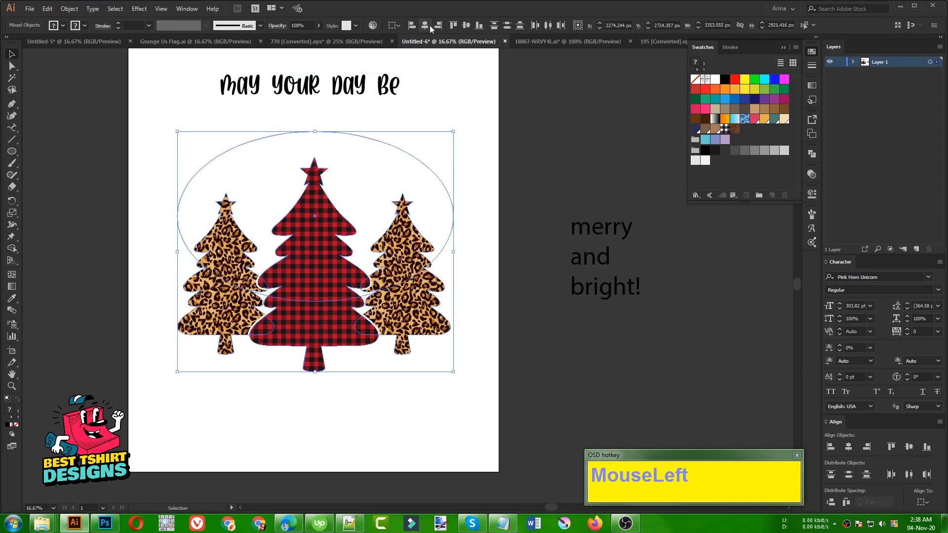
# Set the "May your day be" text to All Caps and move it onto the ellipse as path text starting at the ellipse's left anchor.
pyautogui.click(383, 95)
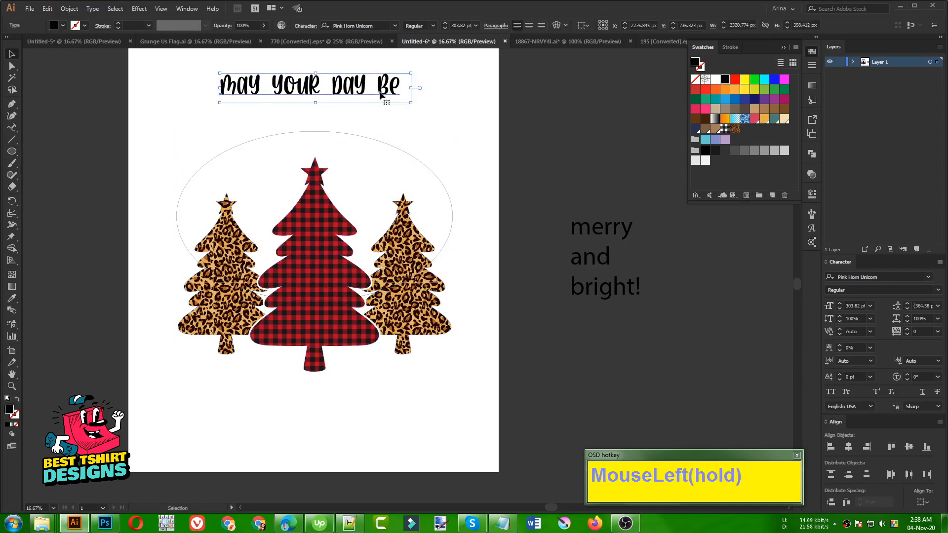
pyautogui.click(831, 392)
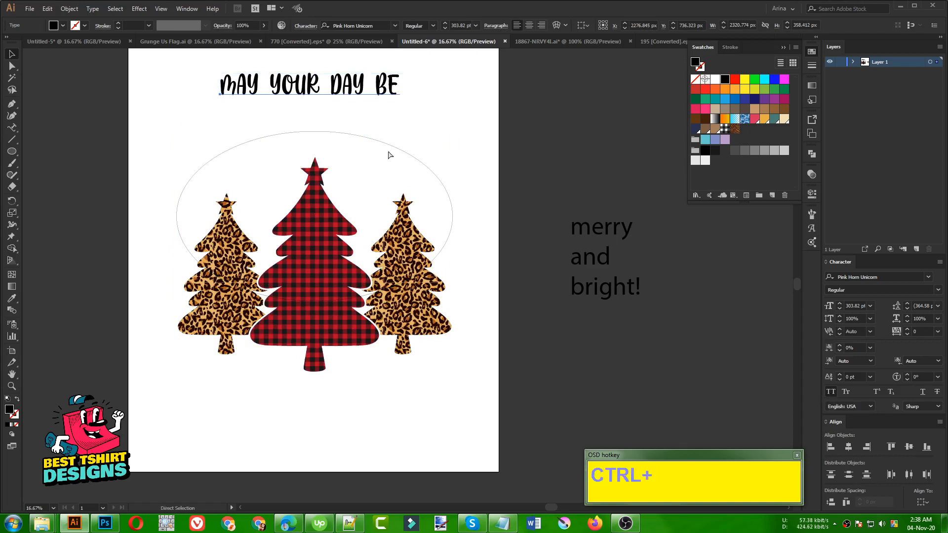
pyautogui.hotkey('ctrl', 'x')
pyautogui.click(11, 131)
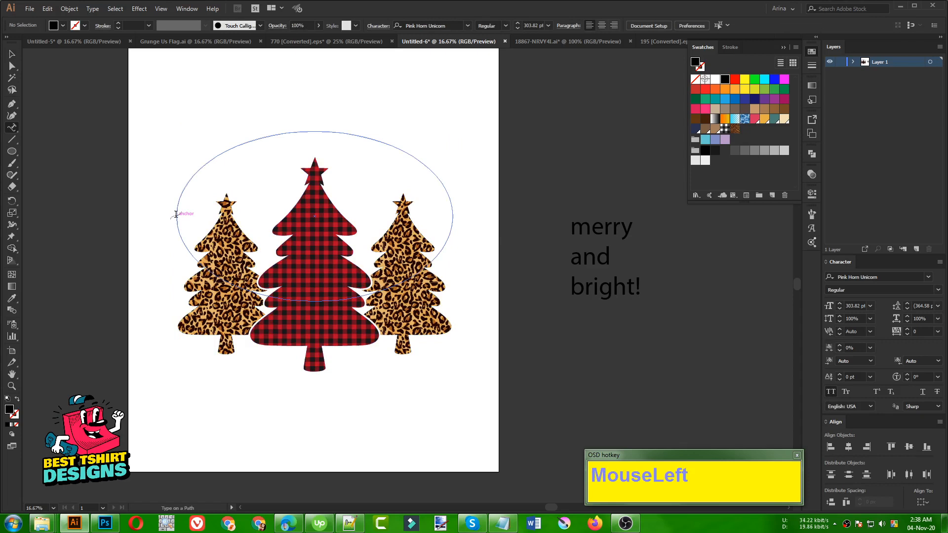
pyautogui.click(176, 214)
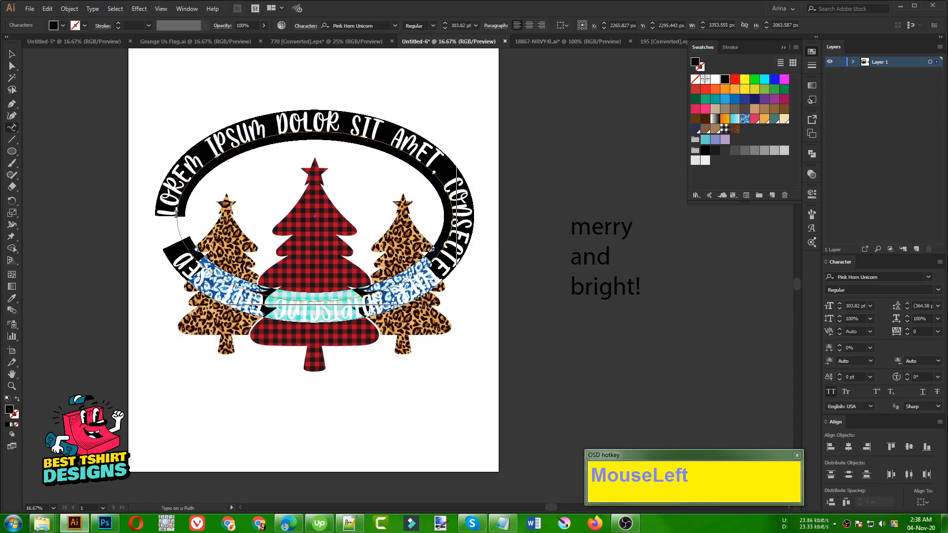
pyautogui.hotkey('ctrl', 'v')
pyautogui.click(10, 56)
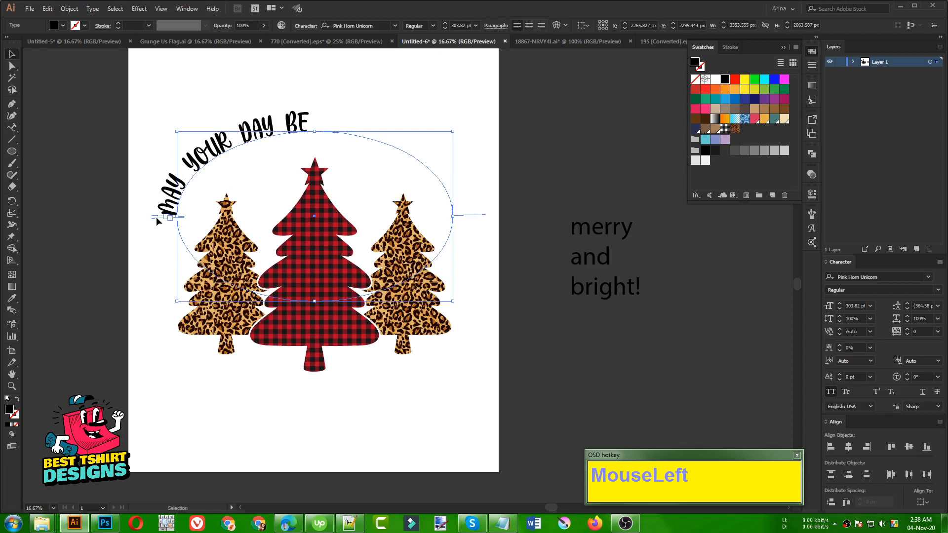
# Adjust the path text's span to the ellipse's upper half, centre-align it and set its font size to 450 pt.
pyautogui.moveTo(181, 222); pyautogui.dragTo(493, 218)
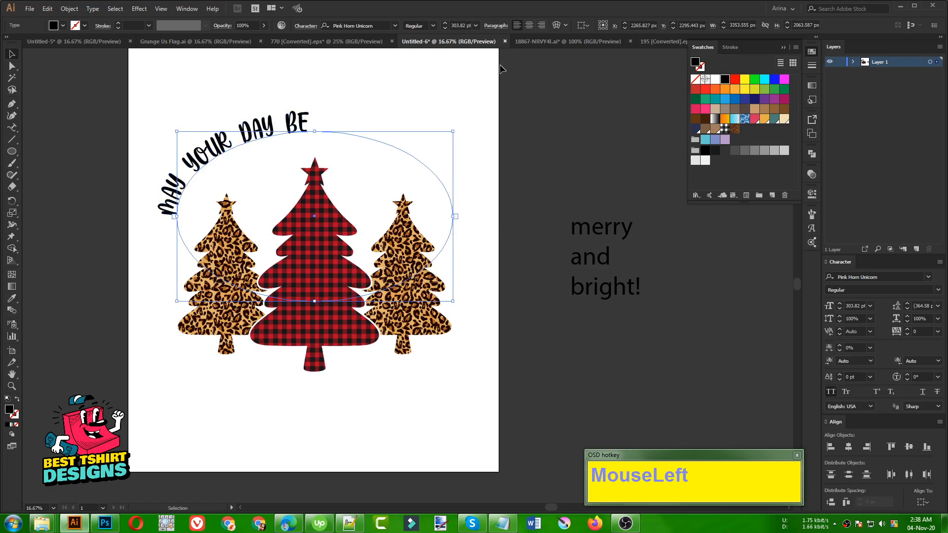
pyautogui.click(533, 26)
pyautogui.keyDown('shift'); pyautogui.scroll(11, 459, 25); pyautogui.keyUp('shift')
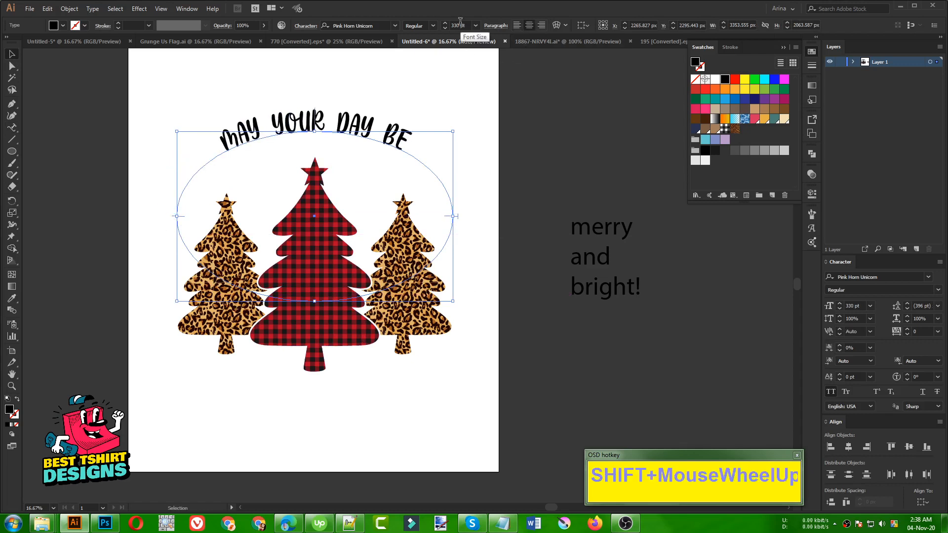
pyautogui.keyDown('shift'); pyautogui.scroll(6, 460, 24); pyautogui.keyUp('shift')
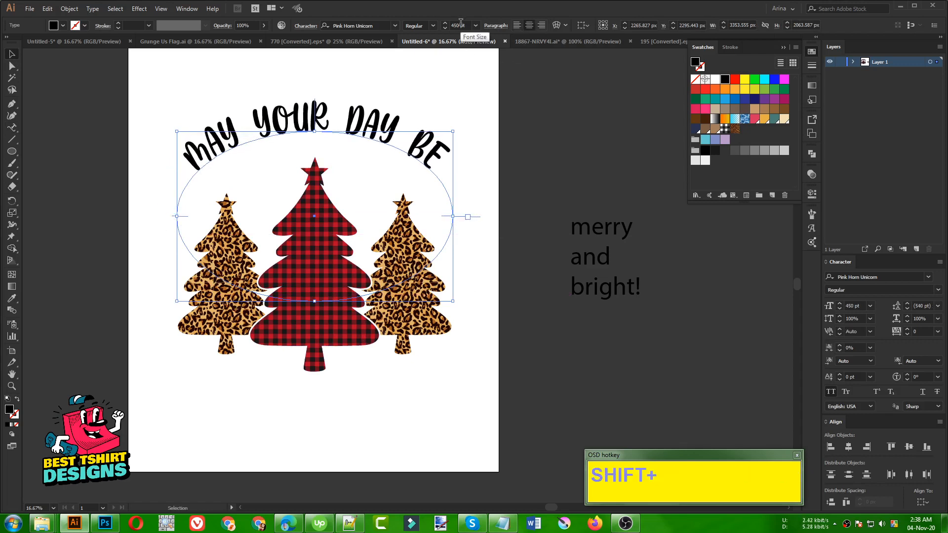
# Set the arched text's font size to 490 pt and move the word "merry" onto the artboard below the trees.
pyautogui.keyDown('shift'); pyautogui.scroll(2, 460, 23); pyautogui.keyUp('shift')
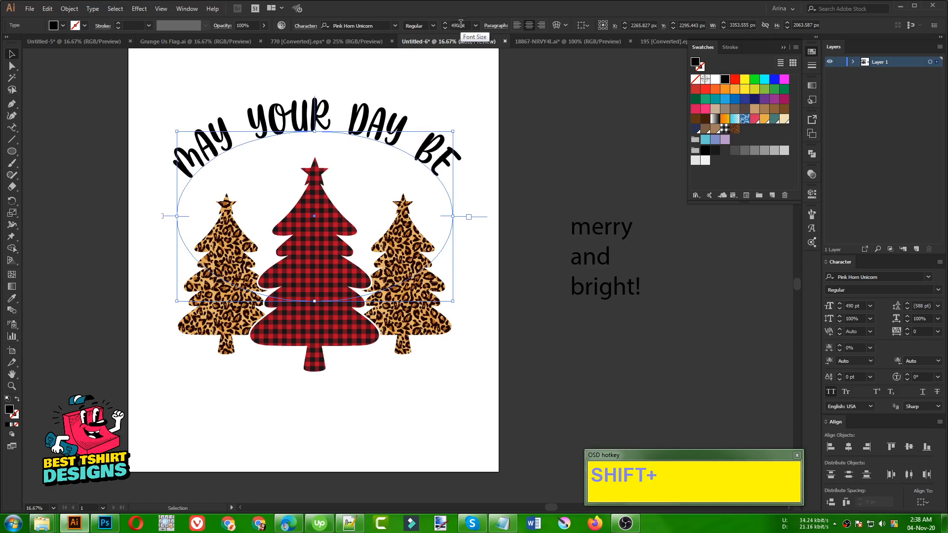
pyautogui.click(406, 77)
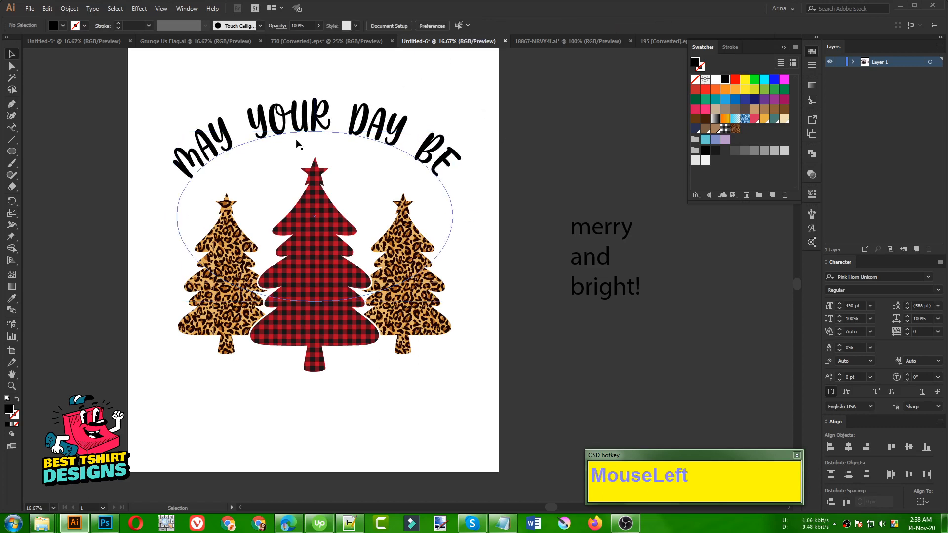
pyautogui.moveTo(595, 228); pyautogui.dragTo(199, 394)
# Switch to Notepad, join the last three lines into "merry and bright!" and copy that line.
pyautogui.doubleClick(199, 393)
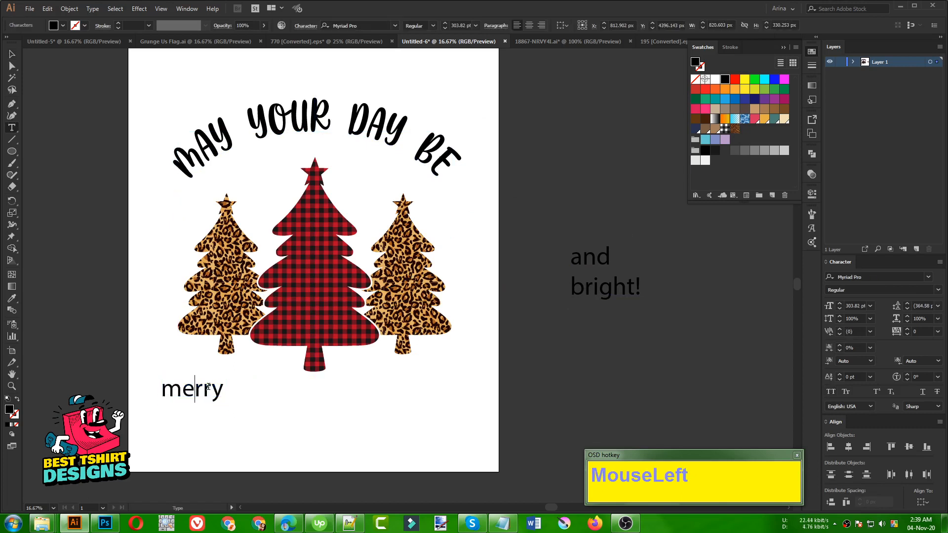
pyautogui.press('End')
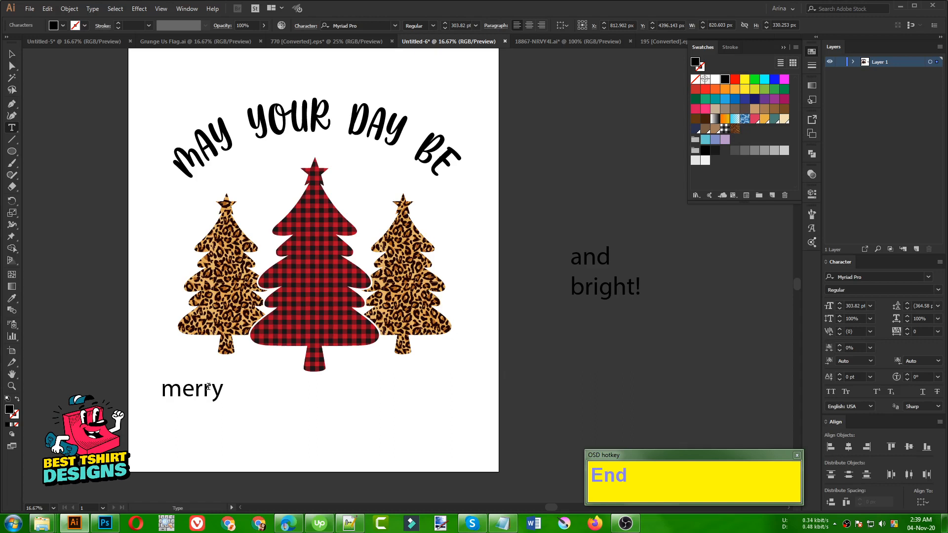
pyautogui.click(502, 523)
pyautogui.click(629, 174)
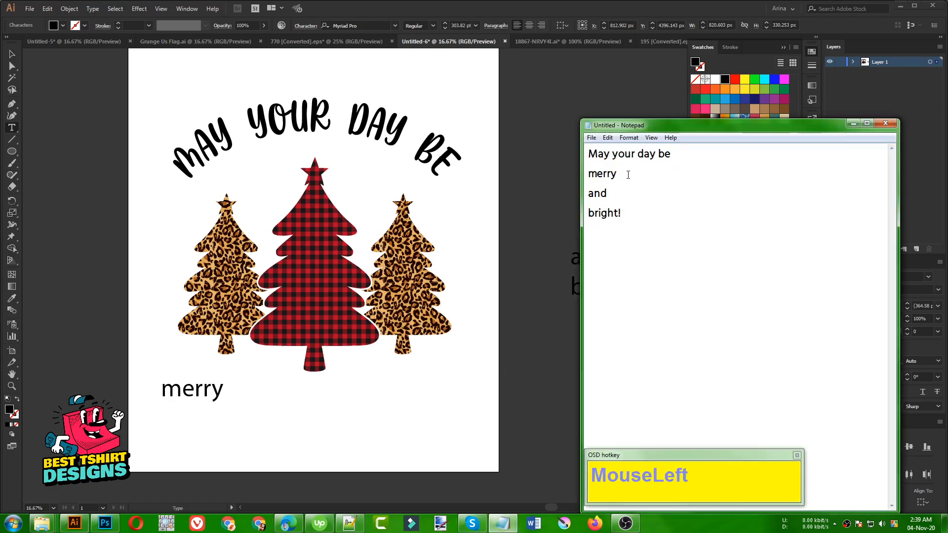
pyautogui.press('Delete')
pyautogui.click(652, 175)
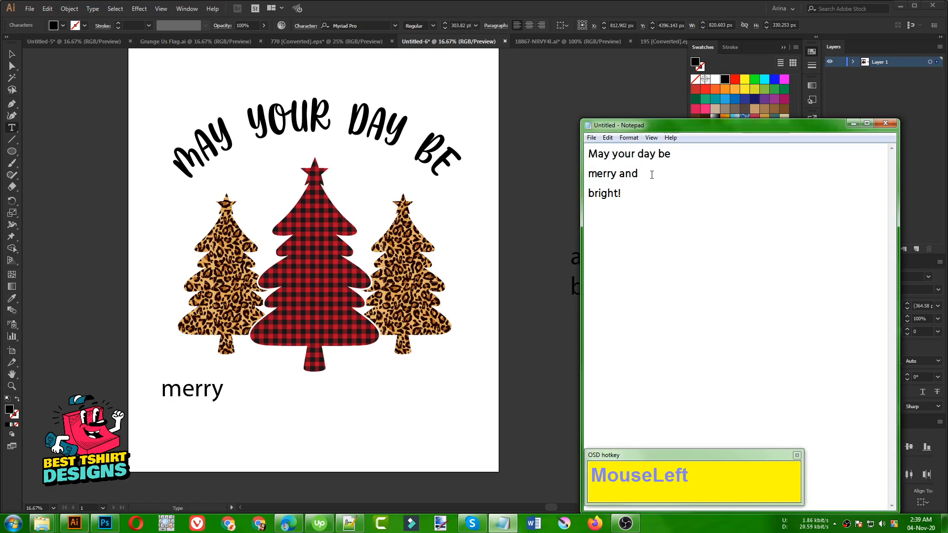
pyautogui.press('Delete')
pyautogui.moveTo(684, 176); pyautogui.dragTo(589, 174)
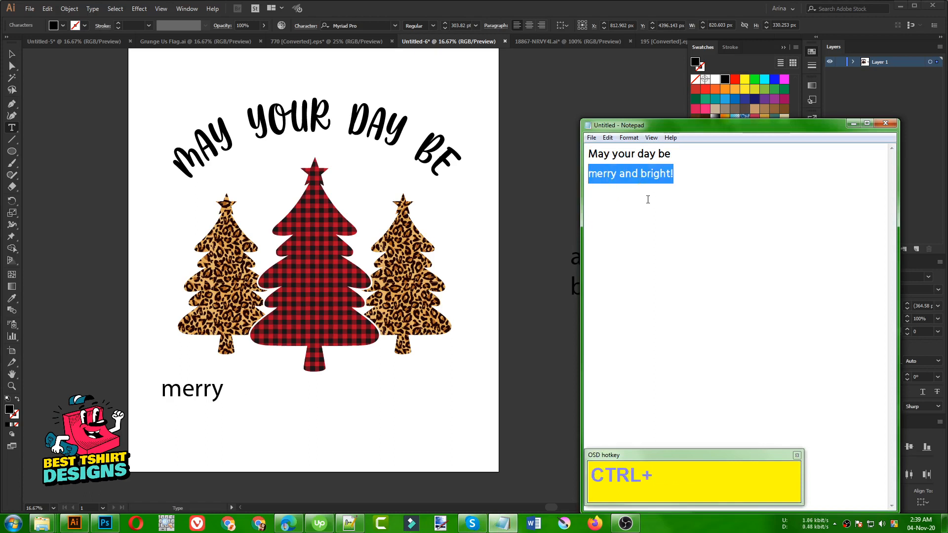
pyautogui.hotkey('ctrl', 'c')
# Return to Illustrator and replace the word "merry" below the trees with the copied "merry and bright!".
pyautogui.doubleClick(204, 389)
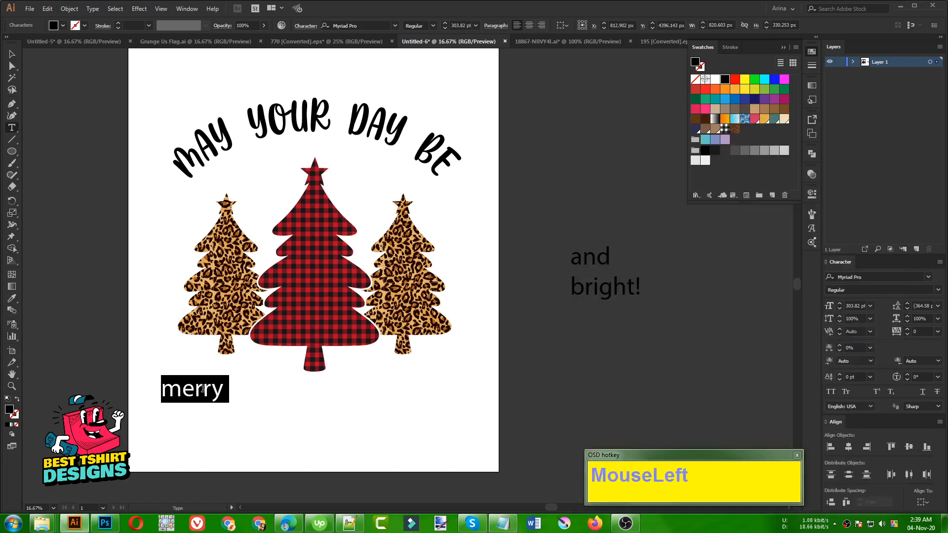
pyautogui.hotkey('ctrl', 'v')
pyautogui.click(13, 55)
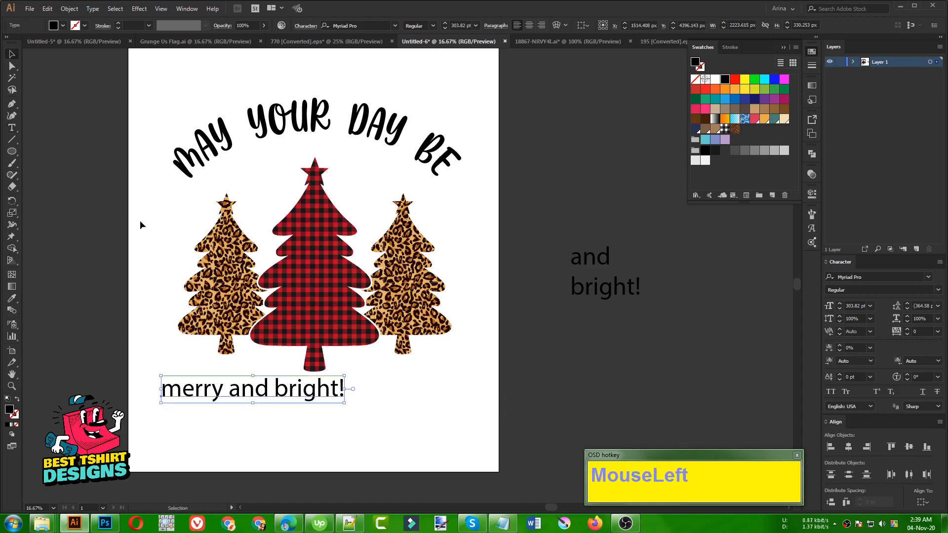
# Match the bottom text to the arched text's style, place it under the trees and scale it to about 3138 px wide.
pyautogui.press('i')
pyautogui.click(327, 110)
pyautogui.press('v')
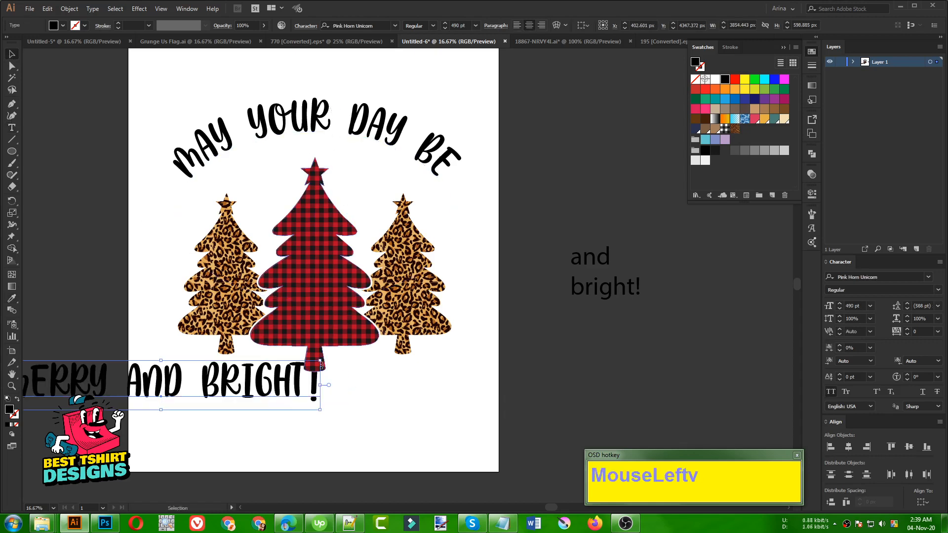
pyautogui.moveTo(264, 378); pyautogui.dragTo(416, 402)
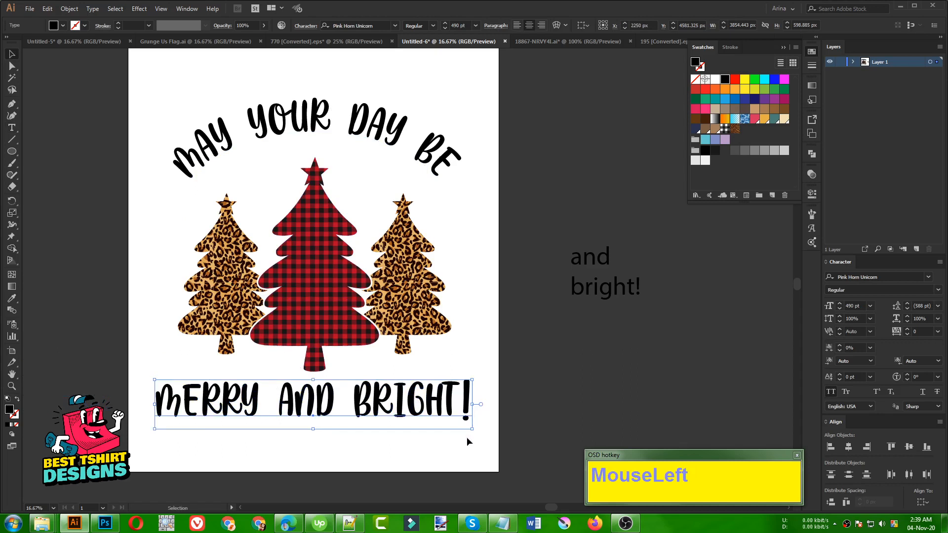
pyautogui.moveTo(472, 428); pyautogui.dragTo(410, 403)
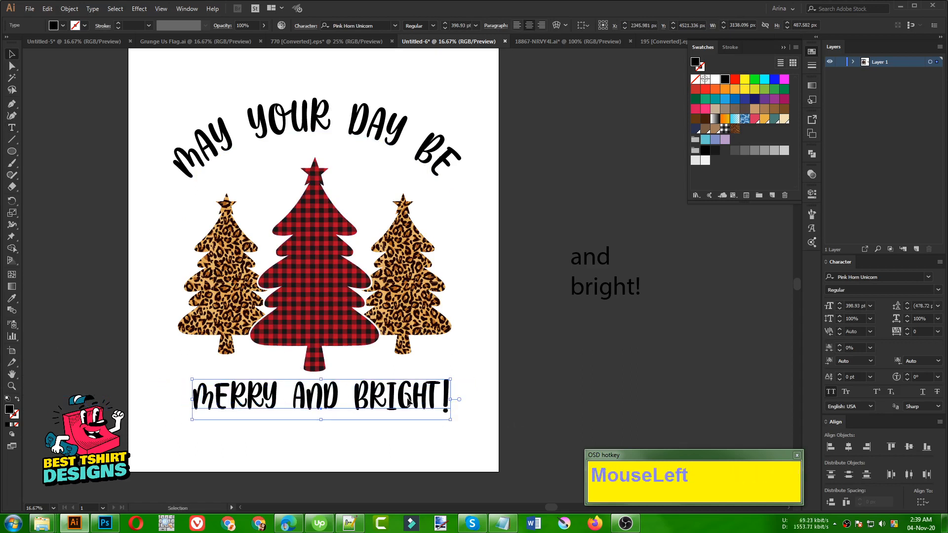
# Centre the arched text, the trees and the bottom text horizontally with each other.
pyautogui.moveTo(155, 88); pyautogui.dragTo(469, 417)
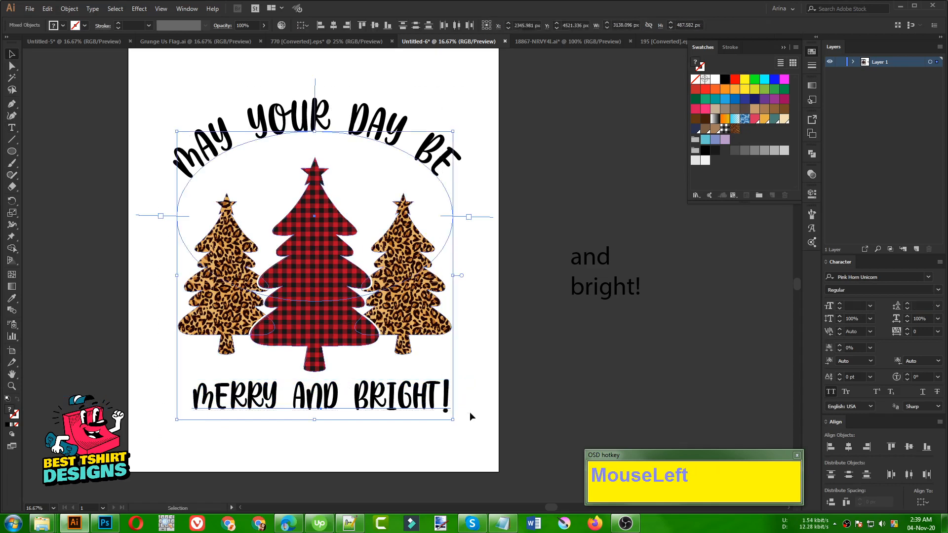
pyautogui.click(334, 25)
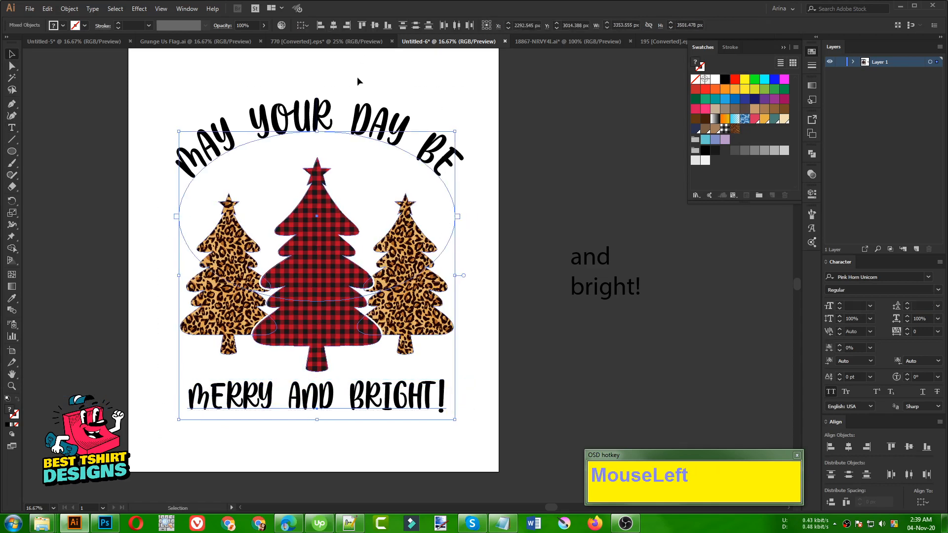
pyautogui.click(357, 76)
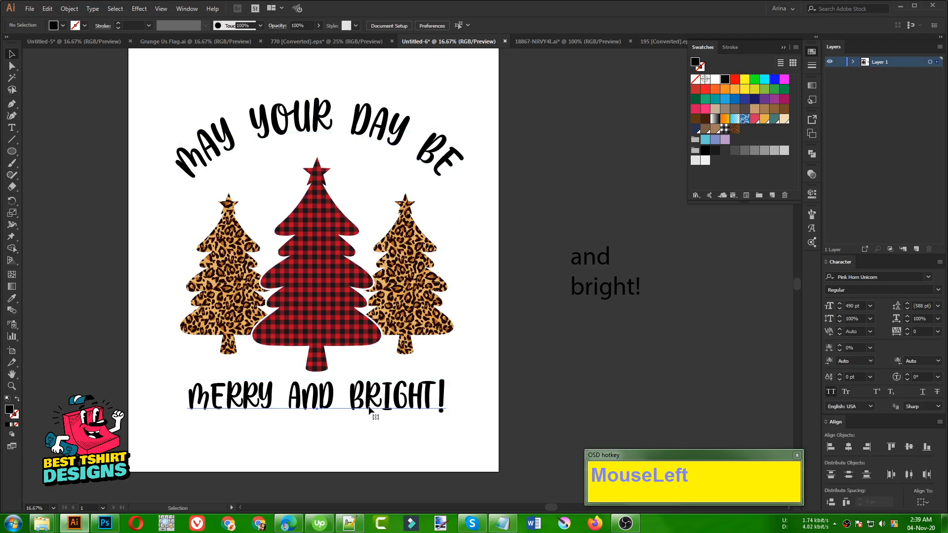
# Fill the "merry and bright!" text with the leopard pattern swatch.
pyautogui.click(439, 403)
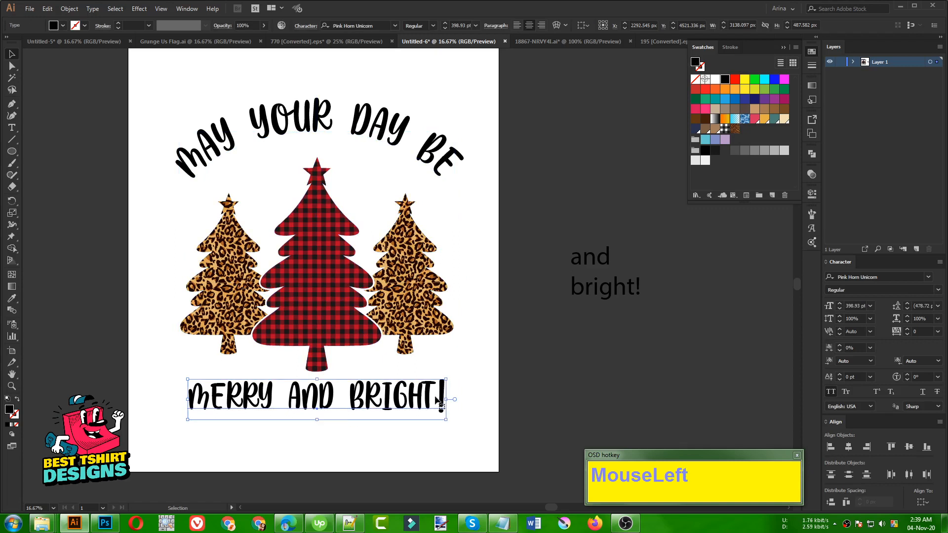
pyautogui.click(736, 130)
pyautogui.click(502, 352)
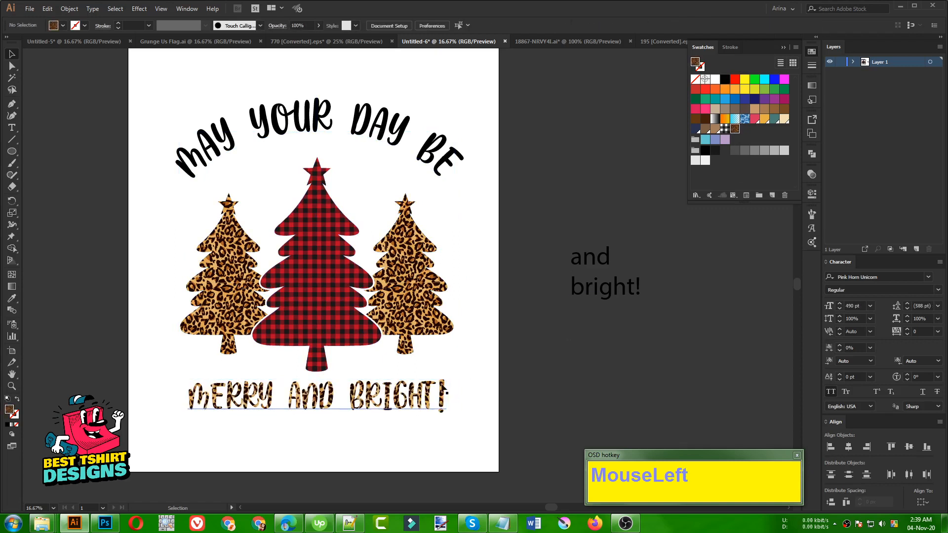
# Convert the arched "May your day be" text to outlines.
pyautogui.click(415, 160)
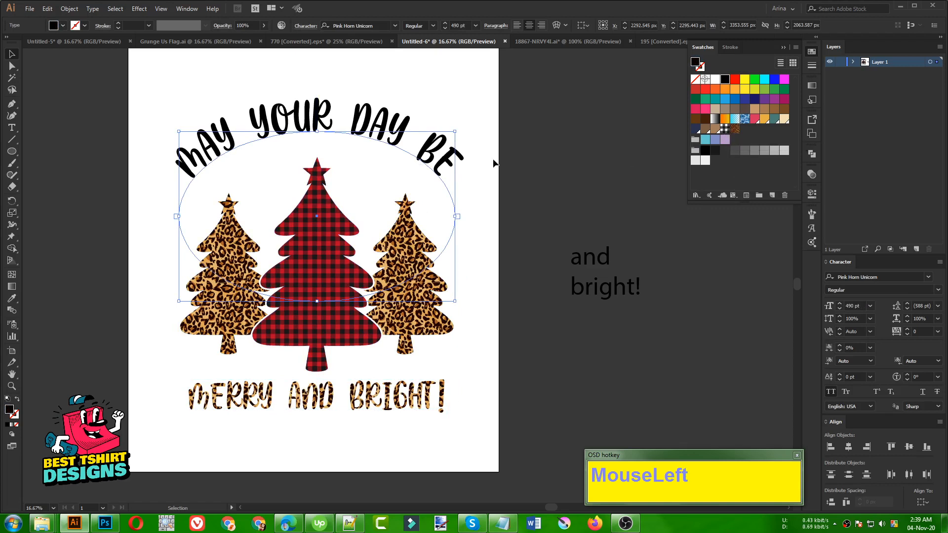
pyautogui.rightClick(370, 135)
pyautogui.click(395, 205)
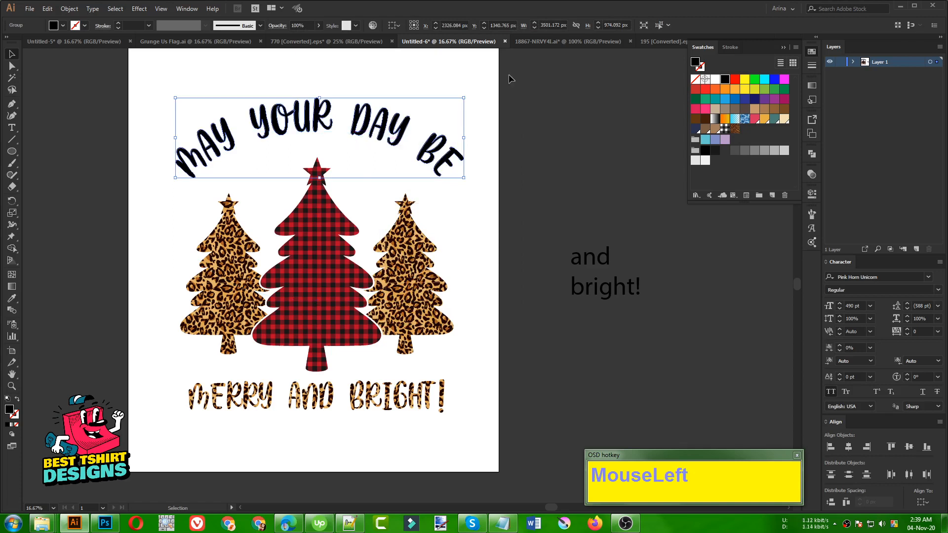
# In the 18867-NRVY4I.ai plaid document, move the black checks off the red strip, then copy its red rectangle into the Untitled-6 design.
pyautogui.click(549, 43)
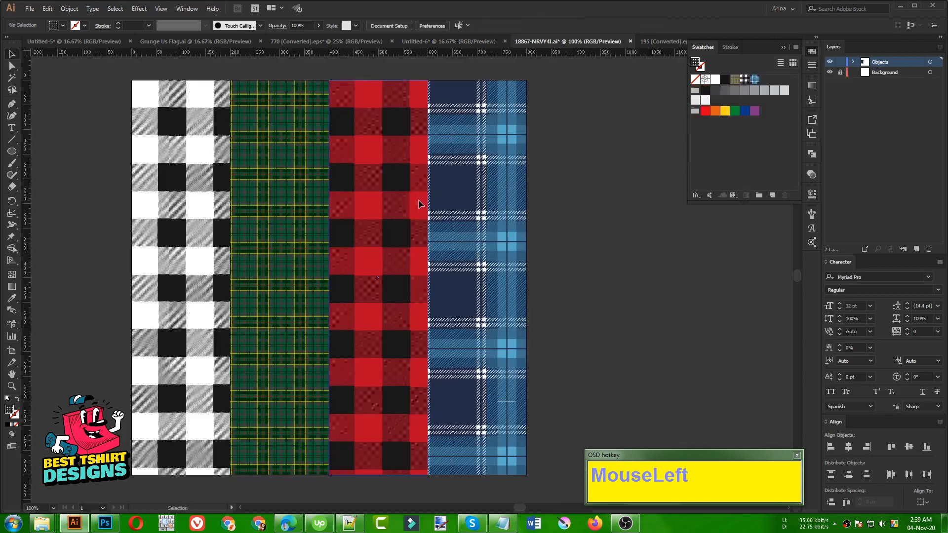
pyautogui.moveTo(418, 201); pyautogui.dragTo(614, 290)
pyautogui.click(381, 195)
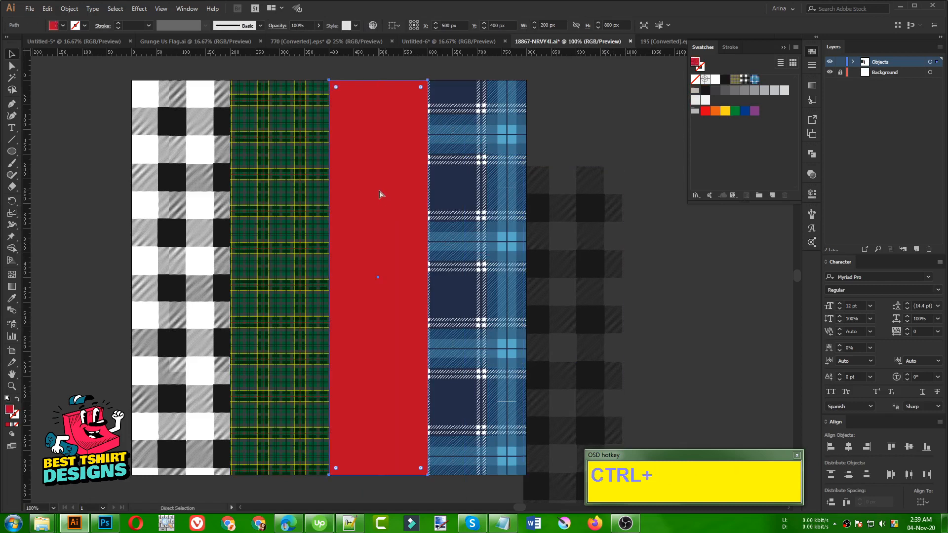
pyautogui.click(415, 40)
pyautogui.hotkey('ctrl', 'v')
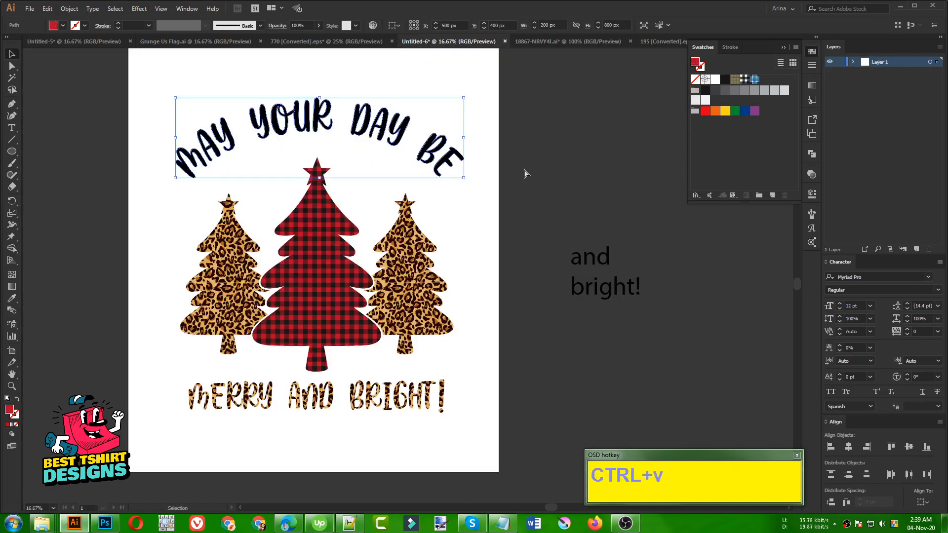
# Save the pasted red rectangle's fill as a global RGB swatch (187, 9, 38) and delete the rectangle.
pyautogui.moveTo(410, 272); pyautogui.dragTo(766, 170)
pyautogui.moveTo(412, 274); pyautogui.dragTo(584, 351)
pyautogui.click(772, 197)
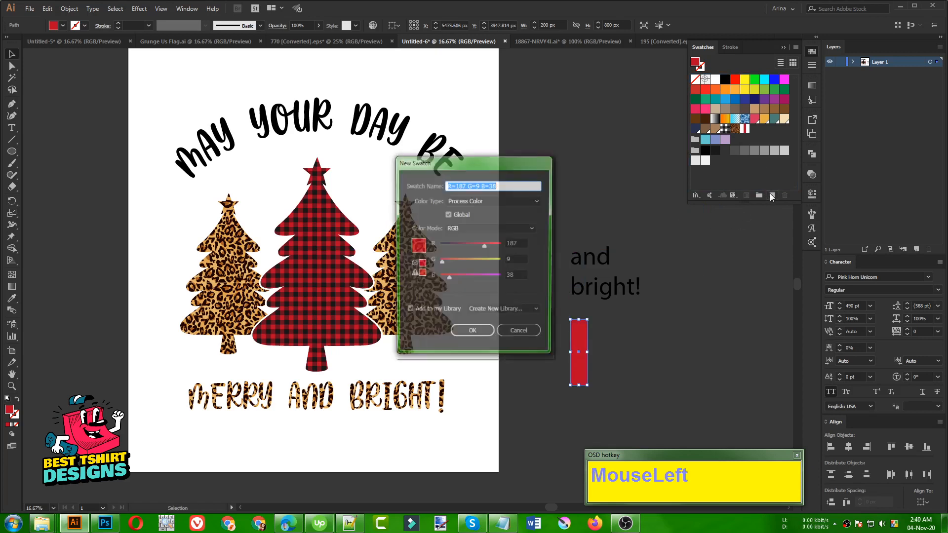
pyautogui.click(461, 339)
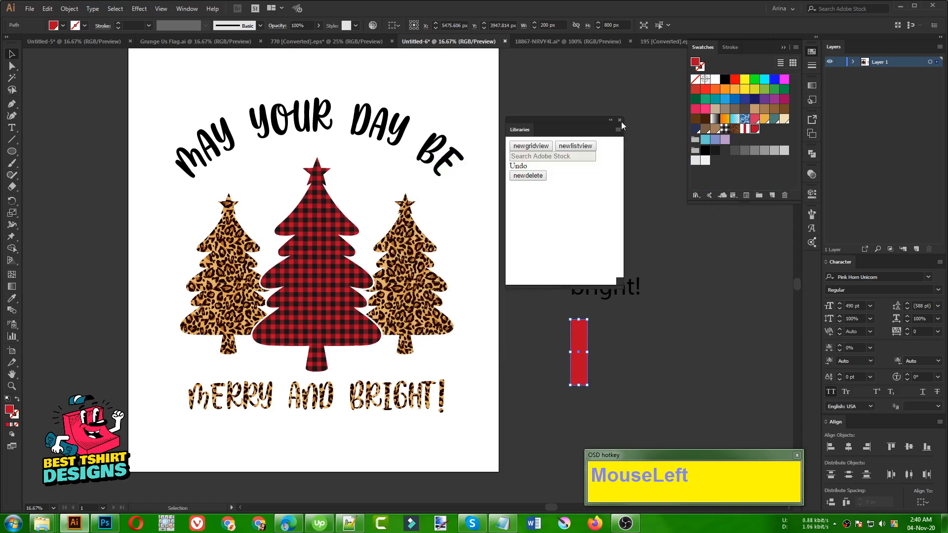
pyautogui.click(619, 120)
pyautogui.press('Delete')
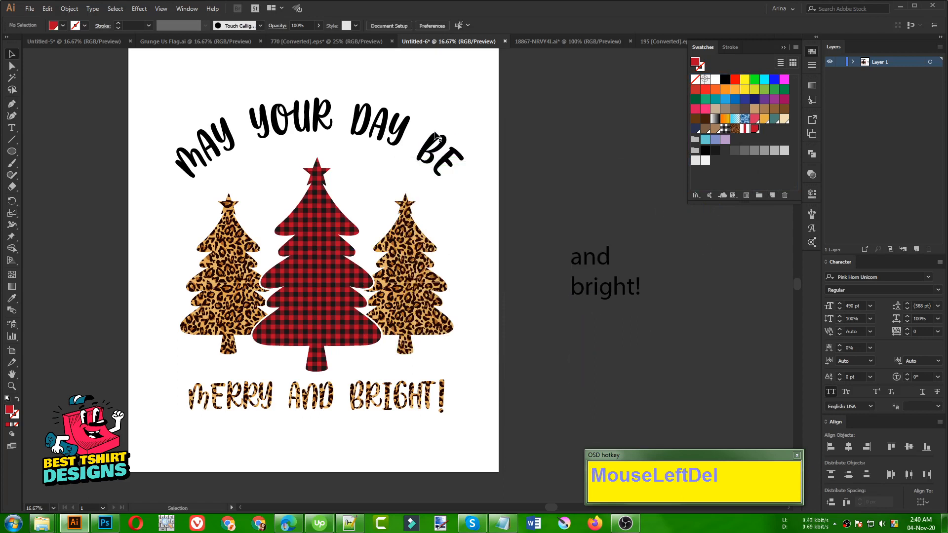
# Fill the outlined arched lettering with the new red swatch.
pyautogui.click(435, 147)
pyautogui.moveTo(808, 207); pyautogui.dragTo(764, 141)
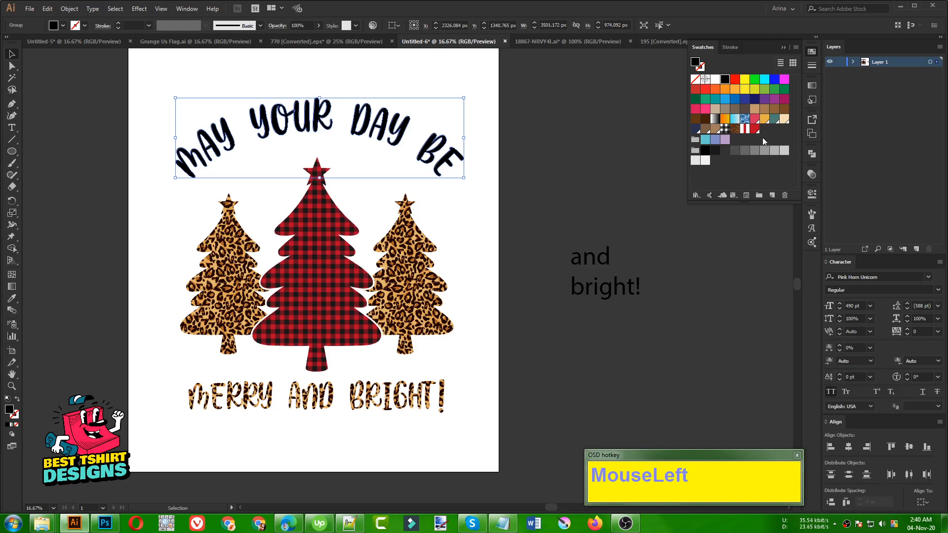
pyautogui.click(755, 130)
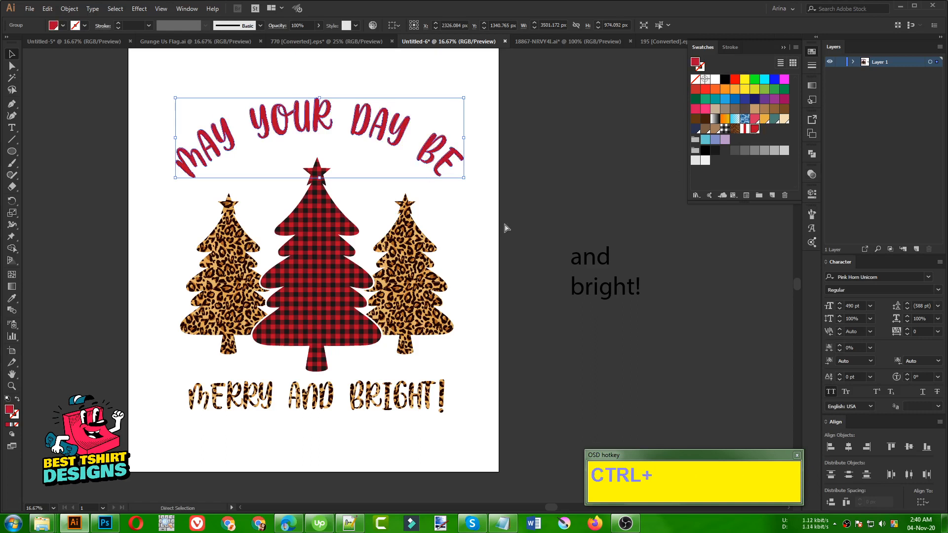
# Copy the red arched lettering, fill the original with the black check pattern and paste the red copy directly behind it.
pyautogui.hotkey('ctrl', 'c')
pyautogui.click(726, 130)
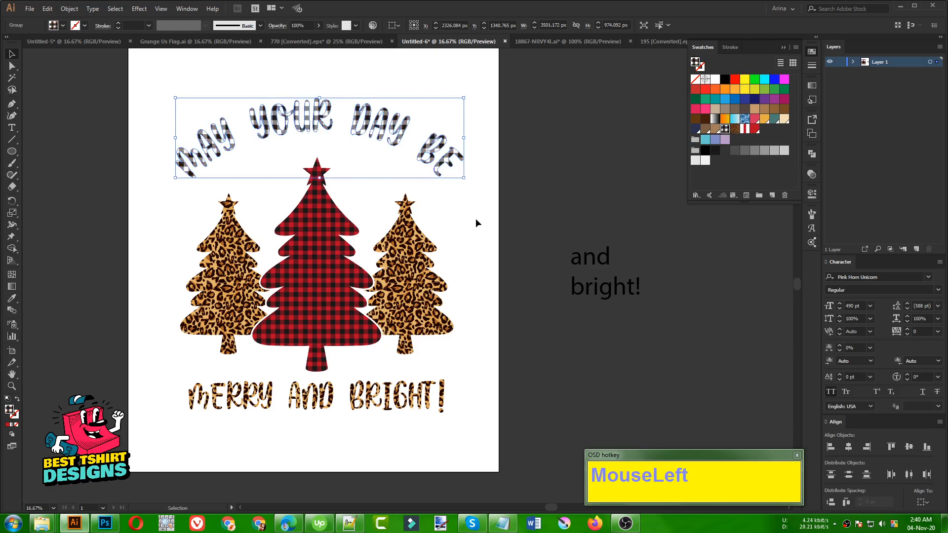
pyautogui.press('ctrl')
pyautogui.hotkey('ctrl', 'b')
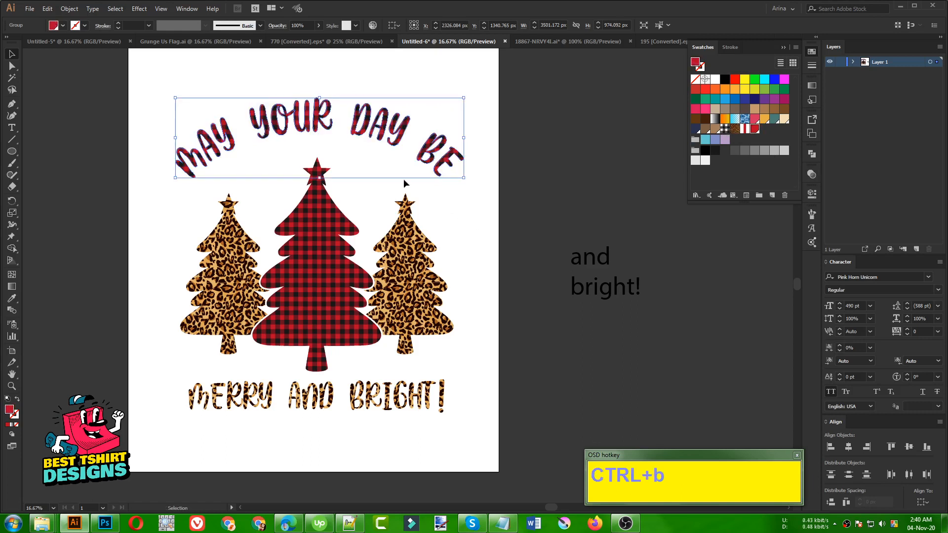
pyautogui.click(208, 124)
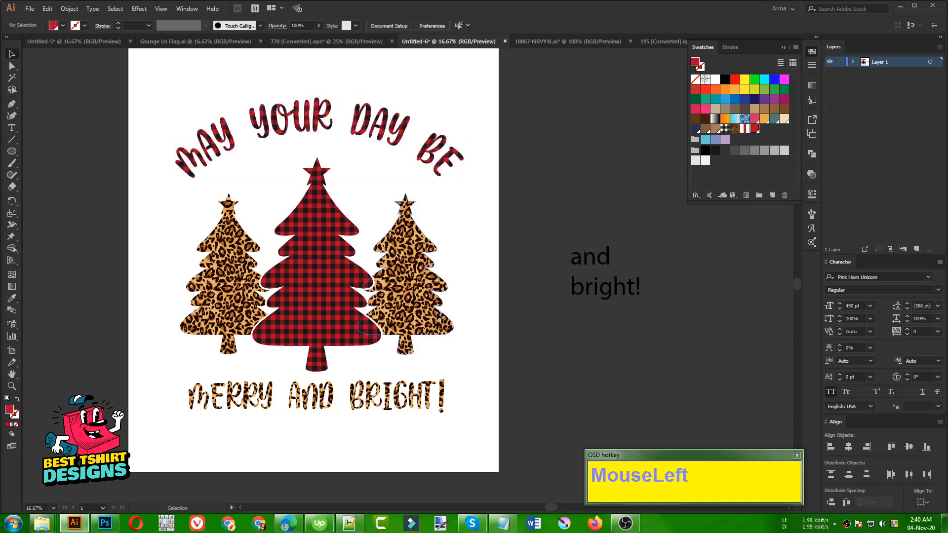
# Convert the leopard-filled "merry and bright!" text to outlines.
pyautogui.click(389, 397)
pyautogui.rightClick(389, 398)
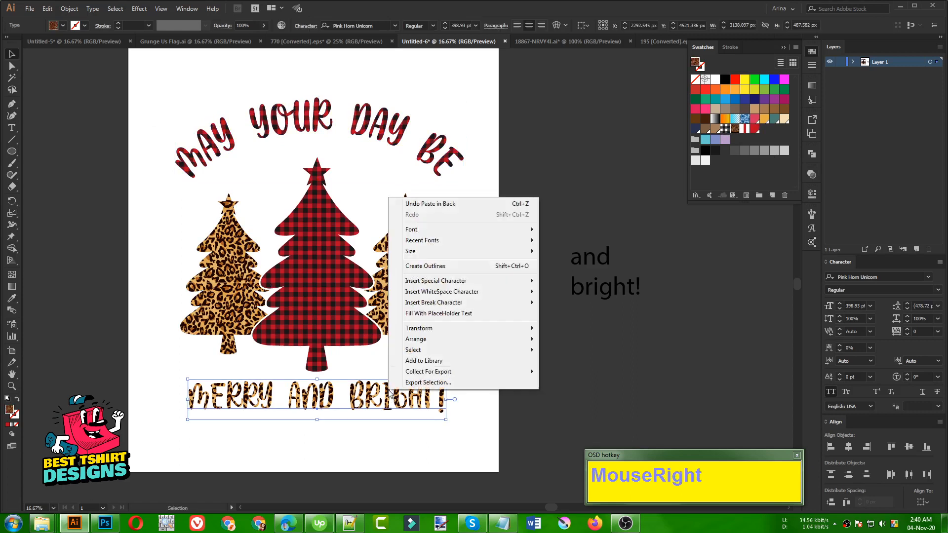
pyautogui.click(486, 271)
pyautogui.click(487, 298)
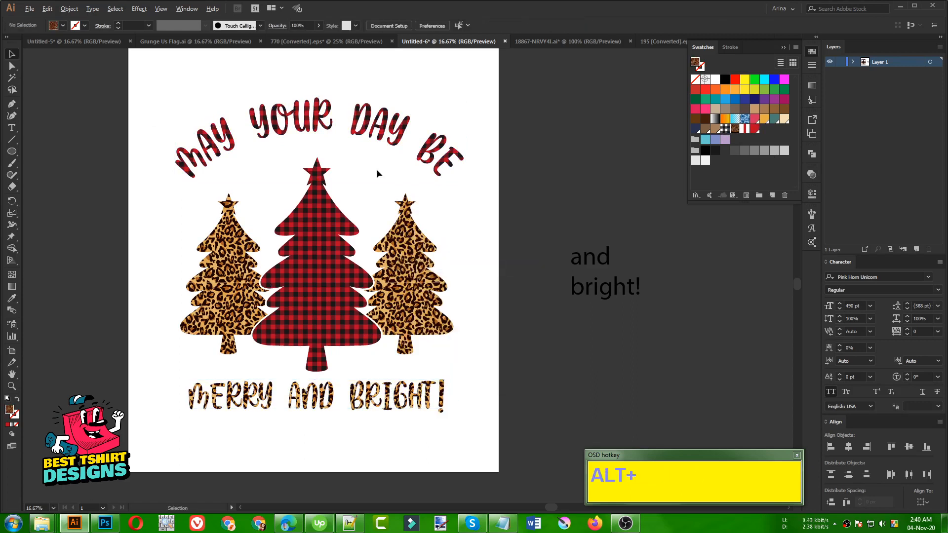
# Draw a thin vertical ellipse about 30 × 935 px and place it between the plaid tree and the leopard tree beside it.
pyautogui.keyDown('alt'); pyautogui.scroll(1, 375, 172); pyautogui.keyUp('alt')
pyautogui.click(12, 151)
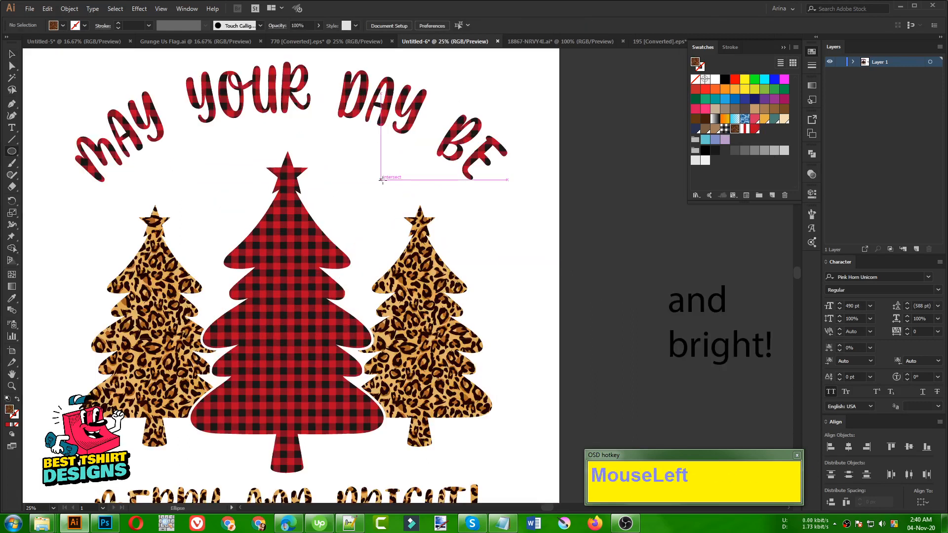
pyautogui.keyDown('alt'); pyautogui.scroll(1, 385, 179); pyautogui.keyUp('alt')
pyautogui.moveTo(298, 121); pyautogui.dragTo(305, 353)
pyautogui.press('v')
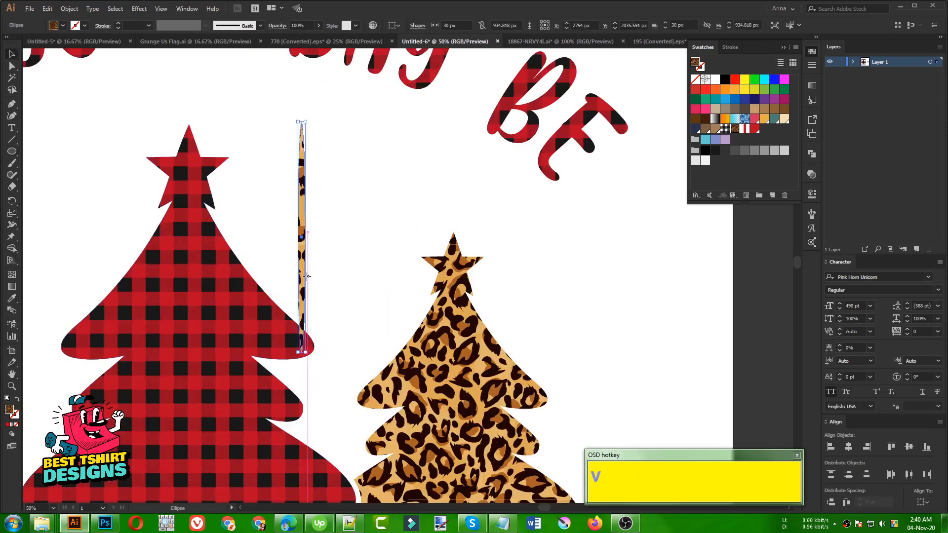
pyautogui.moveTo(300, 256); pyautogui.dragTo(347, 241)
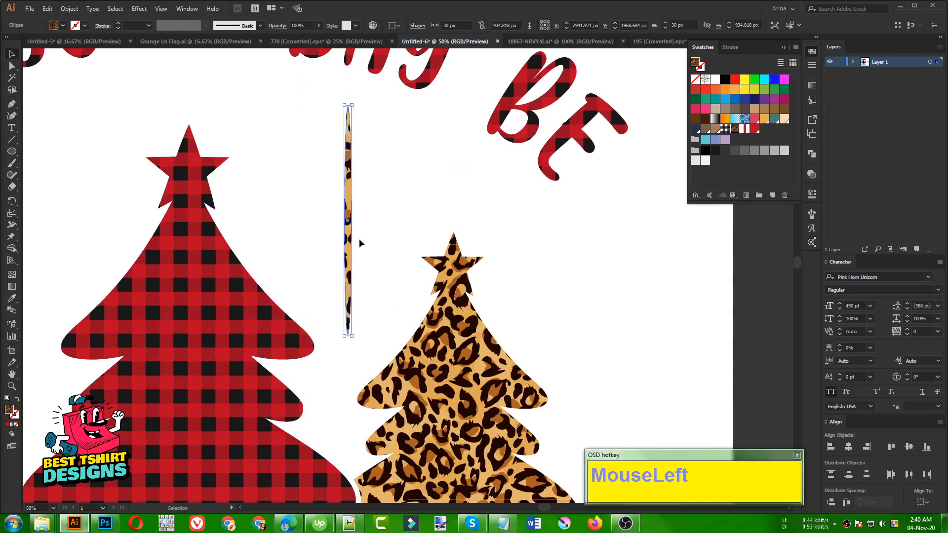
# Rotate the thin ellipse 45 degrees and paste copies in place, rotating them to form a six-ray starburst with two diagonals and a vertical ray.
pyautogui.moveTo(353, 338); pyautogui.dragTo(406, 248)
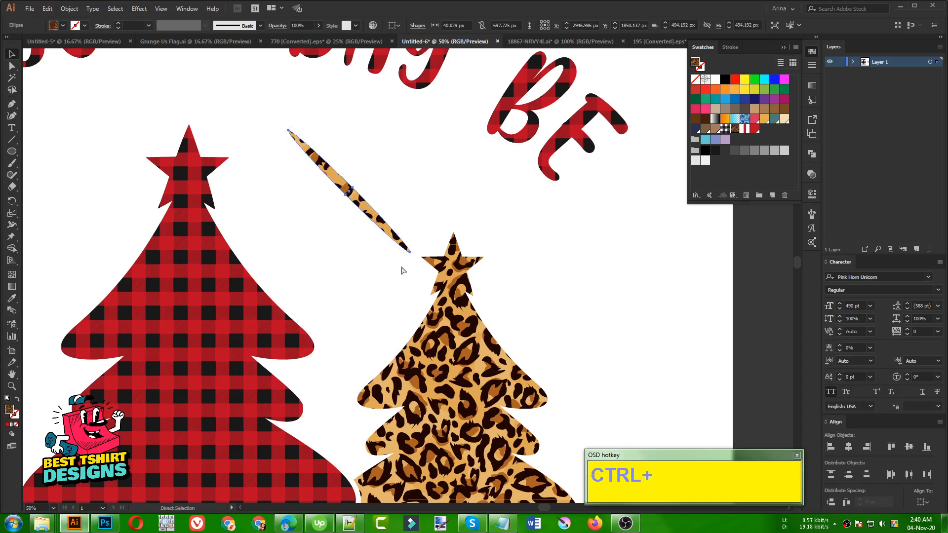
pyautogui.hotkey('ctrl', 'f')
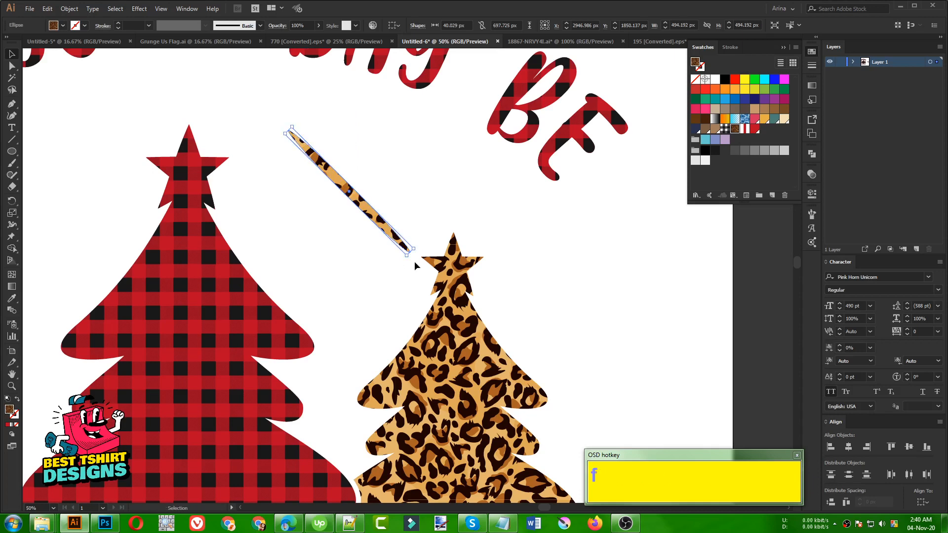
pyautogui.moveTo(410, 256); pyautogui.dragTo(311, 269)
pyautogui.keyDown('shift'); pyautogui.click(404, 248); pyautogui.keyUp('shift')
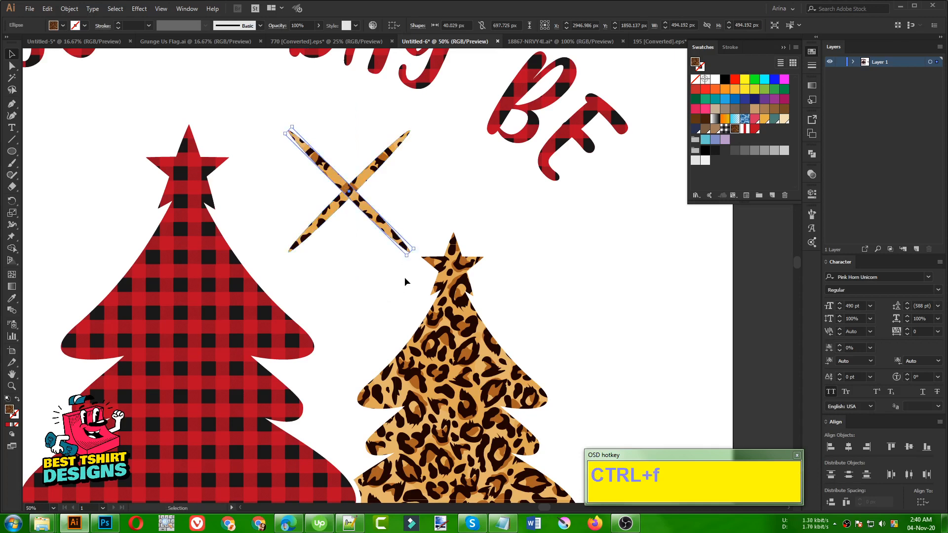
pyautogui.moveTo(408, 261); pyautogui.dragTo(308, 172)
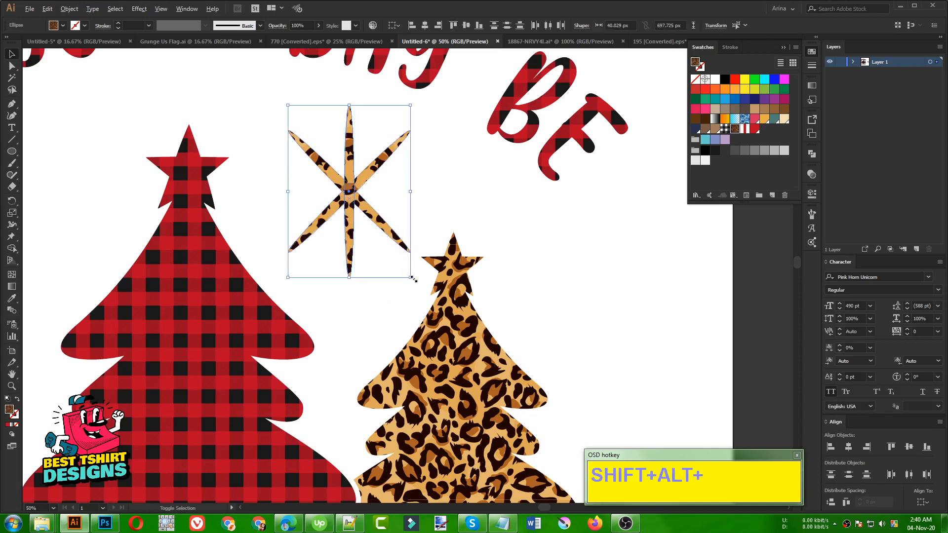
pyautogui.moveTo(413, 277); pyautogui.dragTo(378, 240)
pyautogui.scroll(-2, 440, 238)
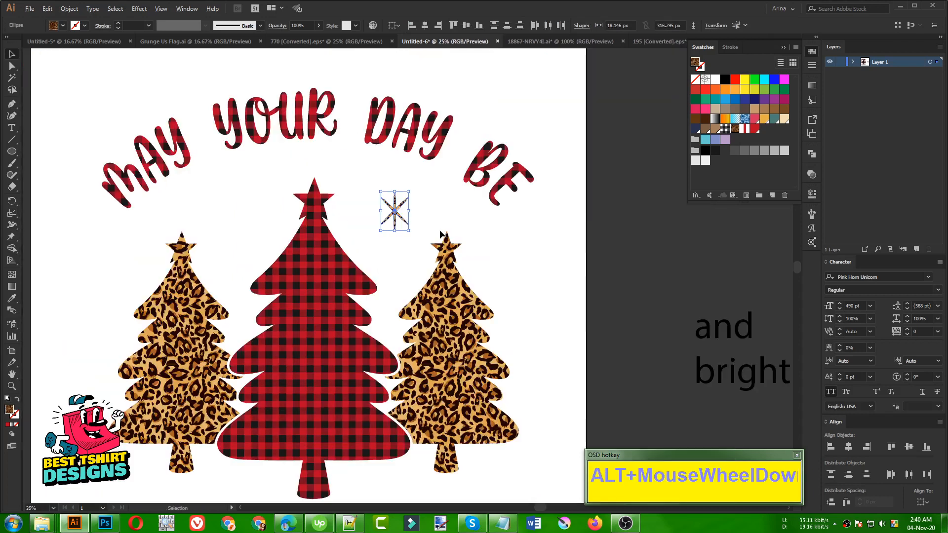
pyautogui.scroll(1, 418, 221)
pyautogui.scroll(2, 418, 225)
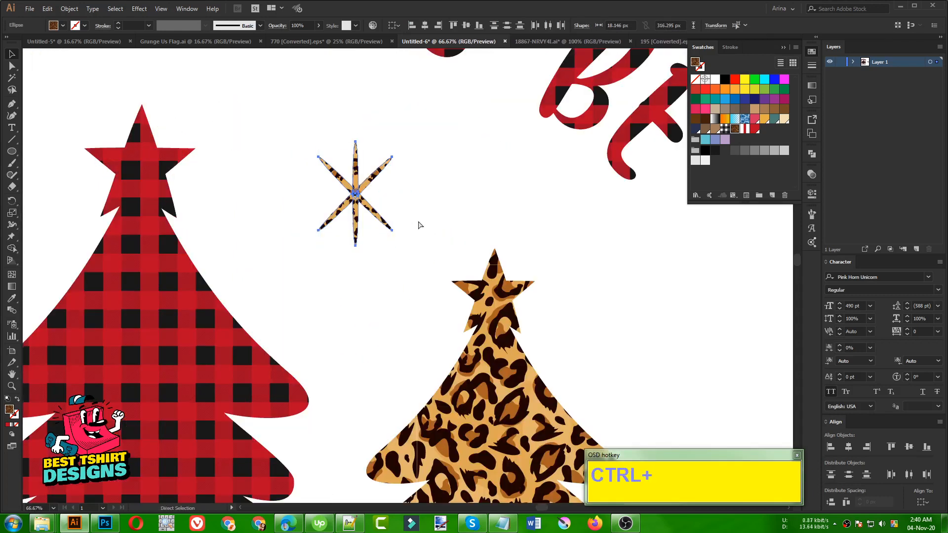
pyautogui.hotkey('ctrl', 'f')
pyautogui.hotkey('ctrl', 'z')
pyautogui.hotkey('ctrl', 'z')
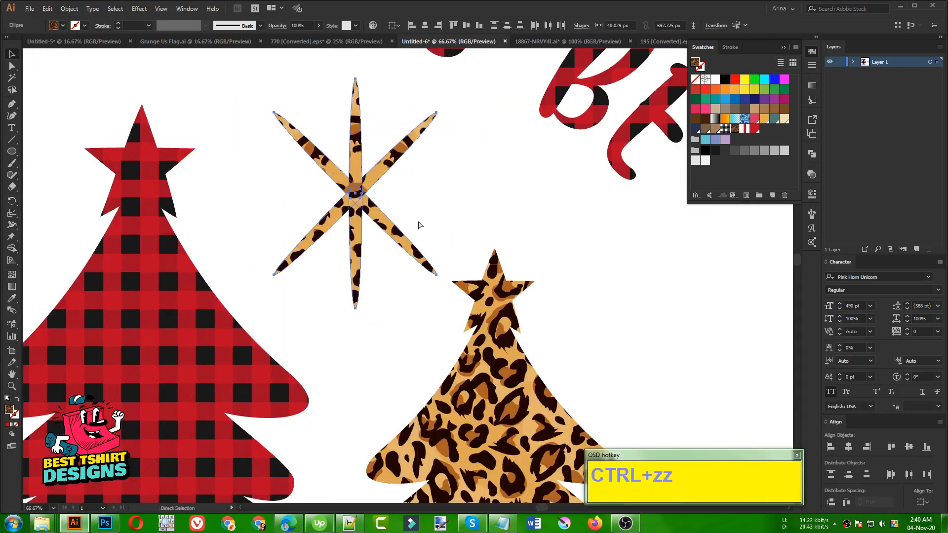
# Paste another ellipse in place and rotate it horizontal to complete the eight-ray starburst.
pyautogui.hotkey('ctrl', 'f')
pyautogui.click(424, 261)
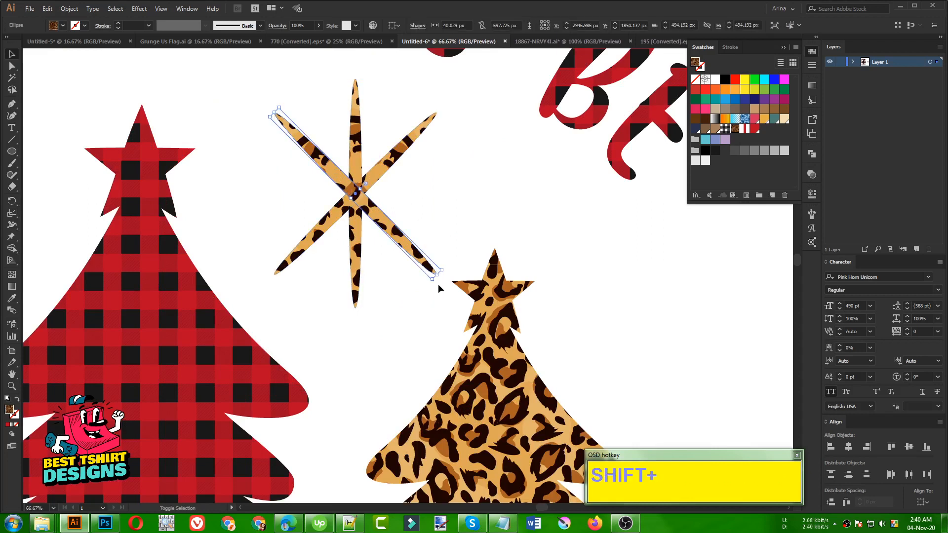
pyautogui.moveTo(435, 285); pyautogui.dragTo(482, 222)
# Scale the starburst down to about 232 px and place copies around the tops of the three trees.
pyautogui.moveTo(425, 298); pyautogui.dragTo(371, 224)
pyautogui.keyDown('alt'); pyautogui.scroll(-2, 438, 240); pyautogui.keyUp('alt')
pyautogui.moveTo(450, 225); pyautogui.dragTo(500, 283)
pyautogui.keyDown('alt'); pyautogui.scroll(-1, 199, 197); pyautogui.keyUp('alt')
pyautogui.click(441, 246)
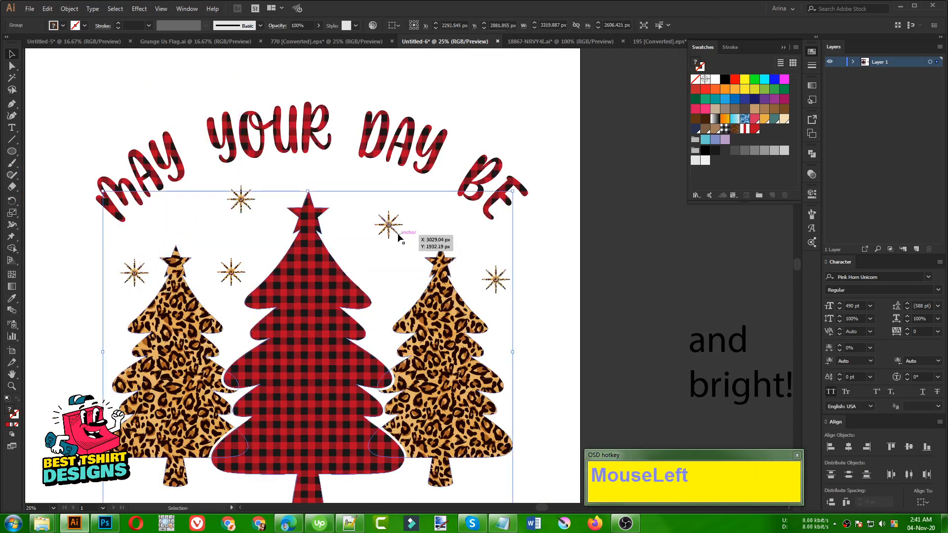
pyautogui.click(401, 232)
pyautogui.click(399, 233)
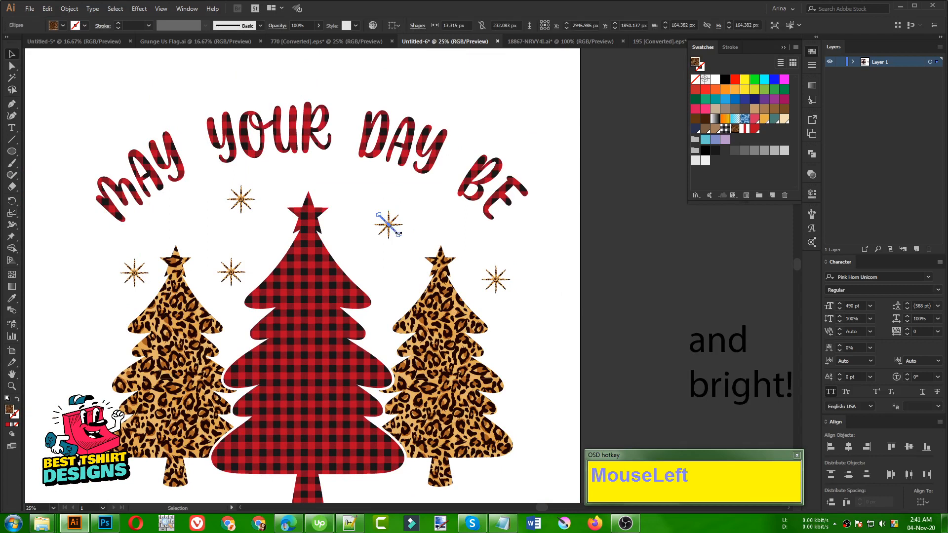
pyautogui.press('Delete')
pyautogui.click(396, 219)
pyautogui.press('Delete')
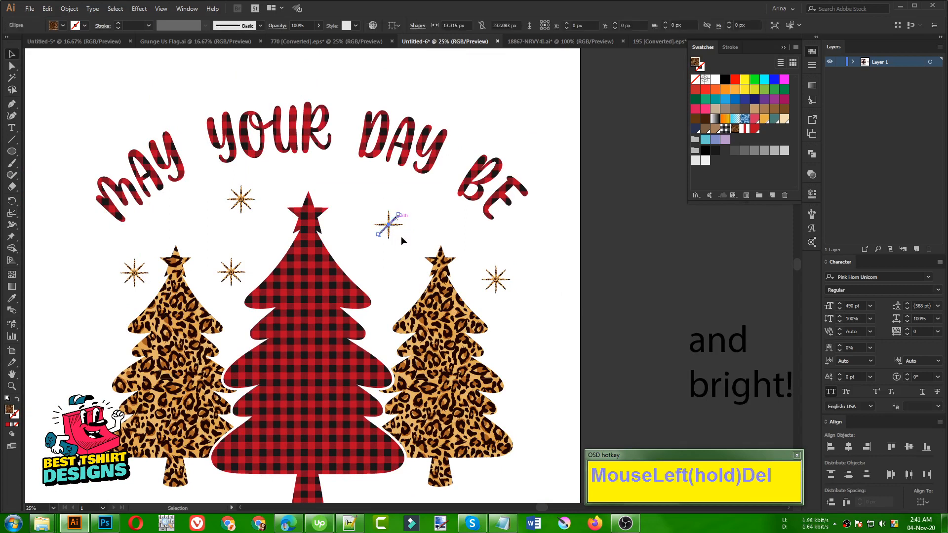
pyautogui.hotkey('ctrl', 'z')
pyautogui.hotkey('ctrl', 'z')
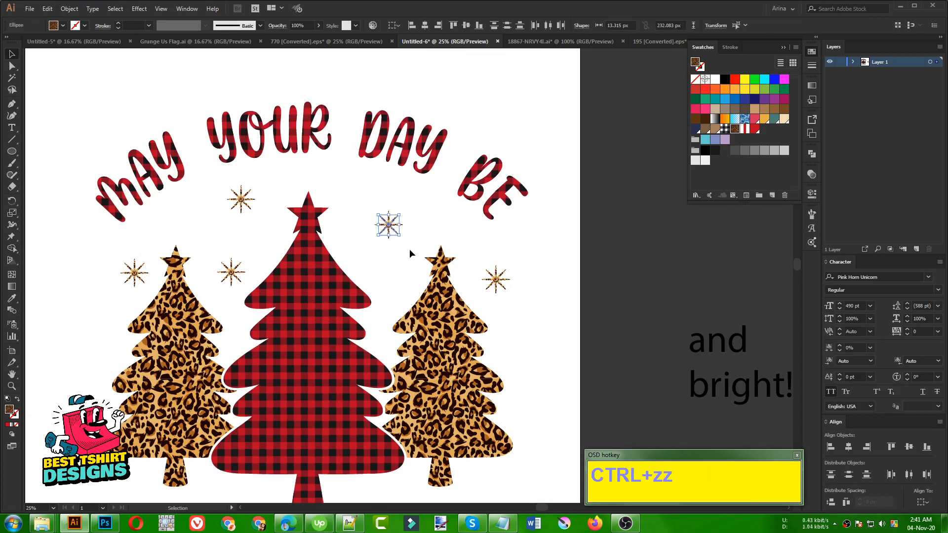
# Duplicate the starburst between the plaid tree and the right leopard tree just below itself, and delete the copy's two diagonal rays.
pyautogui.moveTo(410, 249); pyautogui.dragTo(393, 271)
pyautogui.click(401, 293)
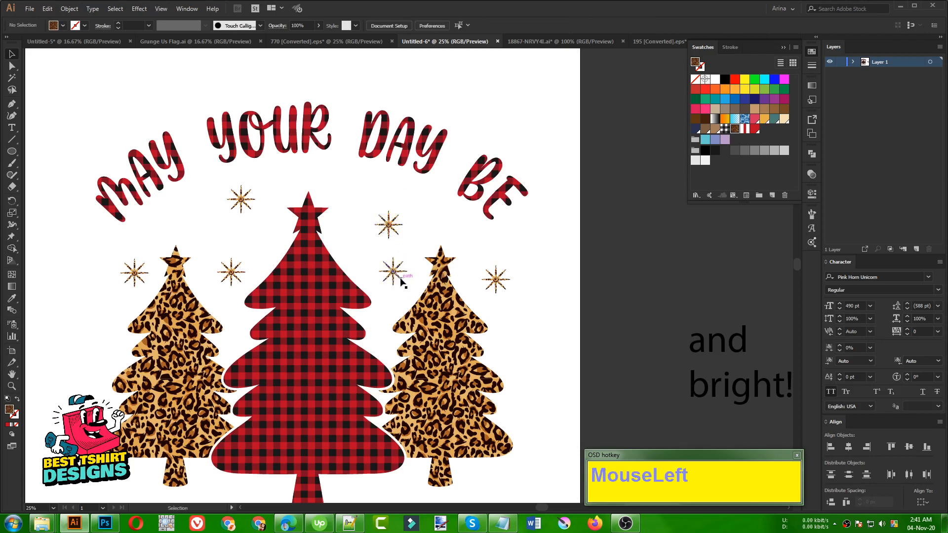
pyautogui.click(400, 280)
pyautogui.press('Delete')
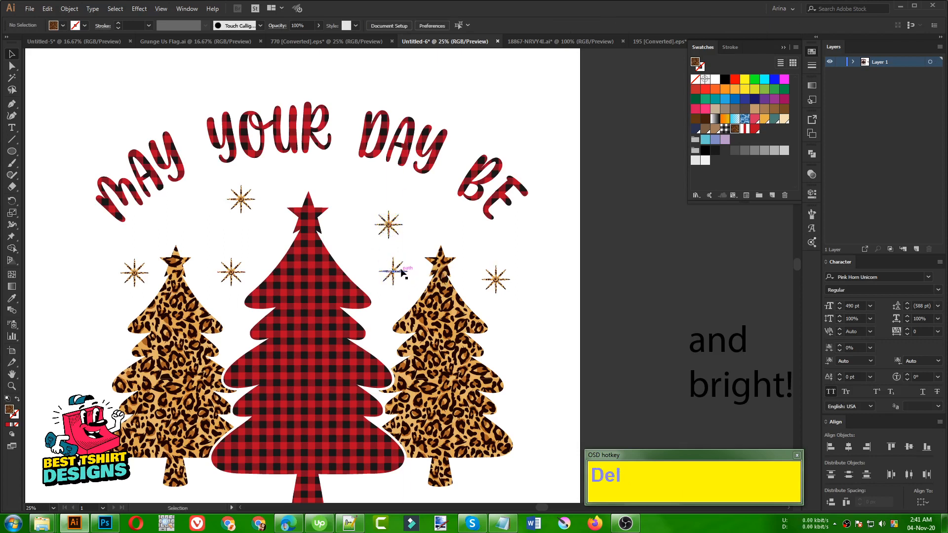
pyautogui.click(401, 268)
pyautogui.press('Delete')
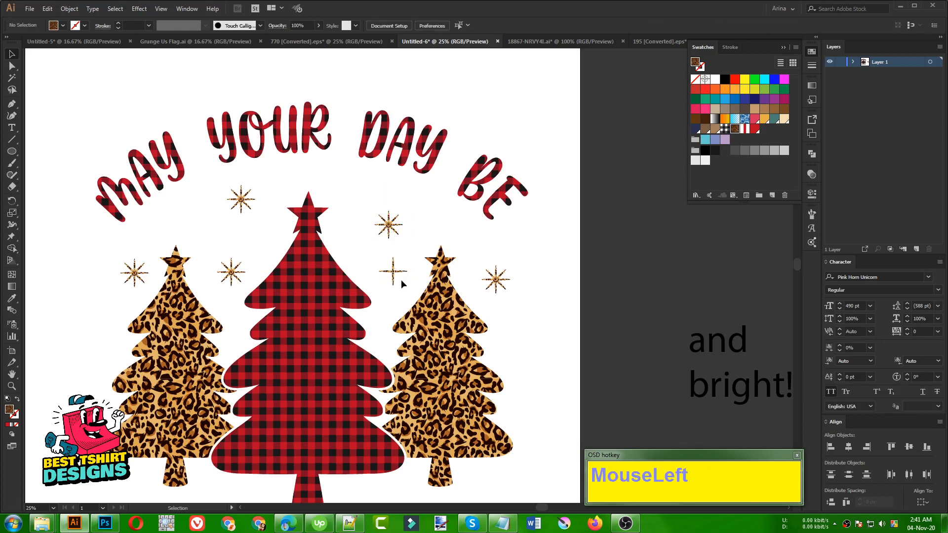
# Group the four-ray sparkle and place three copies of it around the plaid tree's top and above the left leopard tree.
pyautogui.press('ctrl')
pyautogui.click(388, 269)
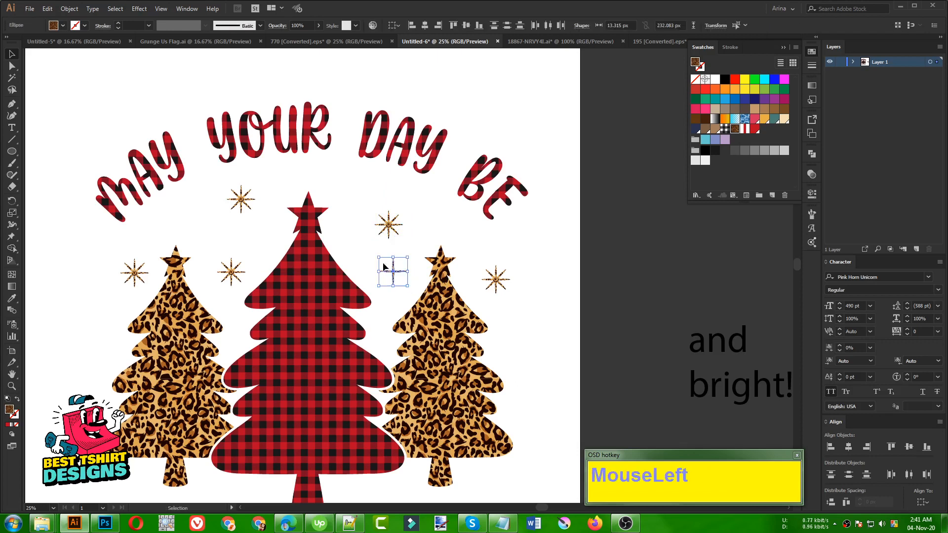
pyautogui.hotkey('ctrl', 'g')
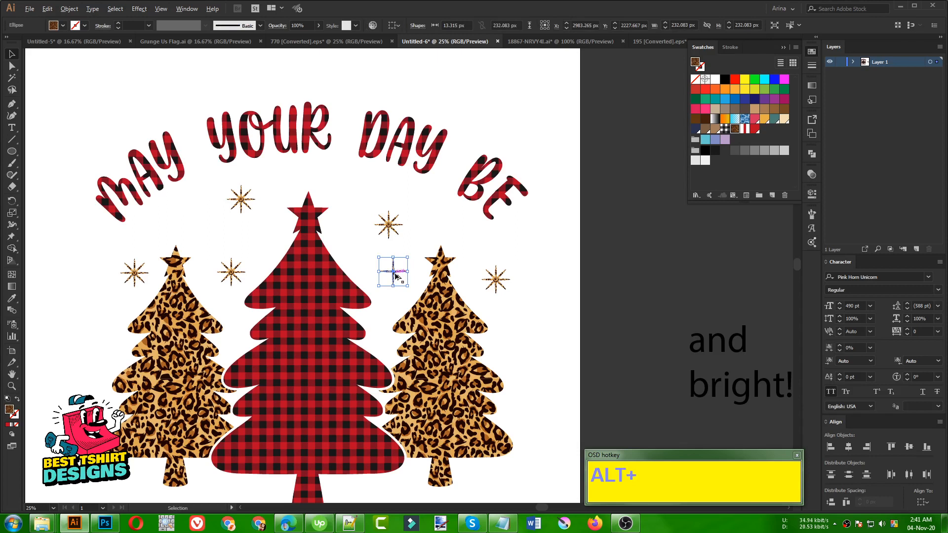
pyautogui.moveTo(392, 271); pyautogui.dragTo(191, 217)
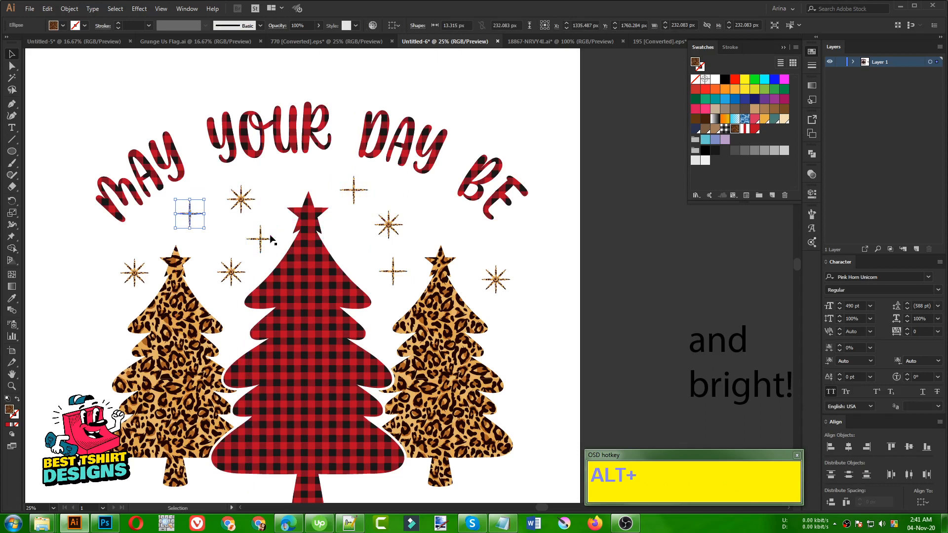
# Fill the starburst upper left of the plaid tree and the two outermost starbursts with the red swatch.
pyautogui.scroll(-1, 338, 242)
pyautogui.scroll(-5, 330, 237)
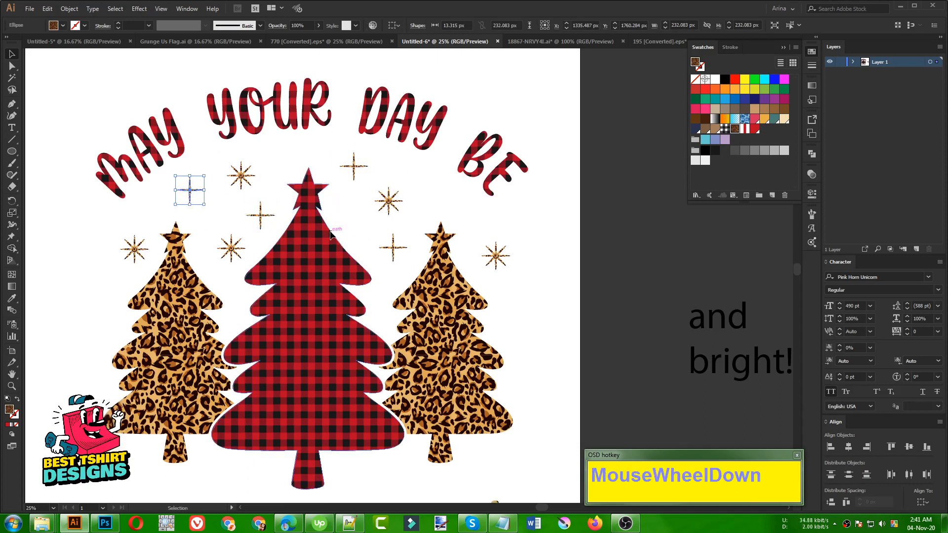
pyautogui.keyDown('alt'); pyautogui.scroll(-1, 366, 317); pyautogui.keyUp('alt')
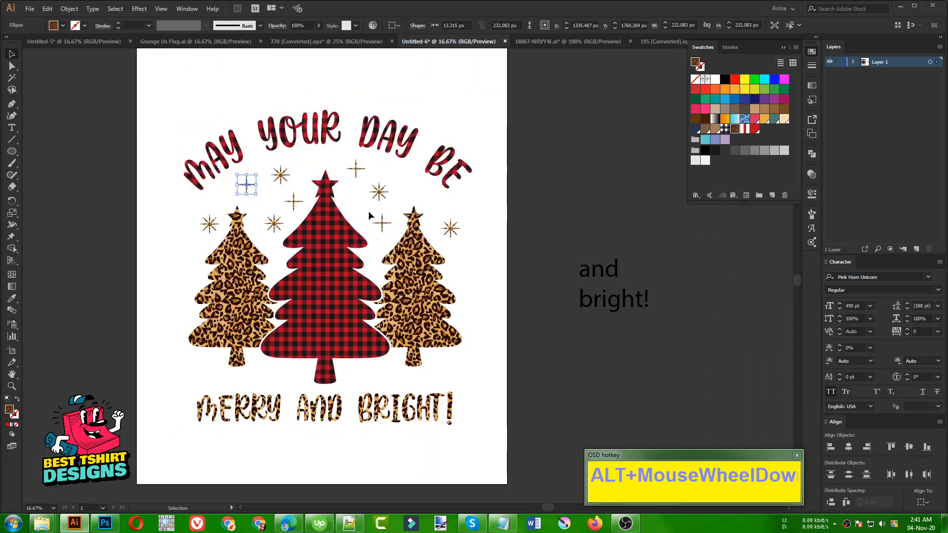
pyautogui.keyDown('alt'); pyautogui.scroll(1, 346, 205); pyautogui.keyUp('alt')
pyautogui.click(243, 163)
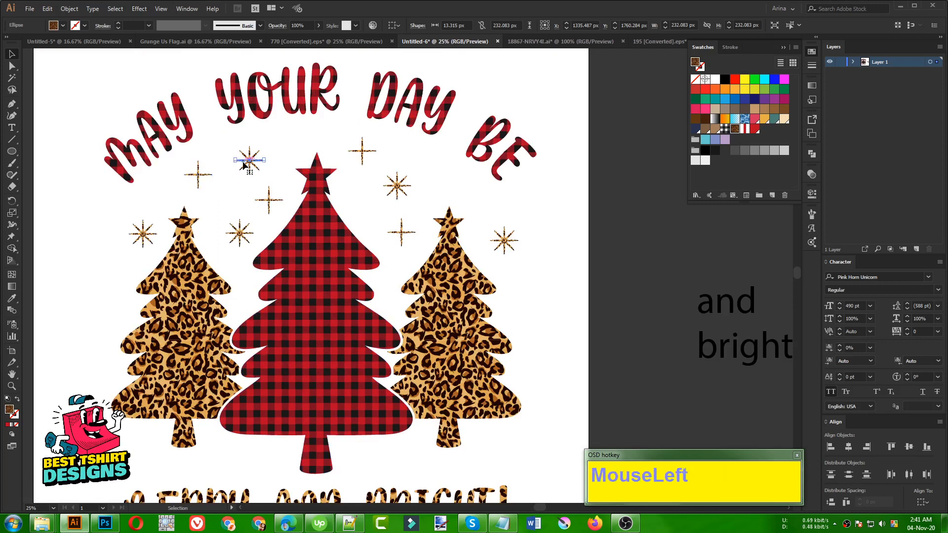
pyautogui.click(237, 154)
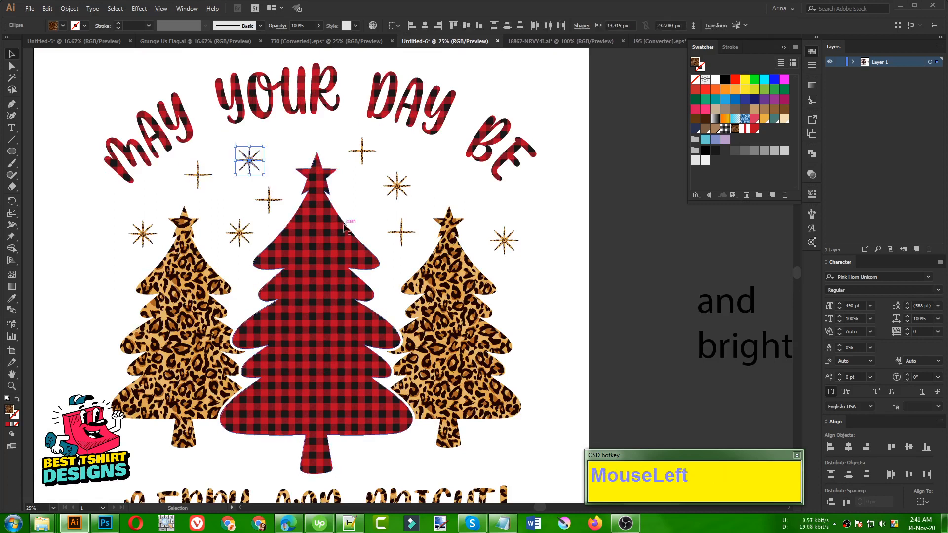
pyautogui.keyDown('shift'); pyautogui.moveTo(531, 257); pyautogui.dragTo(492, 220); pyautogui.keyUp('shift')
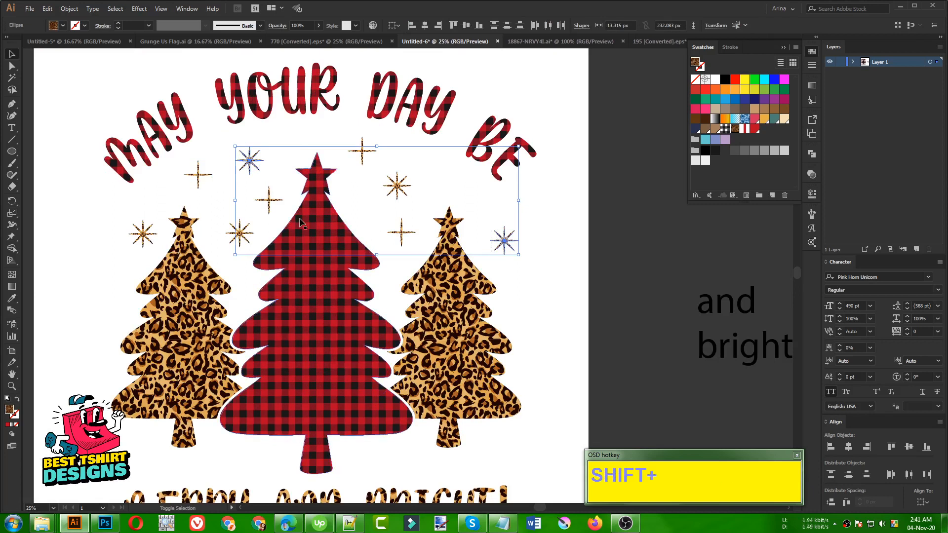
pyautogui.keyDown('shift'); pyautogui.moveTo(126, 218); pyautogui.dragTo(153, 250); pyautogui.keyUp('shift')
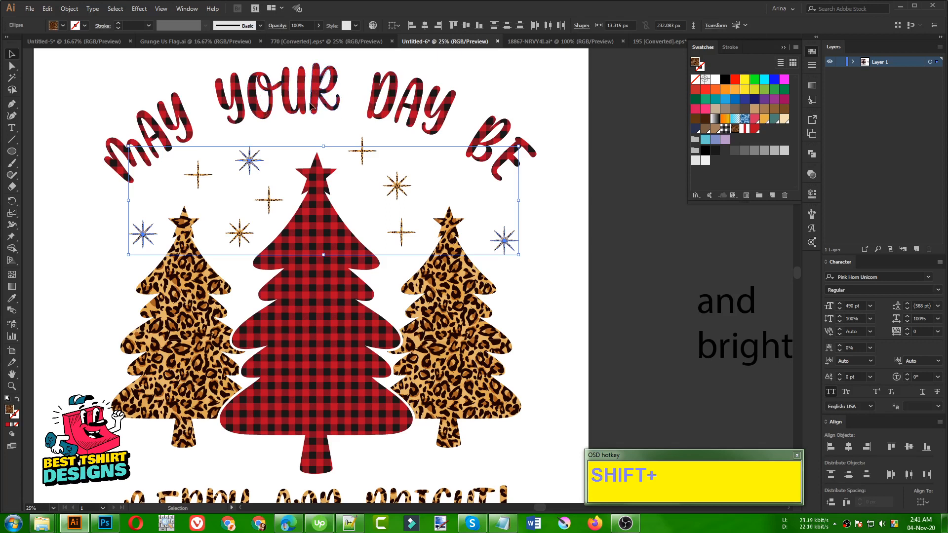
pyautogui.click(755, 130)
# Copy the three red starbursts, fill the originals with the black check pattern and paste the red copies directly behind them.
pyautogui.press('ctrl')
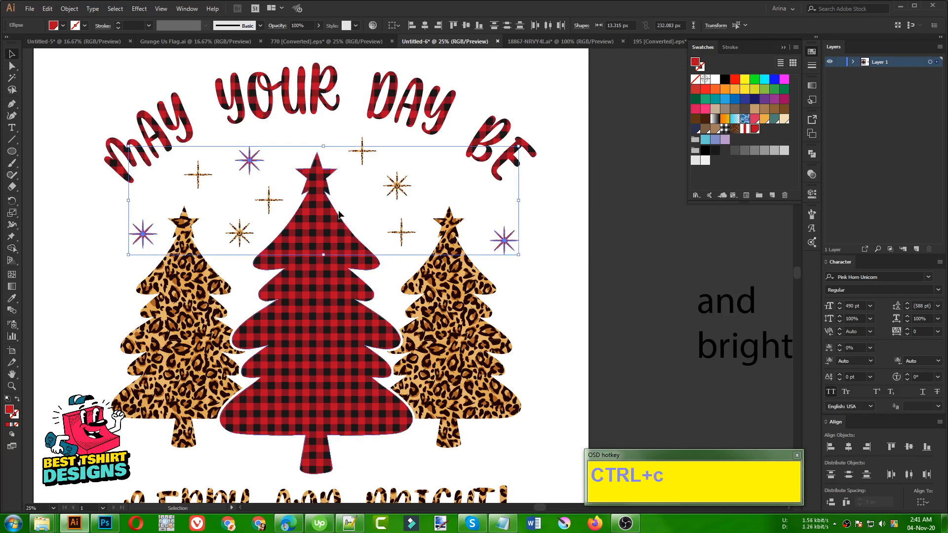
pyautogui.click(724, 129)
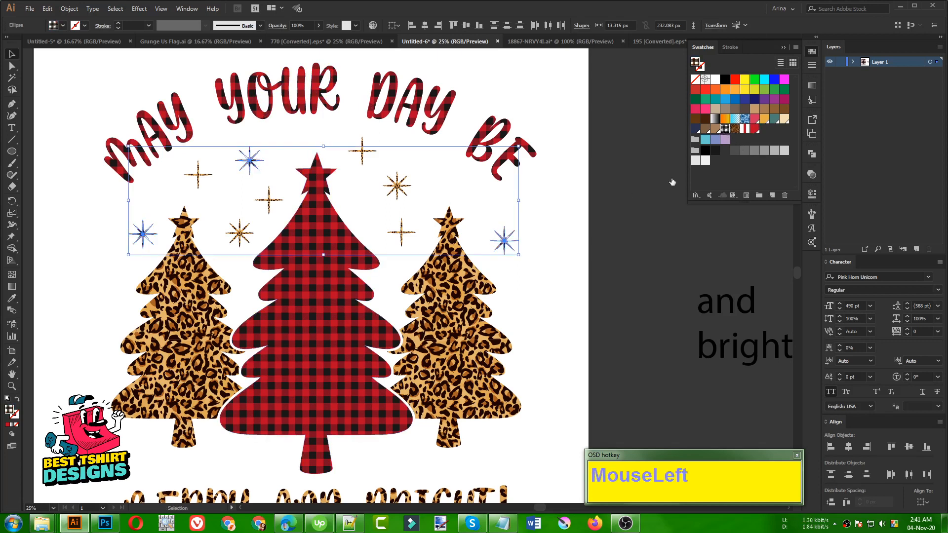
pyautogui.press('ctrl')
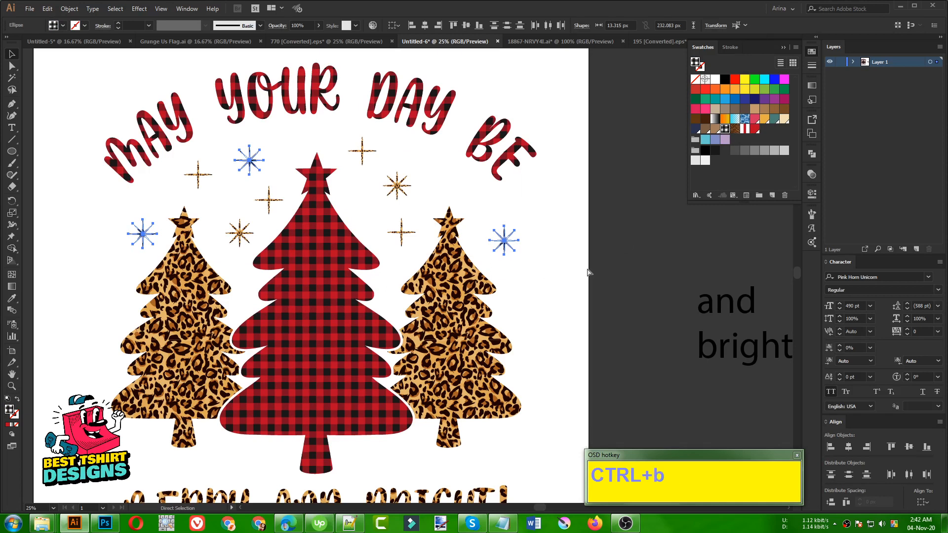
pyautogui.click(568, 263)
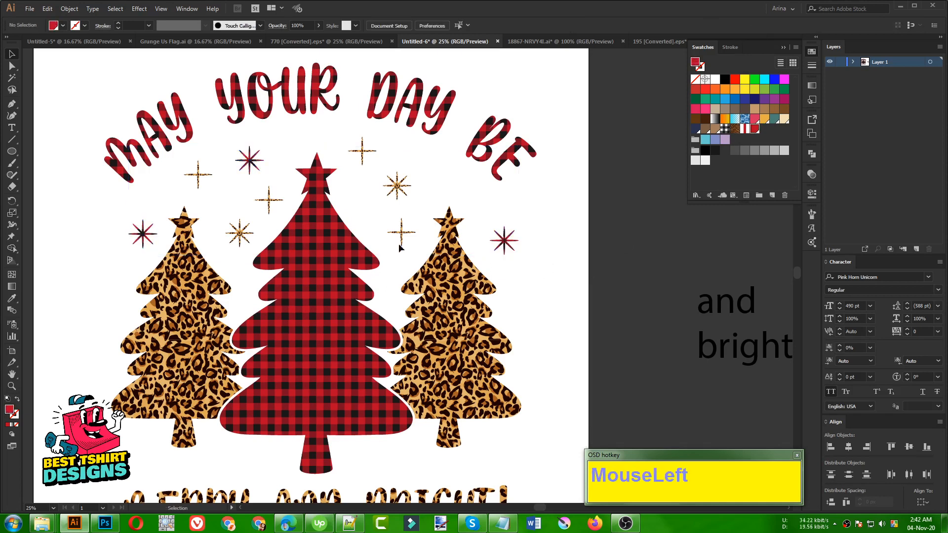
# Select all the artwork on the artboard and group it.
pyautogui.keyDown('alt'); pyautogui.scroll(-2, 373, 254); pyautogui.keyUp('alt')
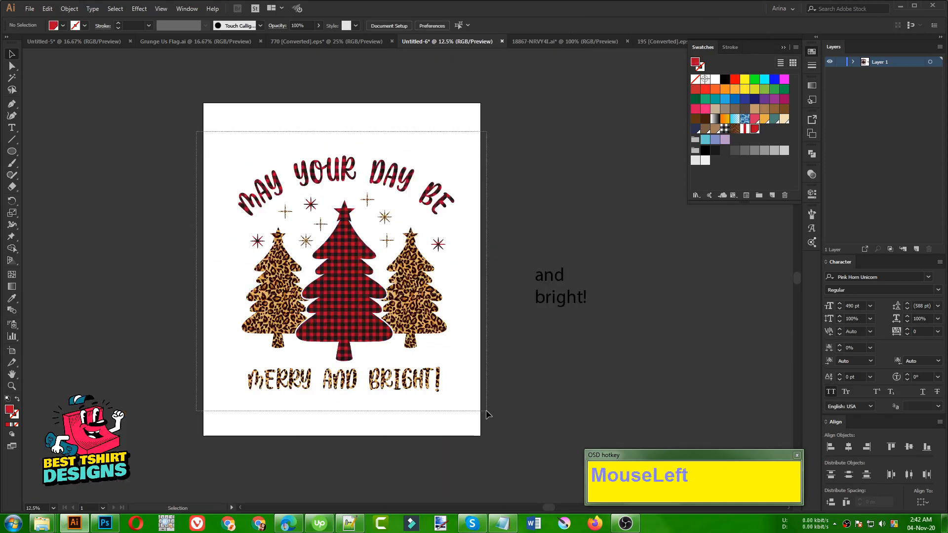
pyautogui.moveTo(486, 414); pyautogui.dragTo(486, 414)
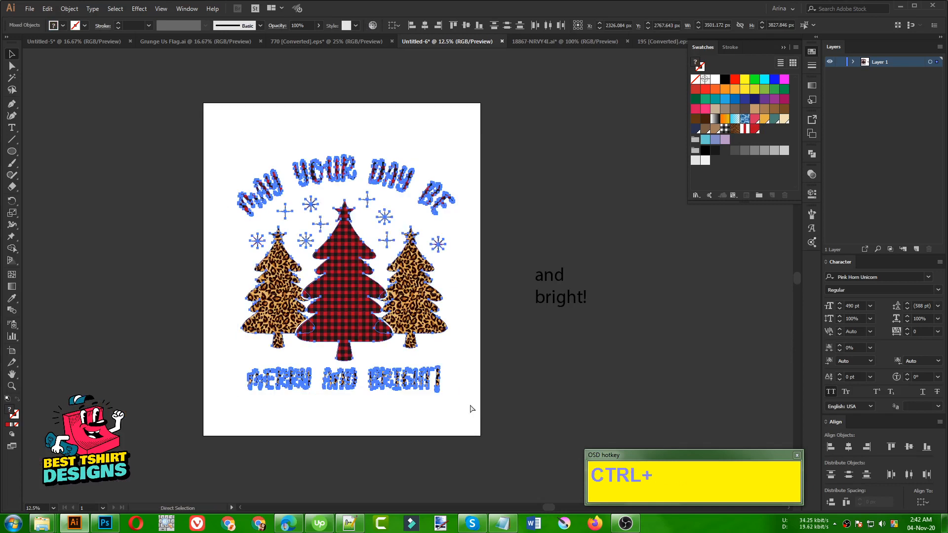
pyautogui.hotkey('ctrl', 'g')
# Center the grouped design on the artboard horizontally and vertically, and enlarge it proportionally from its center to nearly the full artboard width.
pyautogui.click(396, 27)
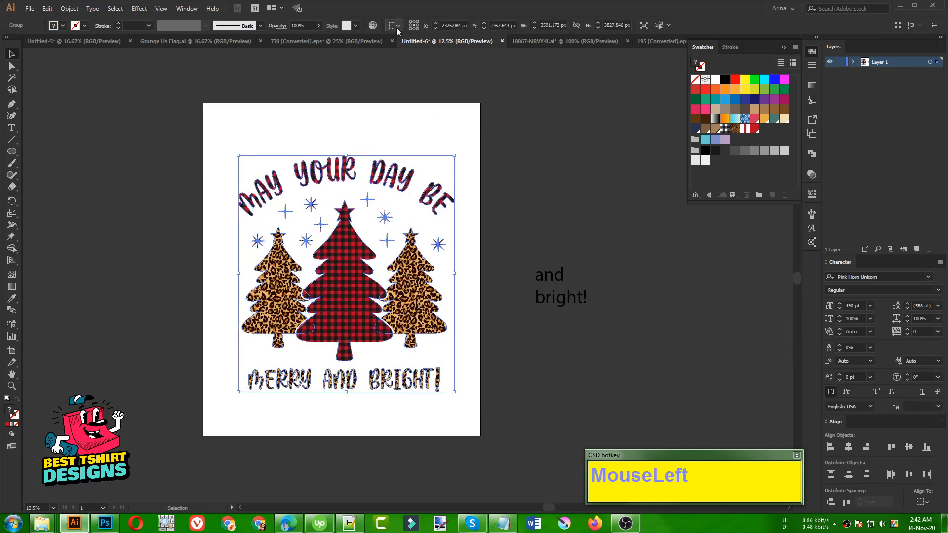
pyautogui.click(411, 58)
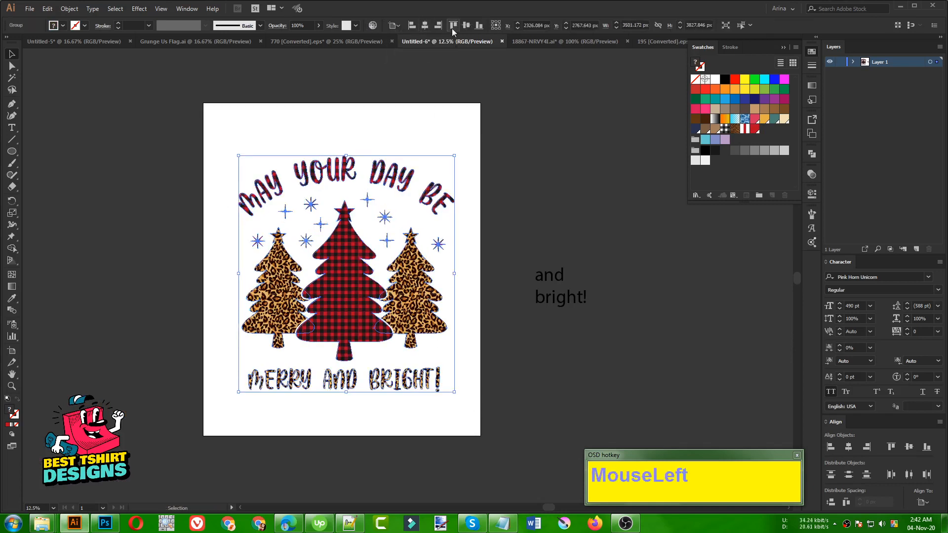
pyautogui.click(466, 25)
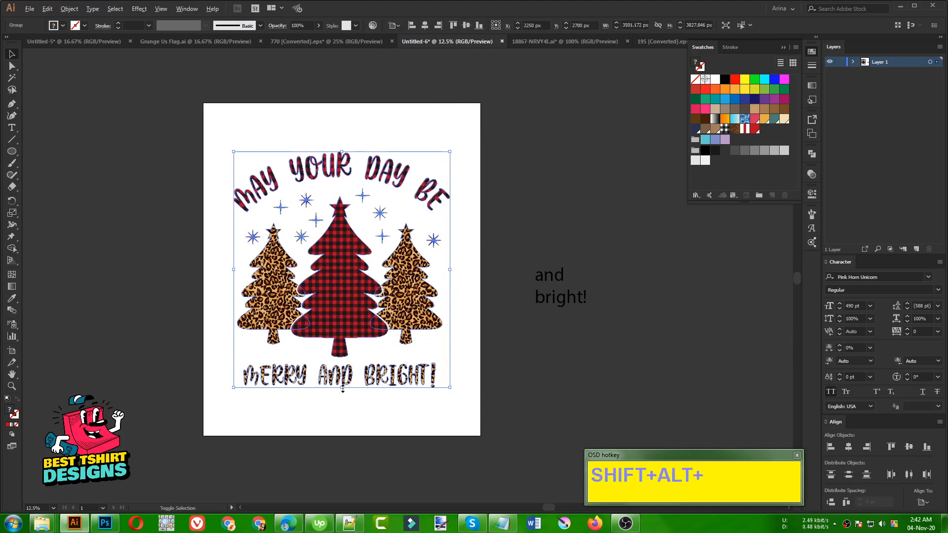
pyautogui.moveTo(343, 390); pyautogui.dragTo(352, 421)
pyautogui.click(490, 400)
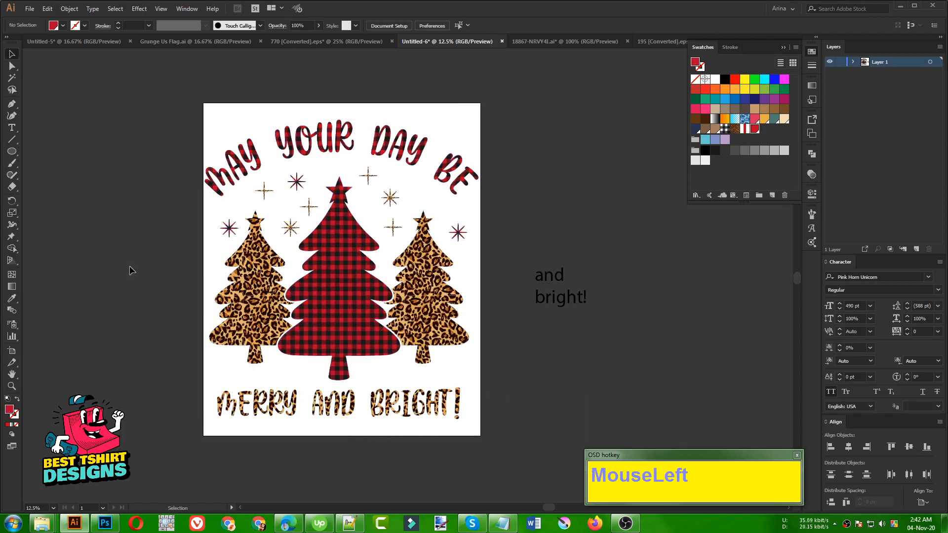
# Create a new 3000 x 3000 px RGB document from the recent custom preset.
pyautogui.click(28, 8)
pyautogui.click(30, 8)
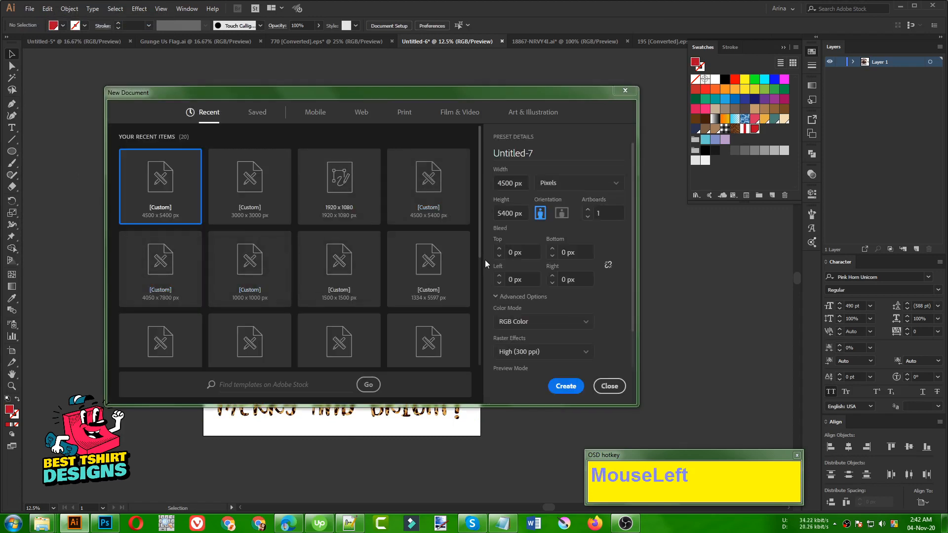
pyautogui.click(256, 197)
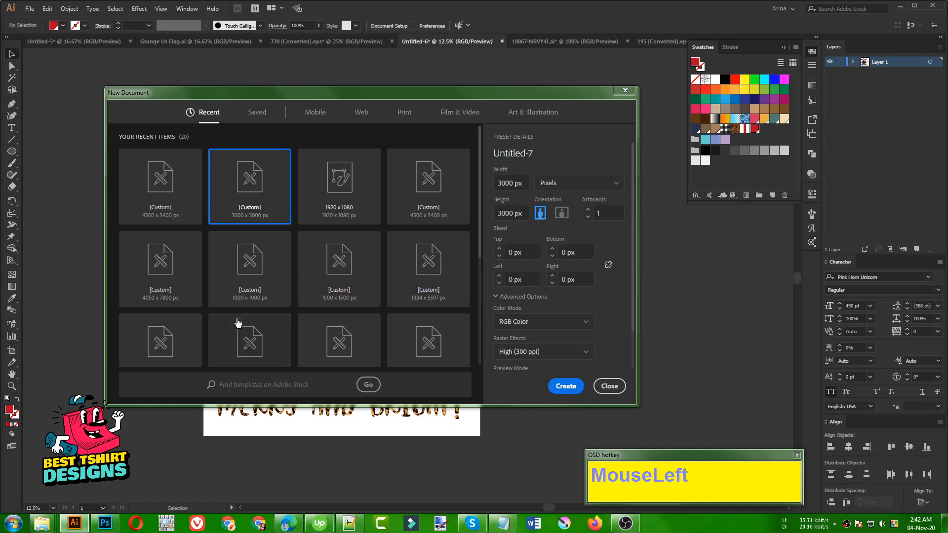
pyautogui.scroll(-3, 345, 320)
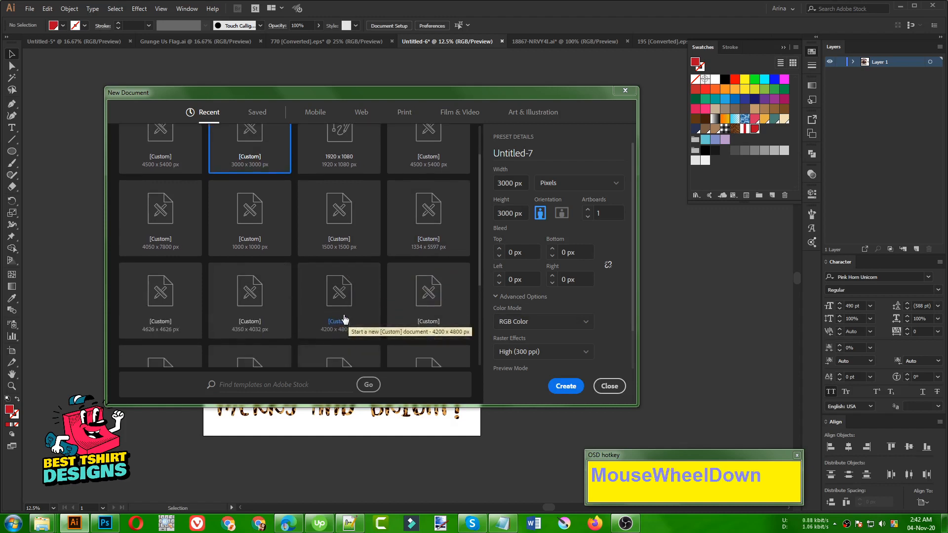
pyautogui.scroll(-2, 345, 319)
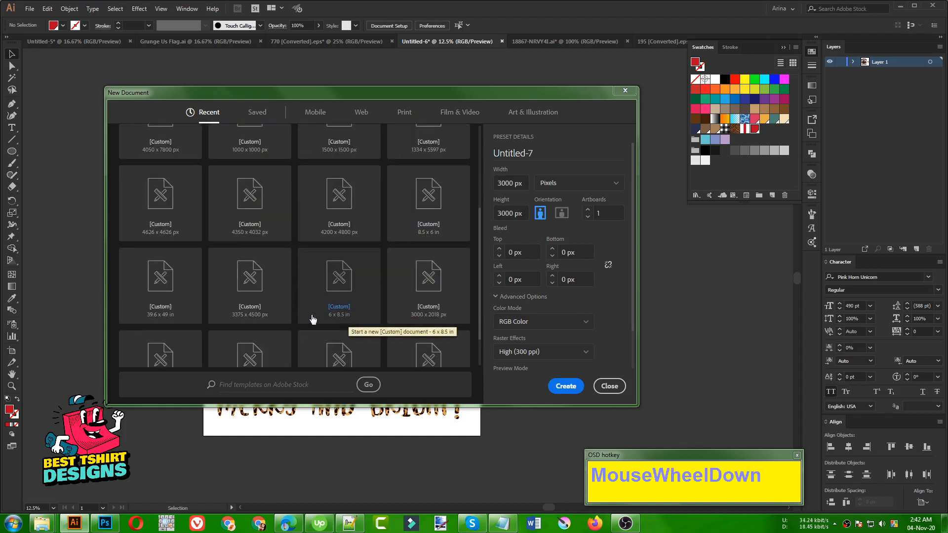
pyautogui.scroll(-1, 423, 312)
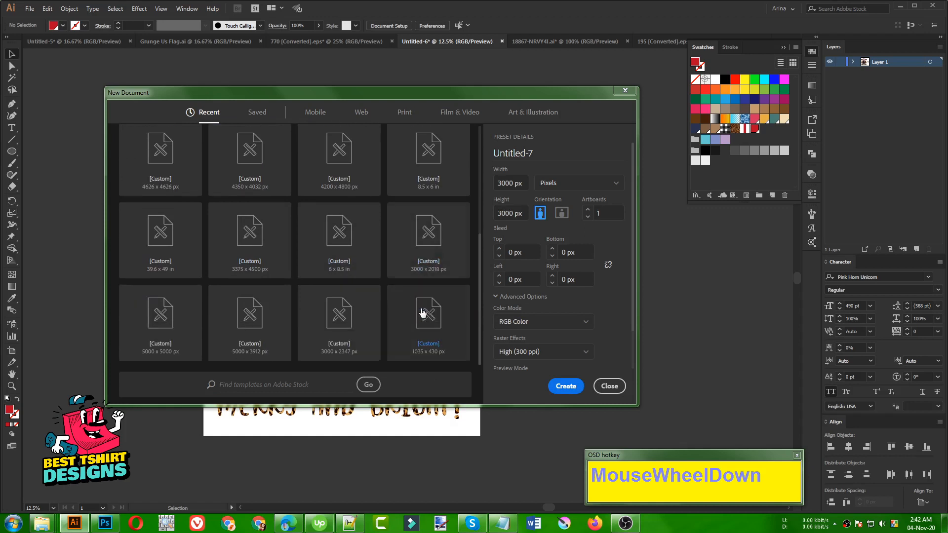
pyautogui.scroll(6, 424, 313)
pyautogui.click(566, 386)
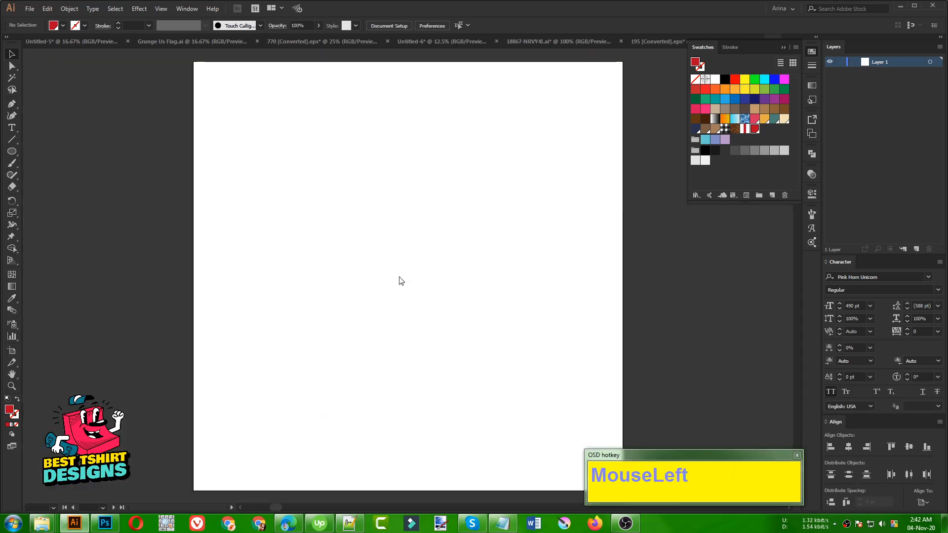
# Copy the red rectangle from the plaid pattern file into the new document and stretch it to cover the whole 3000 x 3000 px artboard.
pyautogui.click(428, 43)
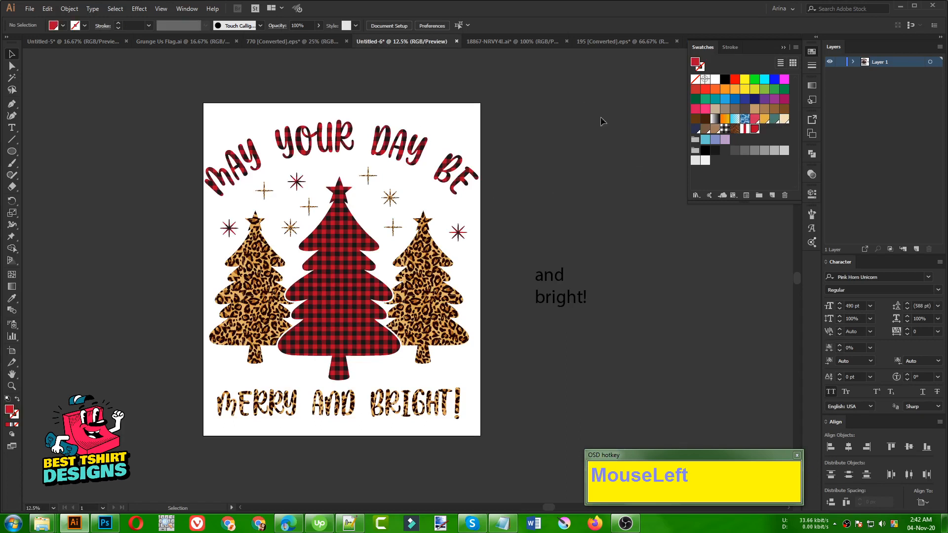
pyautogui.click(542, 42)
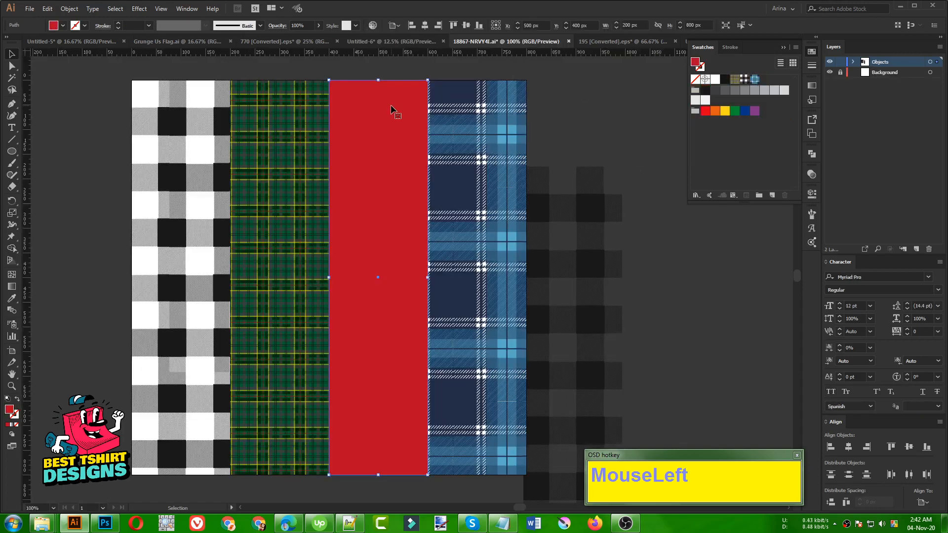
pyautogui.click(627, 43)
pyautogui.hotkey('ctrl', 'v')
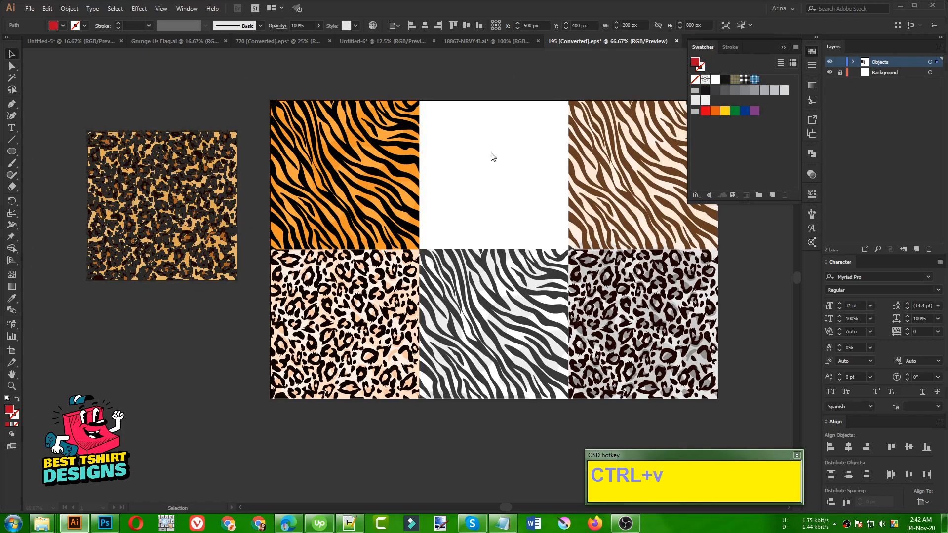
pyautogui.hotkey('ctrl', 'z')
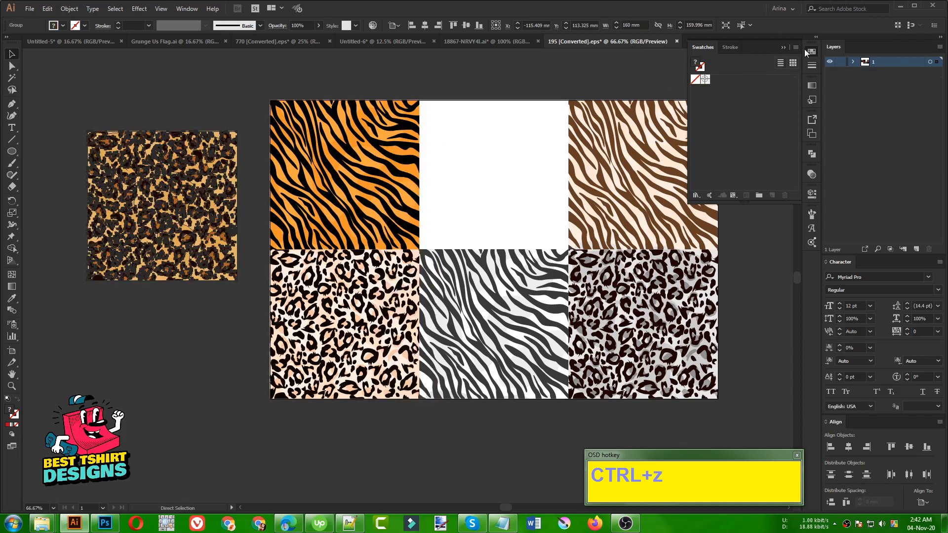
pyautogui.click(809, 50)
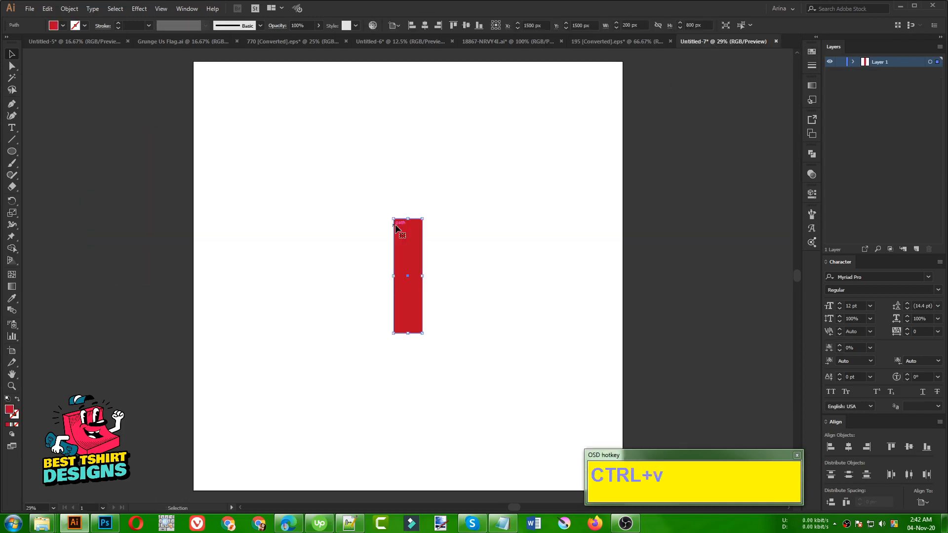
pyautogui.scroll(-2, 257, 225)
pyautogui.moveTo(352, 286); pyautogui.dragTo(469, 376)
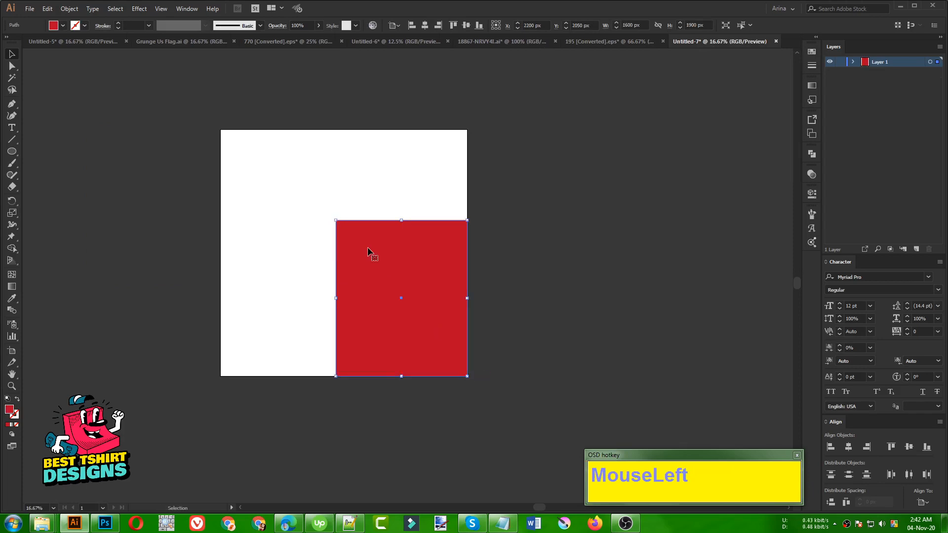
pyautogui.moveTo(337, 221); pyautogui.dragTo(221, 130)
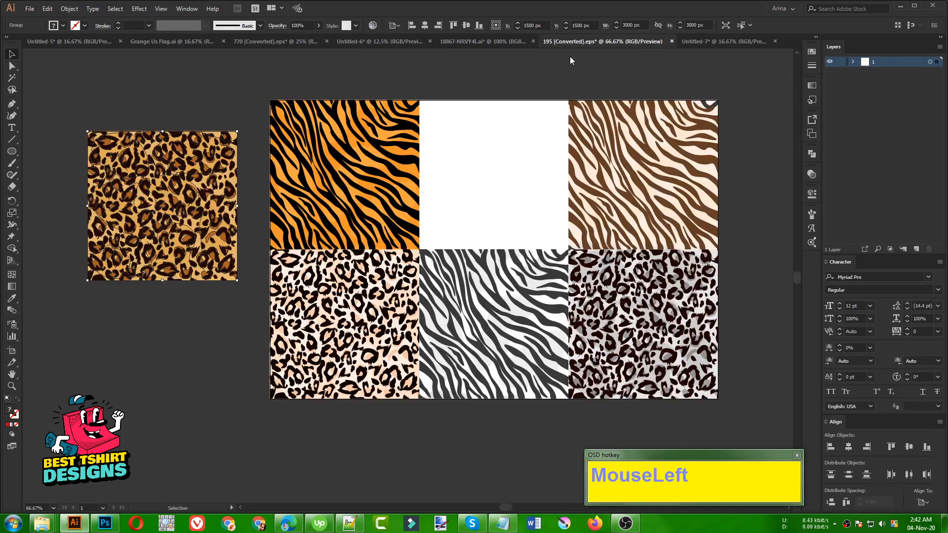
# Copy the black check strip from the plaid pattern file into the new document and place it beside the artboard.
pyautogui.click(605, 41)
pyautogui.click(515, 45)
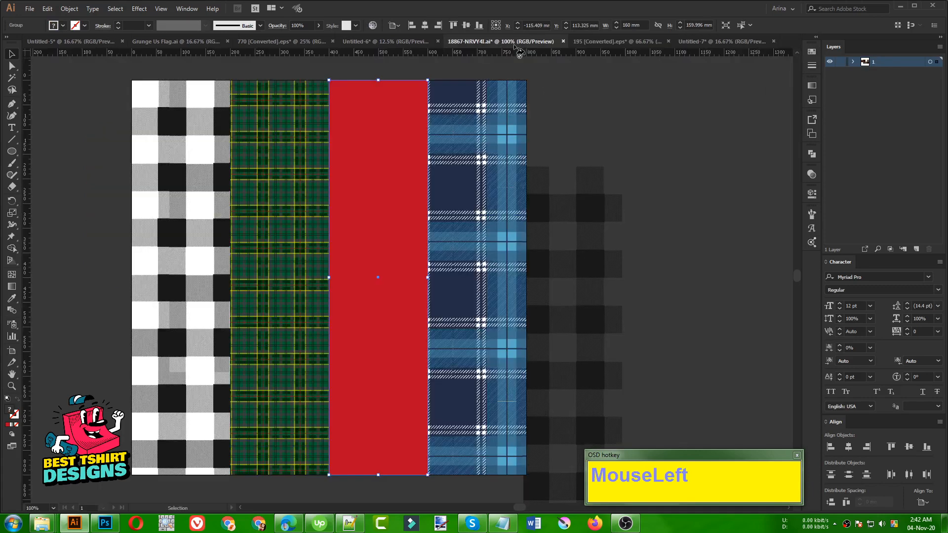
pyautogui.hotkey('ctrl', 'c')
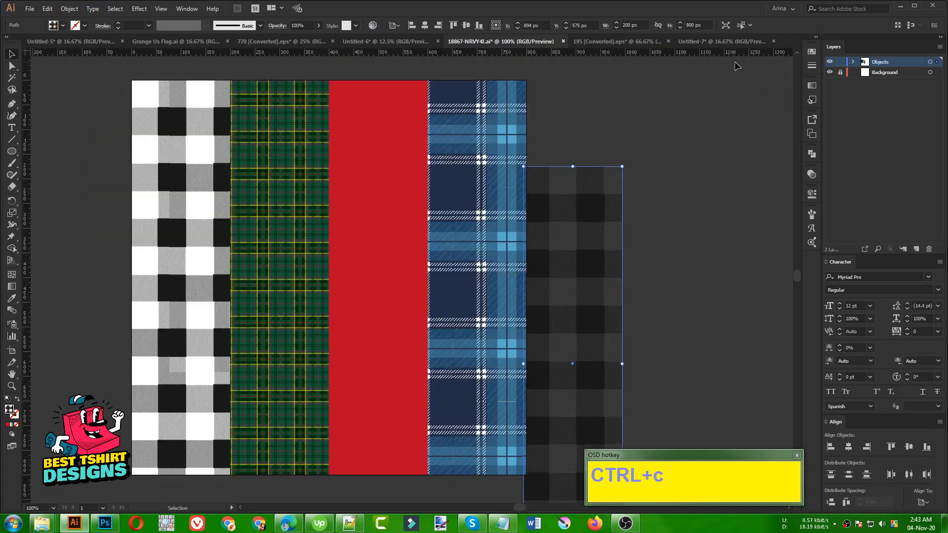
pyautogui.click(719, 40)
pyautogui.hotkey('ctrl', 'v')
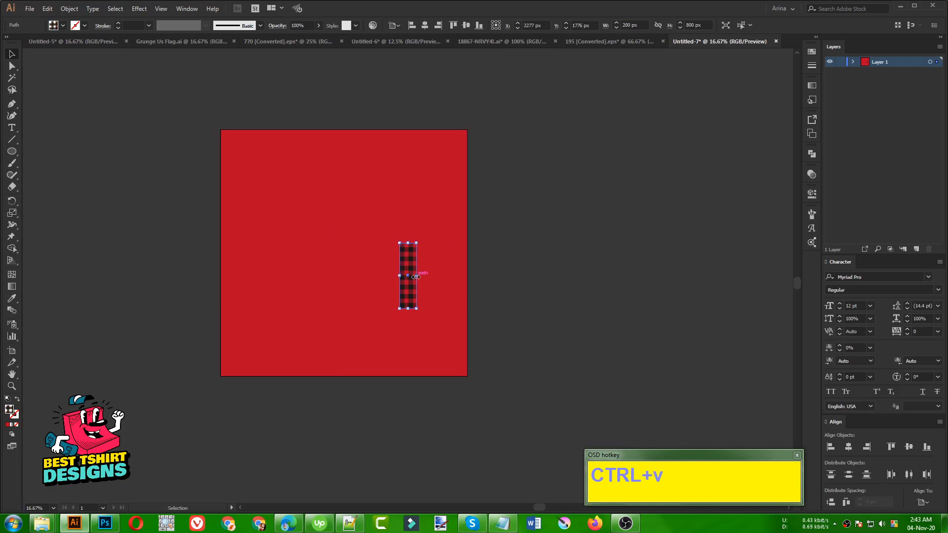
pyautogui.moveTo(420, 267); pyautogui.dragTo(546, 264)
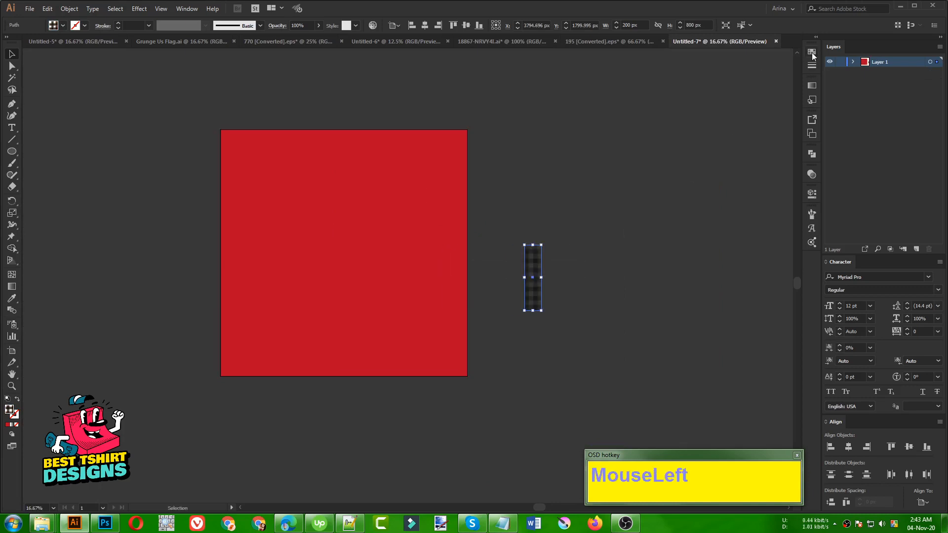
# Copy the red square, fill the original with the black check pattern swatch and paste the red copy directly behind it.
pyautogui.click(812, 52)
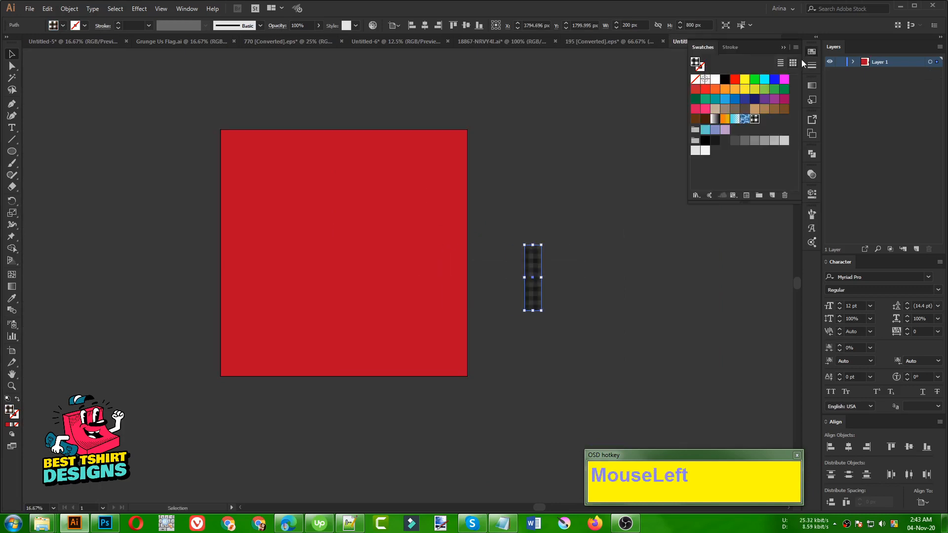
pyautogui.click(422, 219)
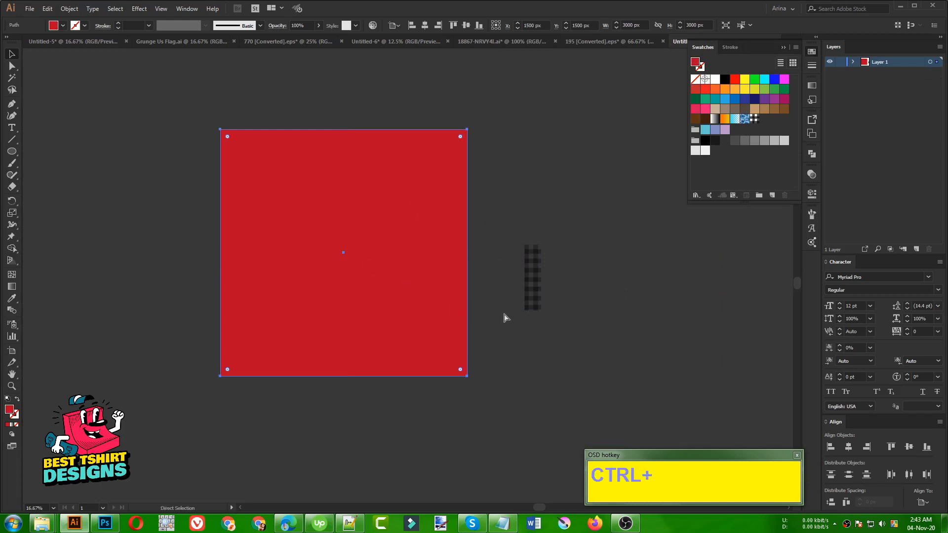
pyautogui.hotkey('ctrl', 'c')
pyautogui.moveTo(752, 120); pyautogui.dragTo(410, 294)
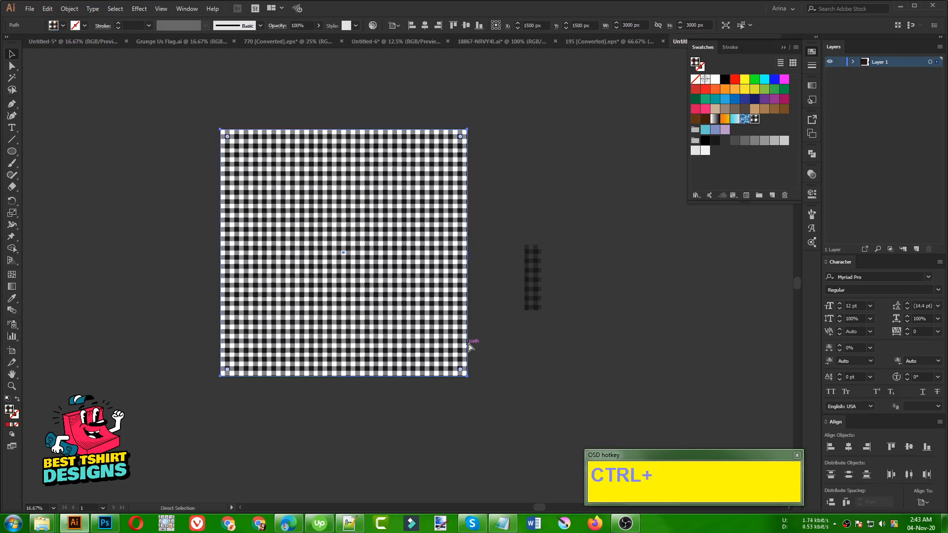
pyautogui.hotkey('ctrl', 'b')
pyautogui.click(492, 332)
pyautogui.scroll(1, 352, 278)
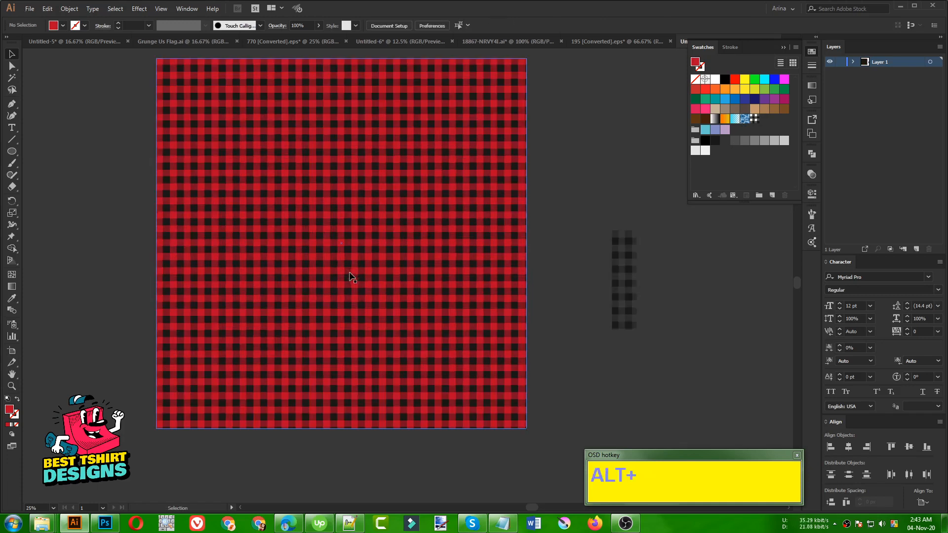
pyautogui.click(85, 206)
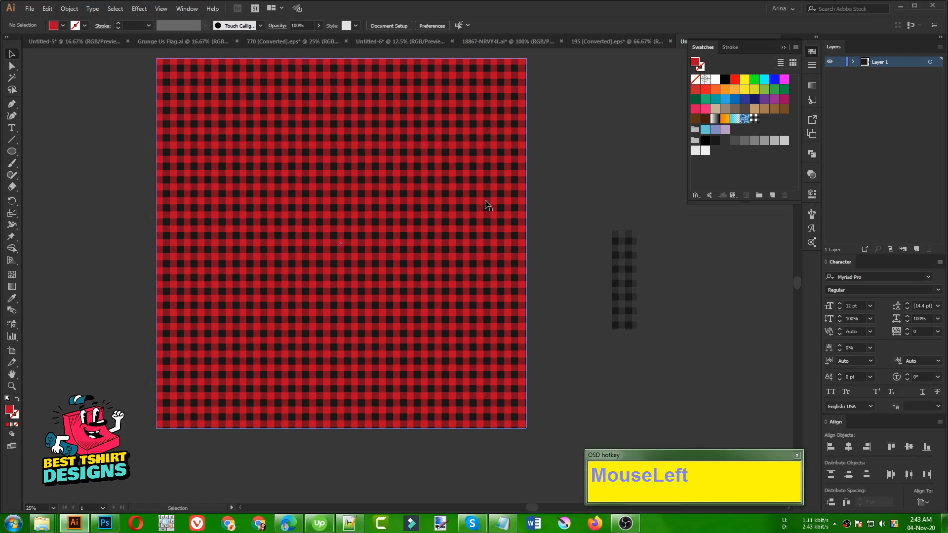
pyautogui.click(423, 44)
pyautogui.click(641, 41)
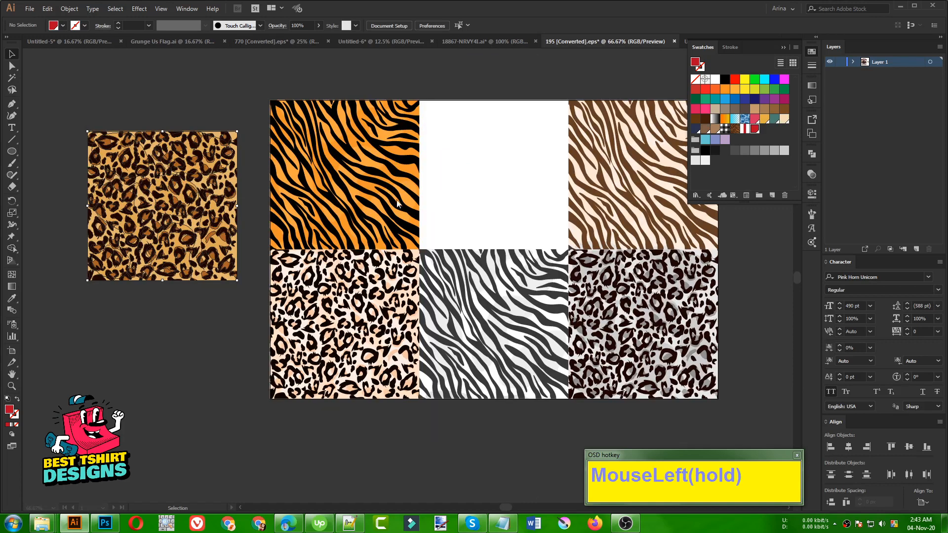
pyautogui.click(811, 51)
pyautogui.click(734, 41)
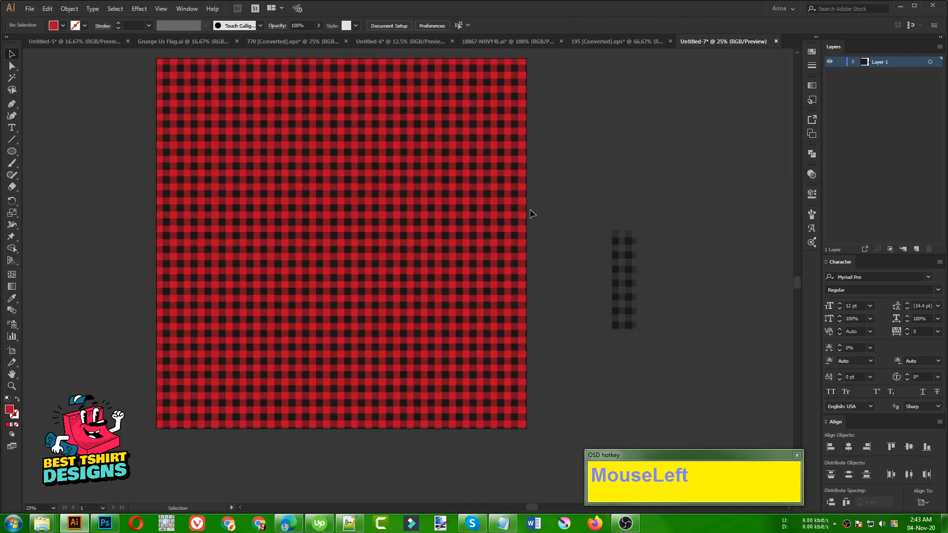
pyautogui.click(221, 270)
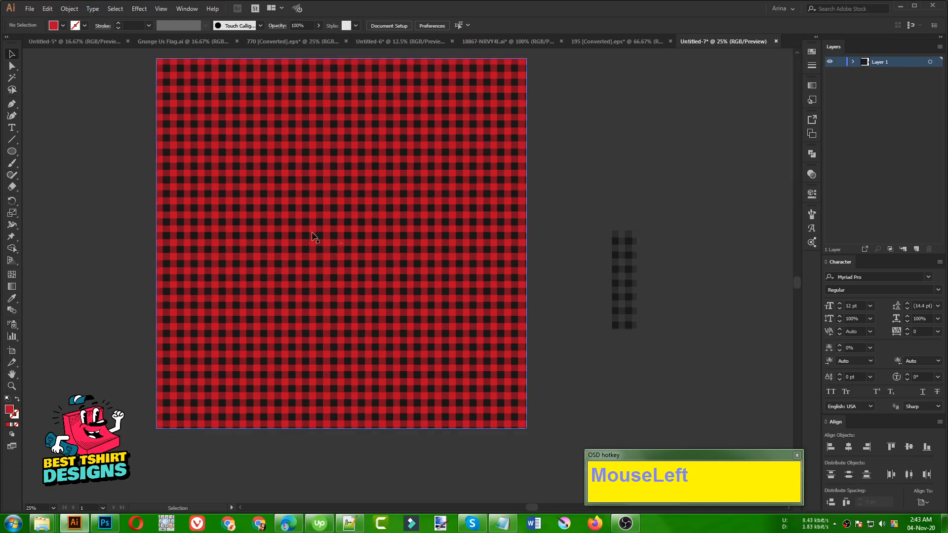
pyautogui.click(598, 142)
pyautogui.moveTo(571, 101); pyautogui.dragTo(413, 281)
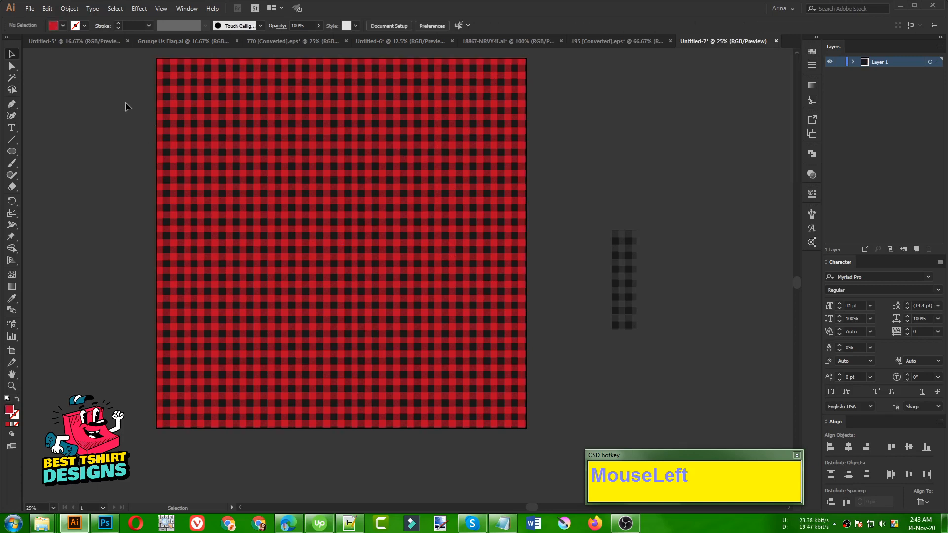
pyautogui.moveTo(127, 103); pyautogui.dragTo(311, 306)
pyautogui.click(612, 162)
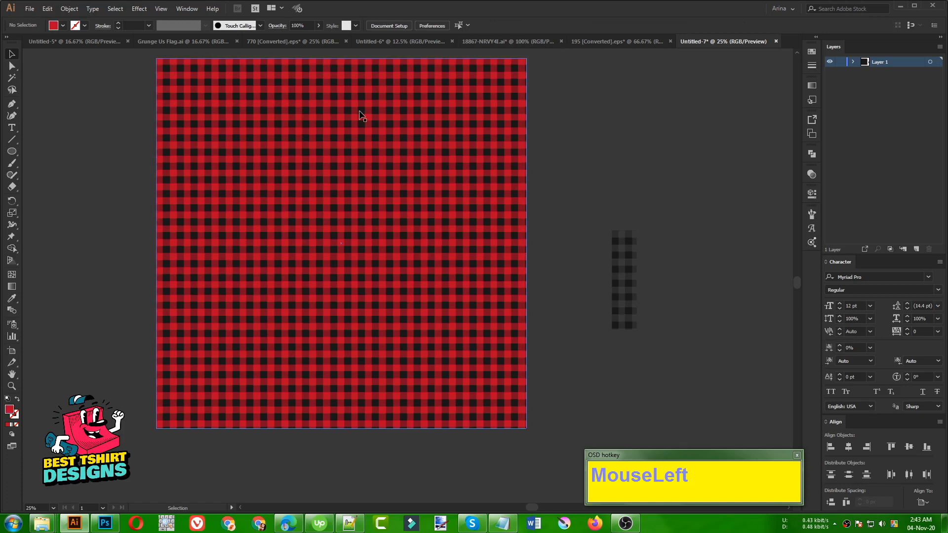
# Return to the Christmas tree T-shirt design and examine the finished artwork with its artboard filling the view.
pyautogui.click(414, 40)
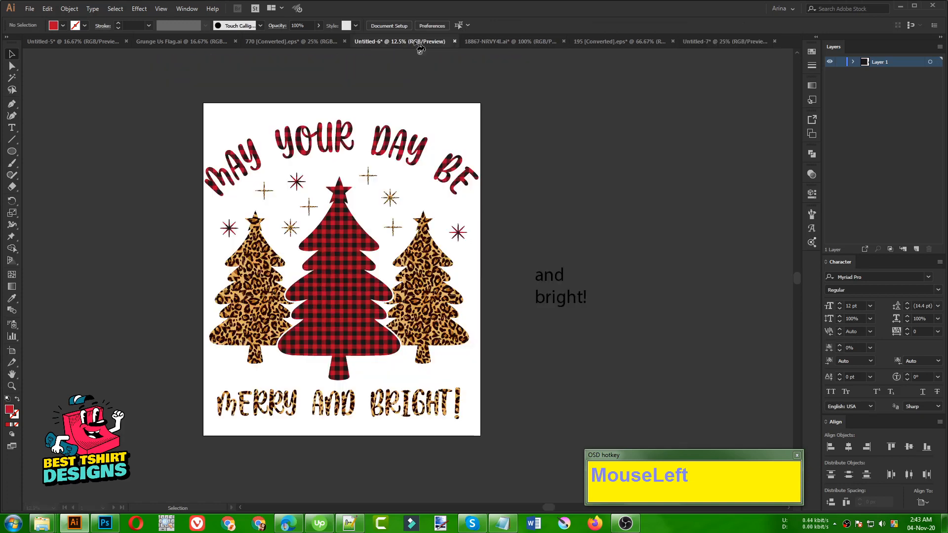
pyautogui.press('alt')
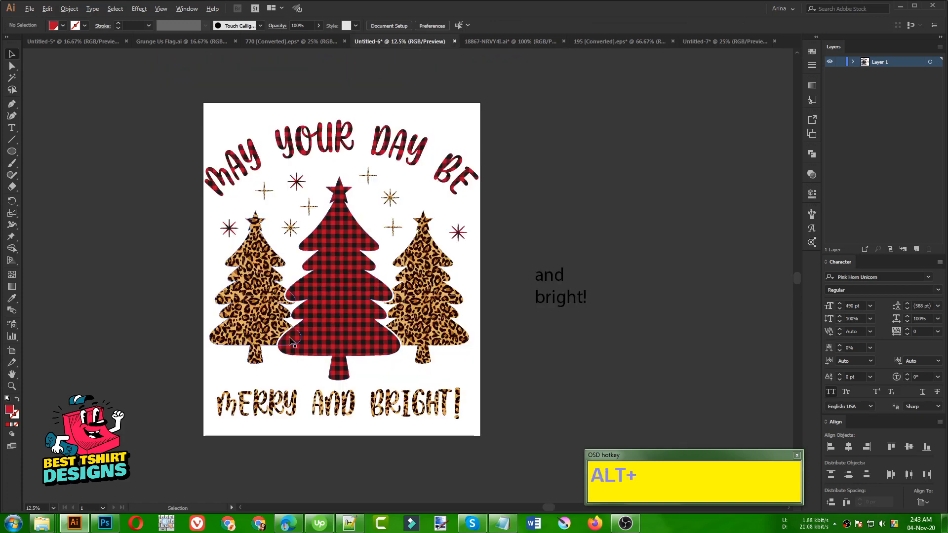
pyautogui.click(12, 386)
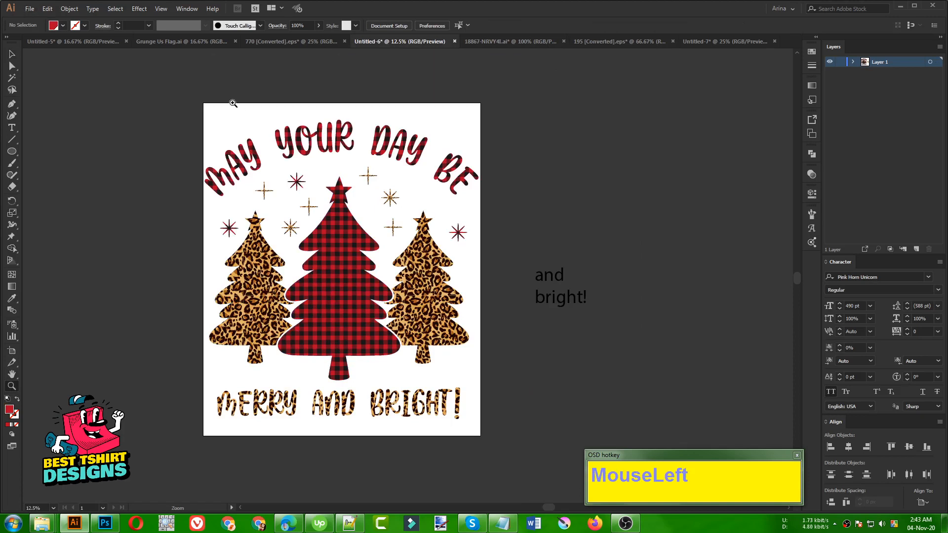
pyautogui.moveTo(189, 95); pyautogui.dragTo(500, 451)
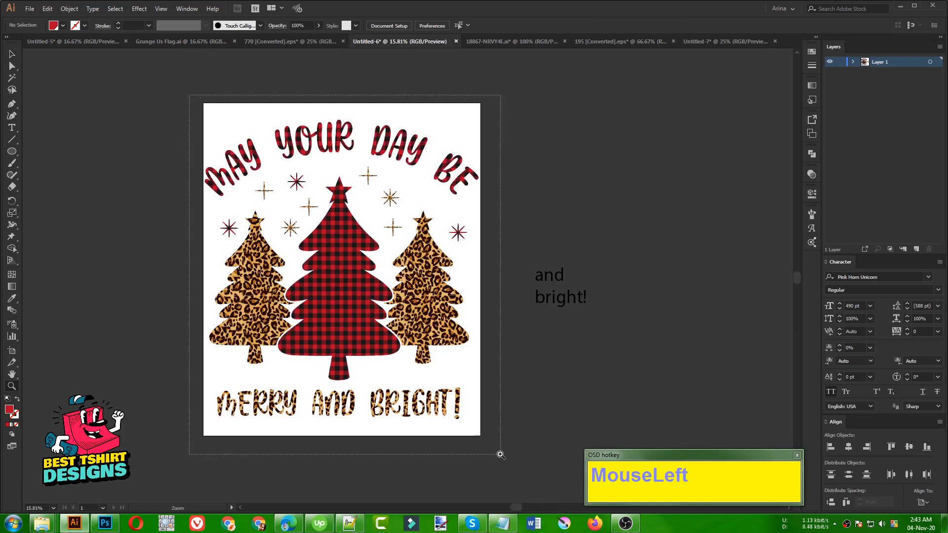
pyautogui.moveTo(497, 384); pyautogui.dragTo(448, 388)
pyautogui.press('v')
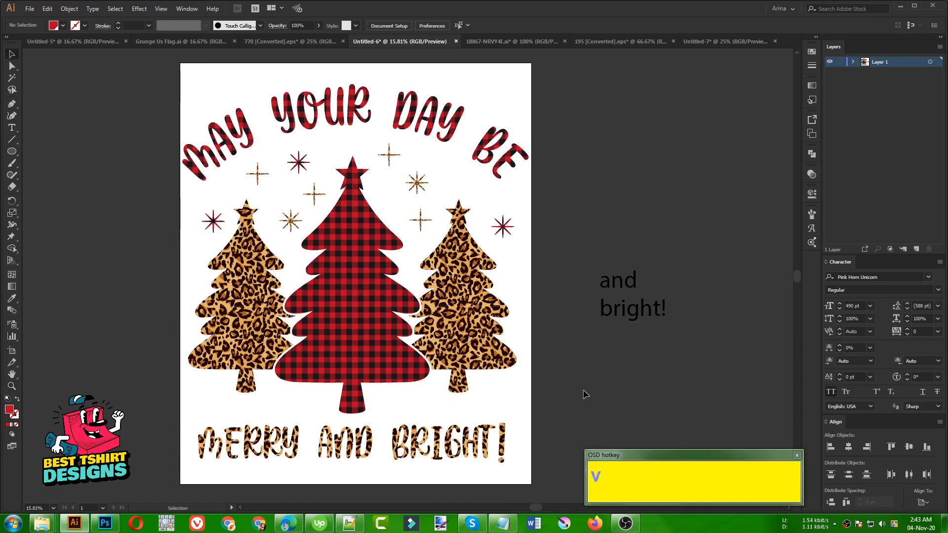
pyautogui.click(584, 393)
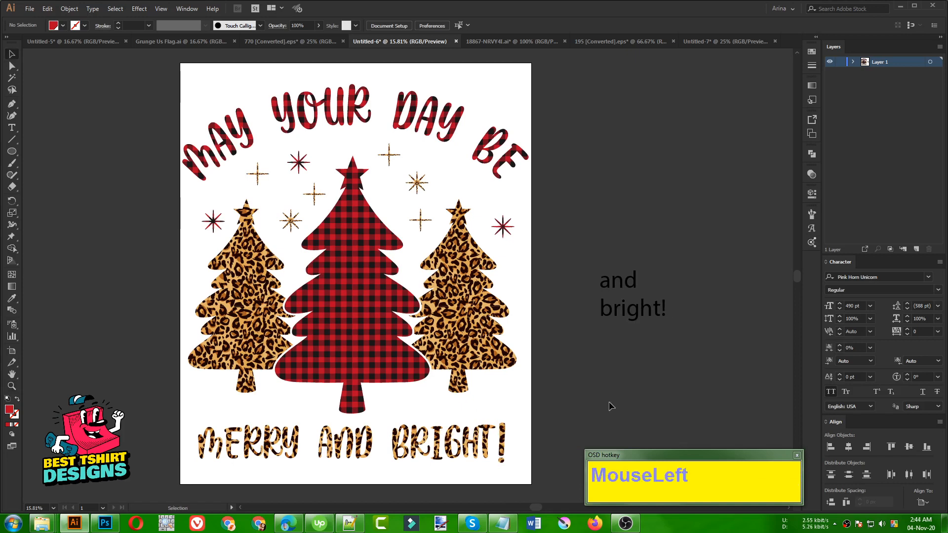